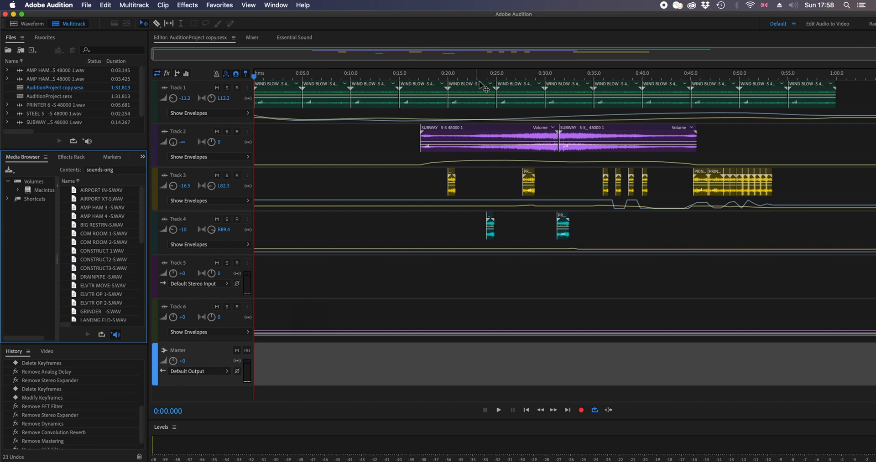
Open the second subway clip on Track 2 in the waveform editor and return to the multitrack session.
double_click(595, 137)
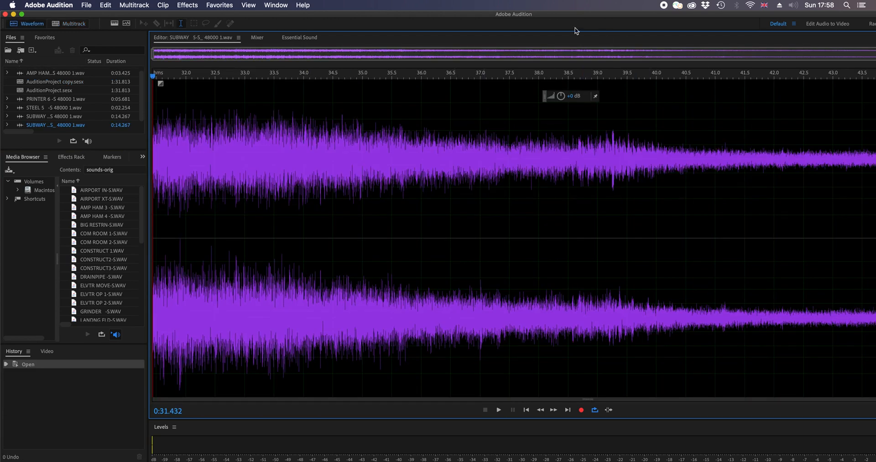
left_click_drag(632, 15, 424, 12)
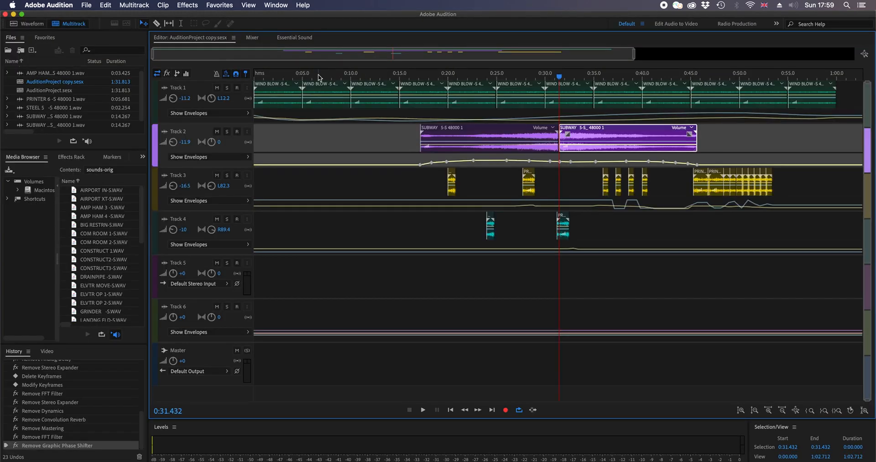
Play the session, including the passage from about 0:06.6, and place the playhead at about 0:13.951.
key("space")
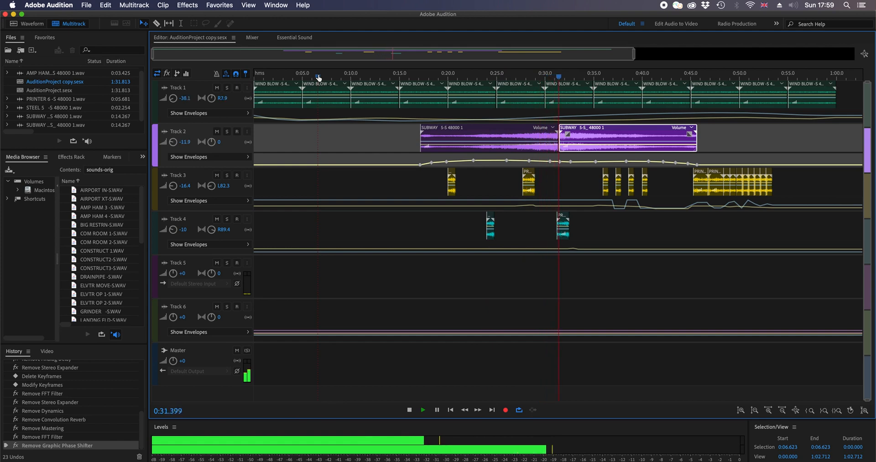
left_click(318, 77)
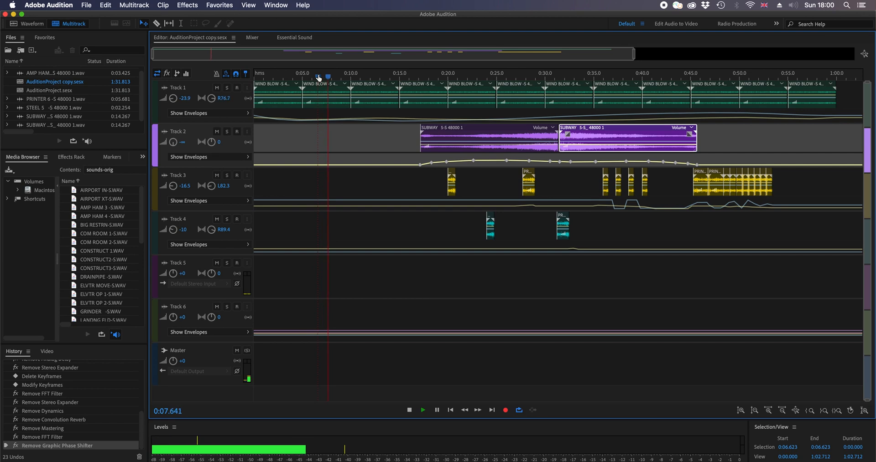
key("space")
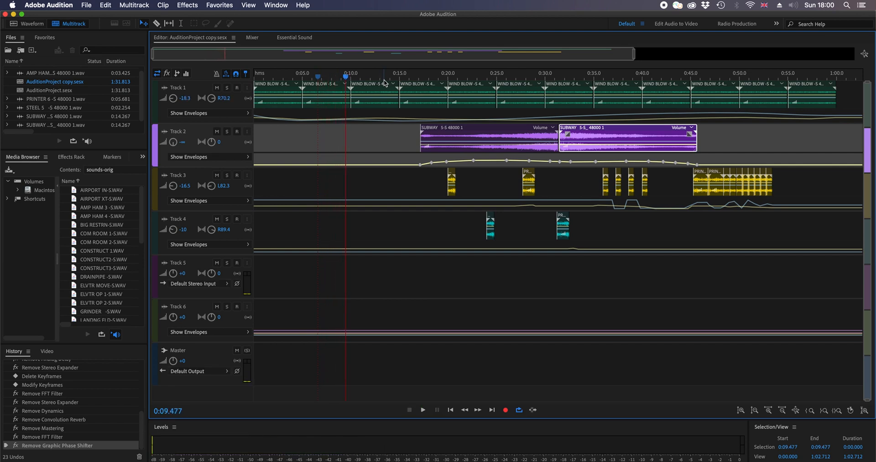
left_click(390, 78)
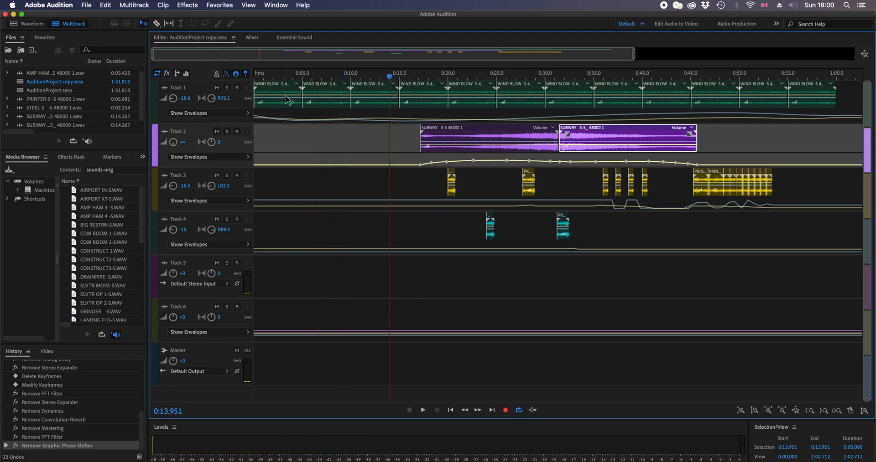
Select Track 1 and show its track effects in the Effects Rack.
left_click(192, 95)
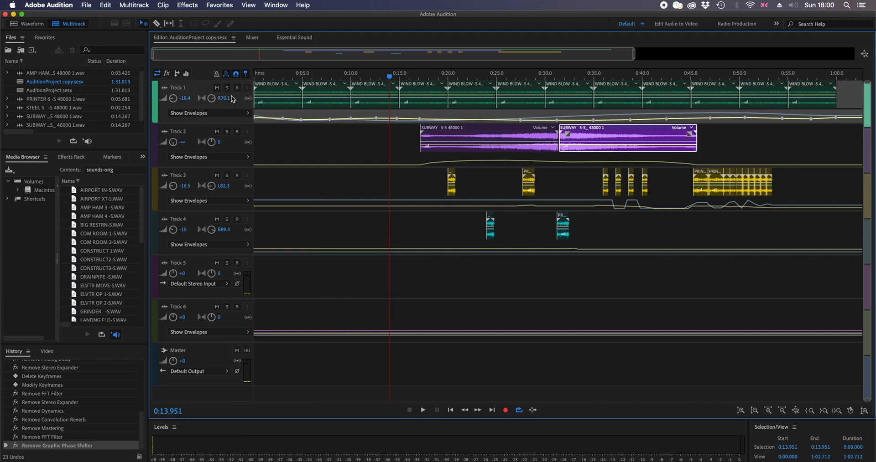
left_click(275, 5)
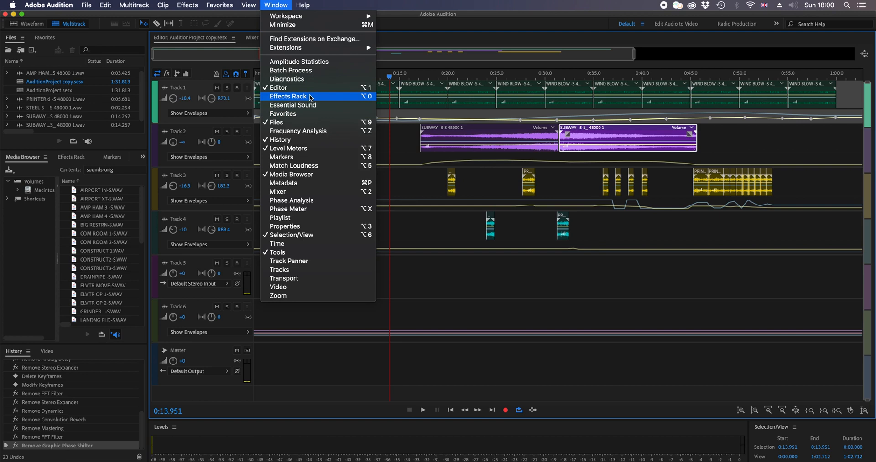
left_click(189, 15)
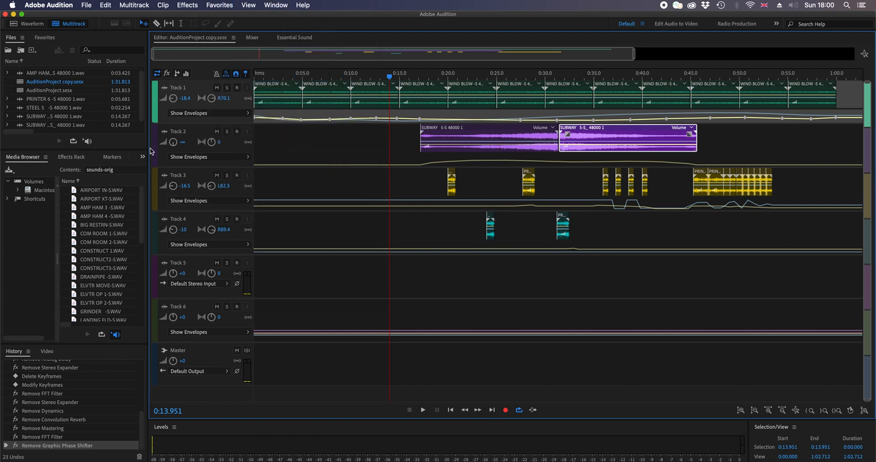
left_click(72, 158)
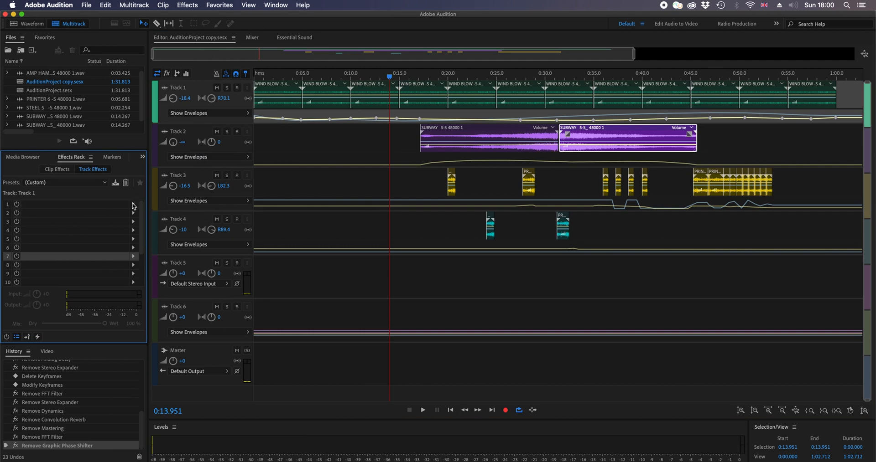
Examine the effect categories available for Track 1's first slot and look through the rack's effect slots.
left_click(134, 204)
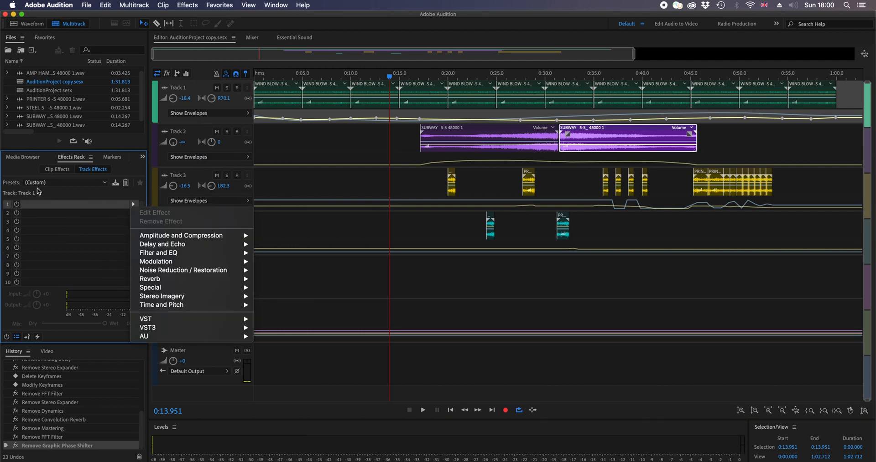
left_click(134, 207)
left_click(135, 206)
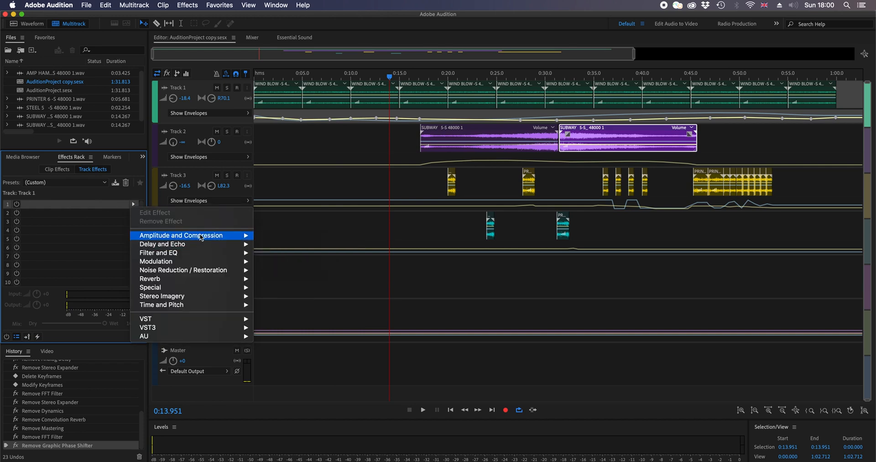
mouse_move(210, 239)
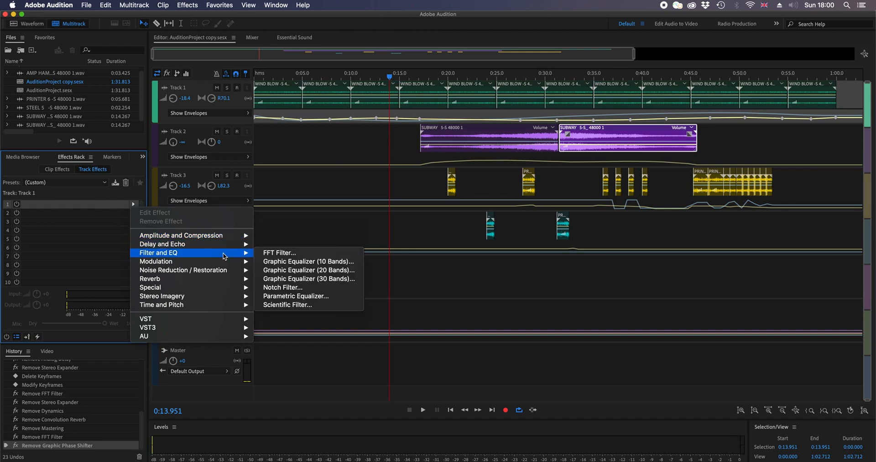
mouse_move(229, 274)
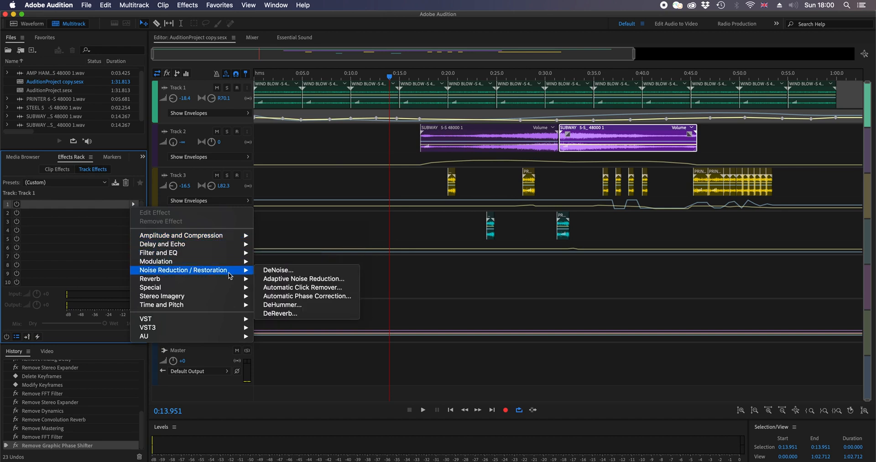
mouse_move(225, 296)
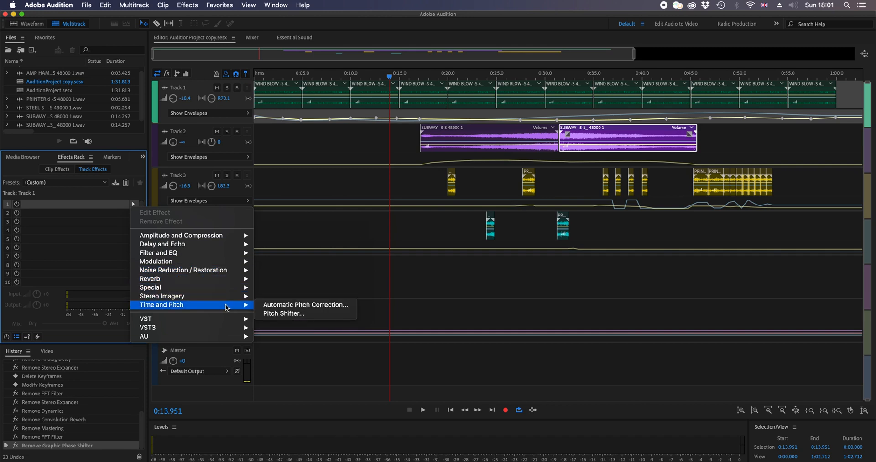
left_click(141, 173)
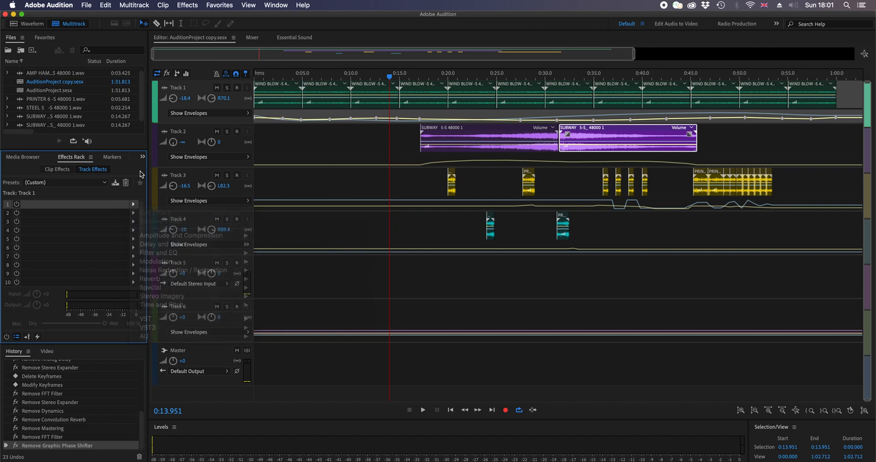
scroll(97, 218, "down", 5)
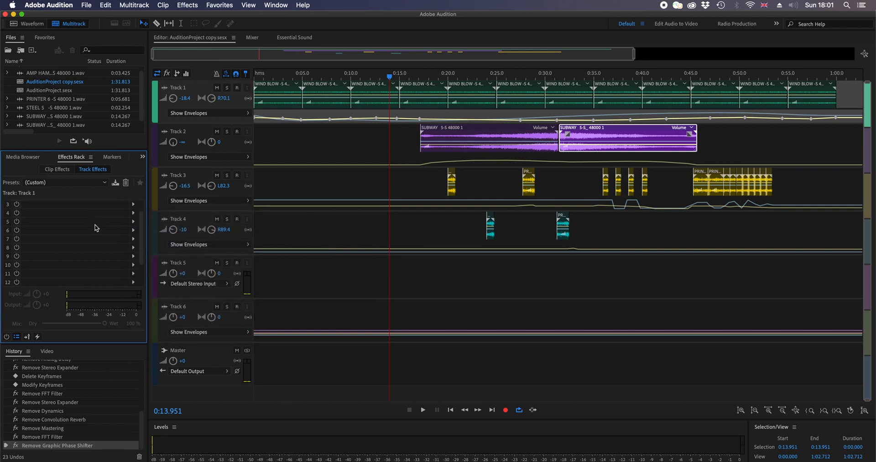
scroll(96, 229, "up", 5)
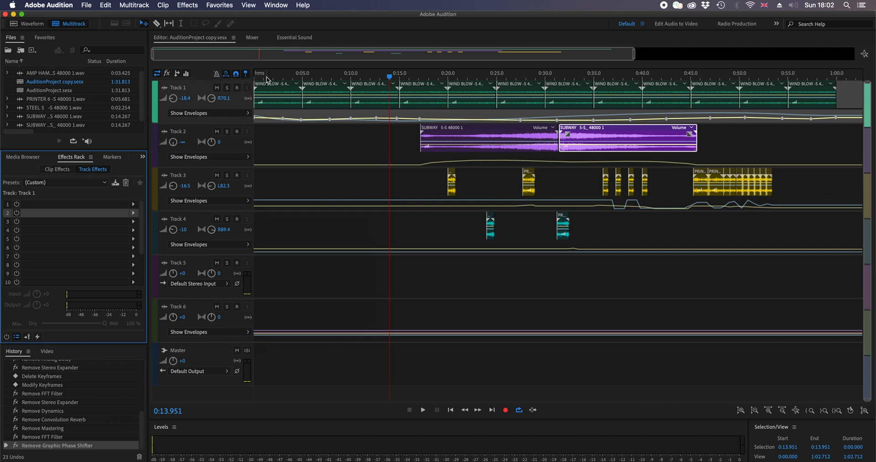
Return the playhead to the start and review the Amplitude and Compression and Delay and Echo effects for Track 1.
left_click_drag(268, 80, 232, 76)
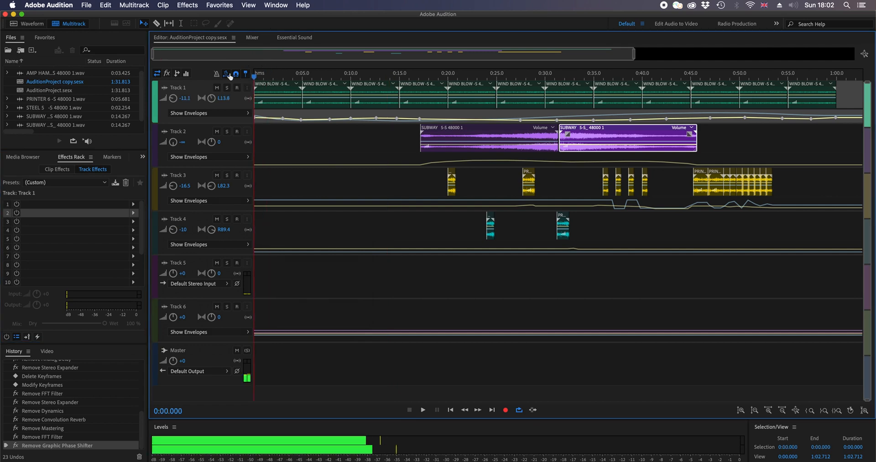
left_click(132, 204)
mouse_move(224, 238)
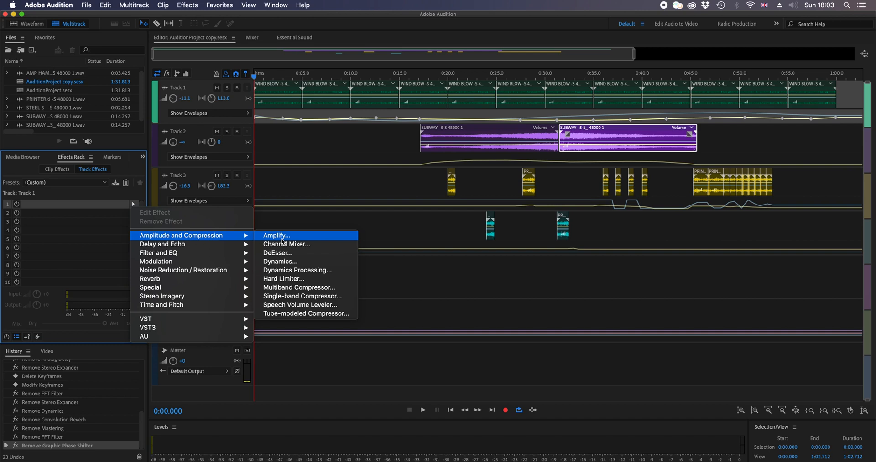
mouse_move(225, 246)
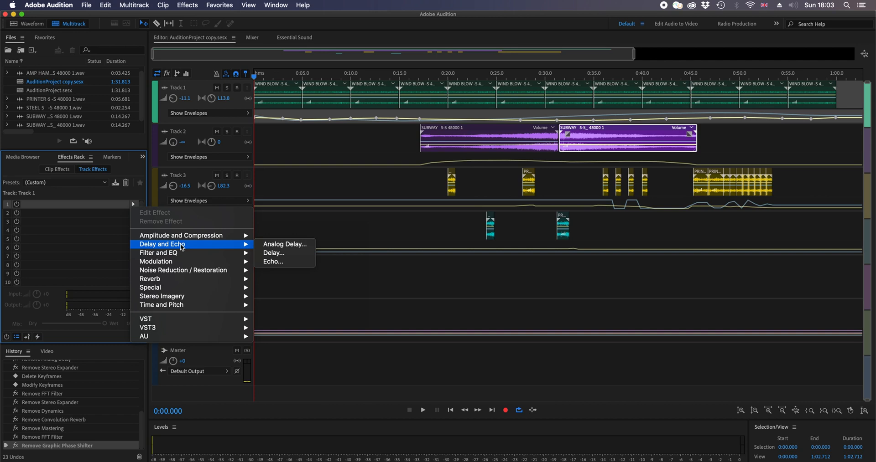
left_click(382, 179)
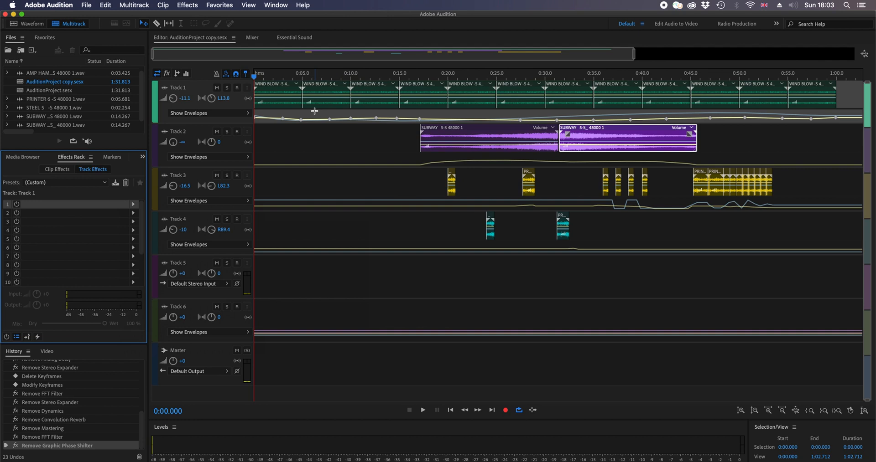
Play the opening seconds of the session and reset the playhead to the start.
key("space")
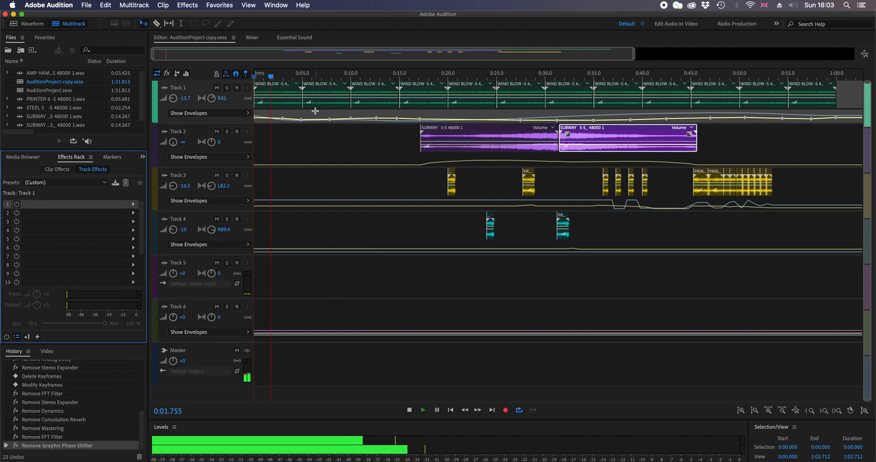
key("space")
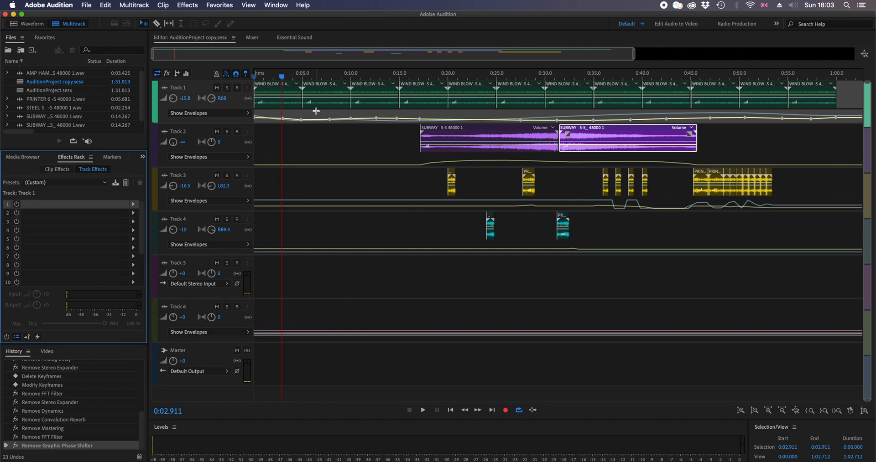
left_click(264, 73)
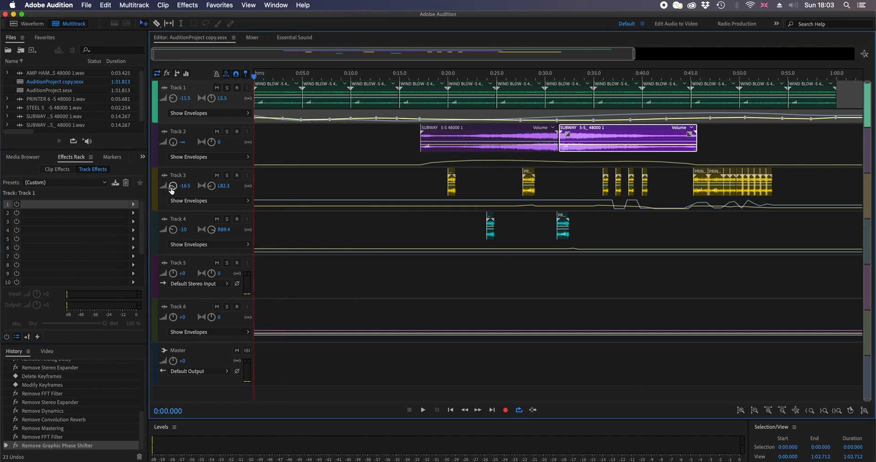
Add an FFT Filter to Track 1's first effect slot and slightly lower the low-frequency end of its curve.
left_click(135, 208)
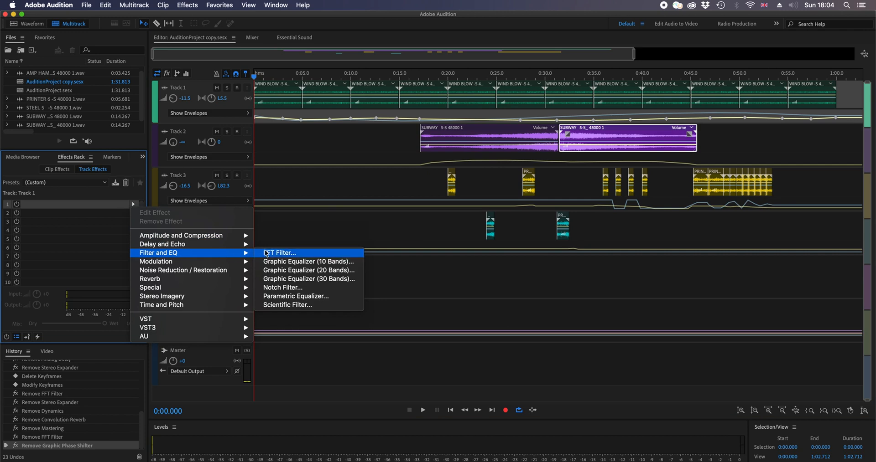
left_click(326, 253)
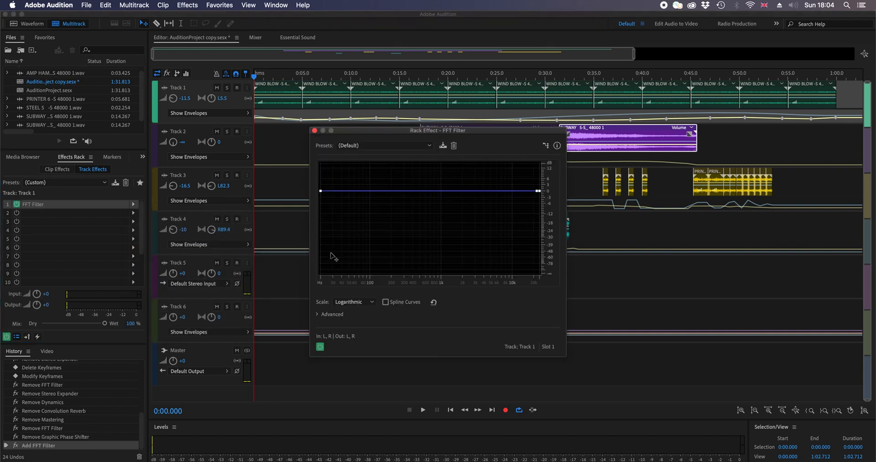
left_click(321, 193)
left_click_drag(321, 192, 384, 197)
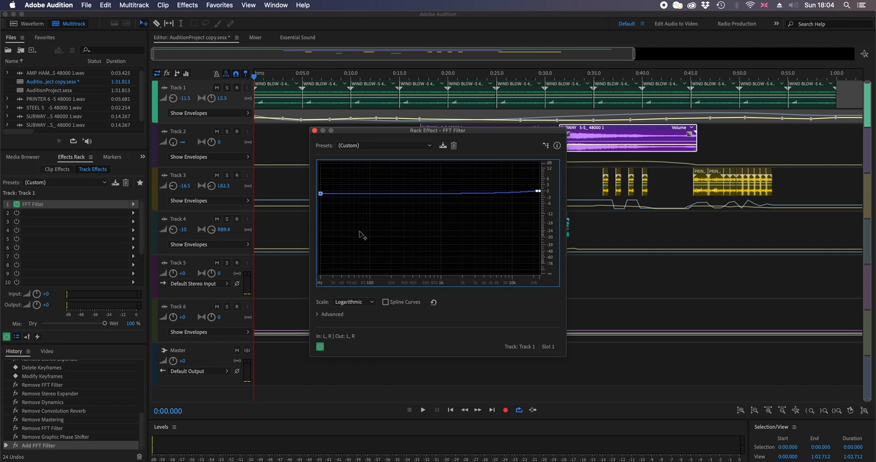
Shape the filter's low end with a point at about 100 Hz and -16.4 dB, neighbouring points, and a lowered starting point.
left_click(342, 193)
left_click_drag(343, 194, 370, 221)
mouse_move(348, 220)
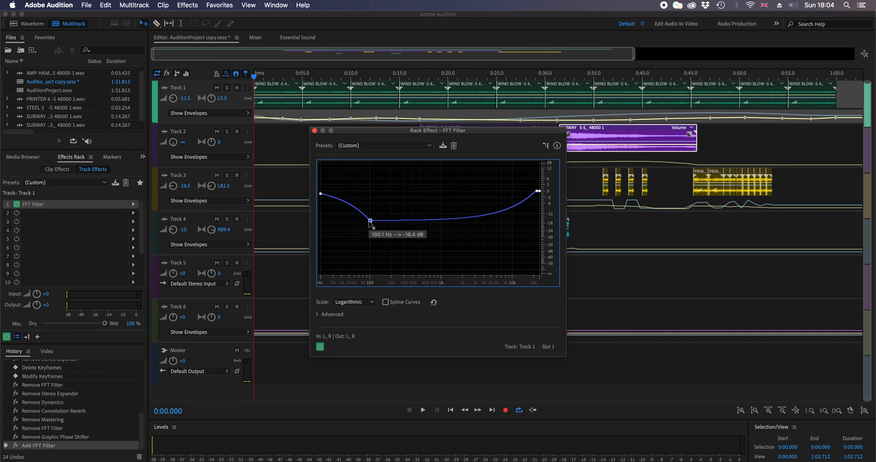
left_click(406, 219)
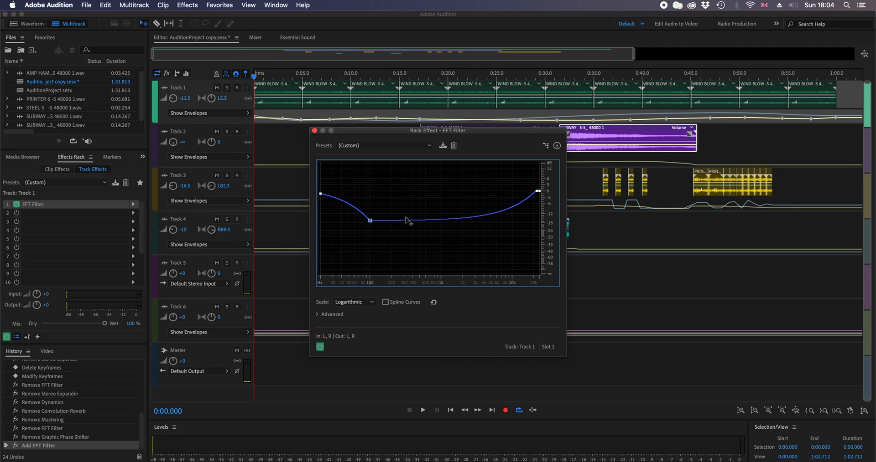
mouse_move(321, 195)
left_click_drag(321, 195, 343, 221)
left_click(343, 227)
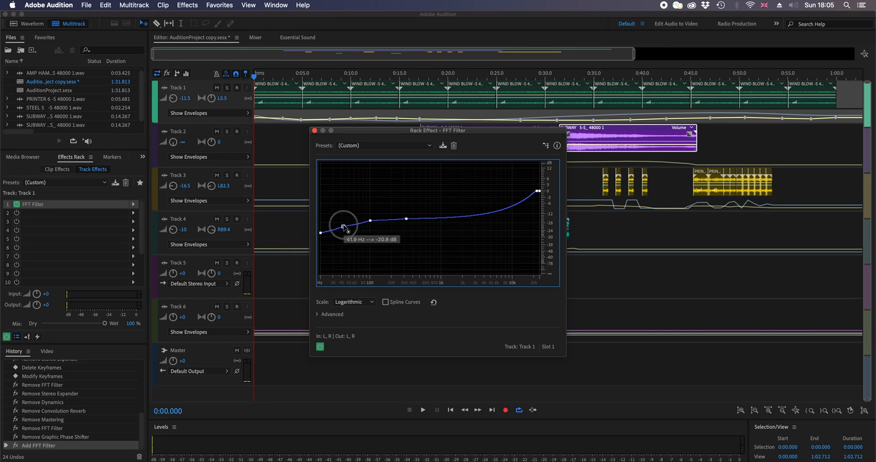
Add control points from about 1 kHz upward to cut the mid and high frequencies, keeping the final point near 0 dB.
left_click(439, 218)
left_click_drag(439, 218, 508, 220)
left_click(510, 213)
mouse_move(537, 192)
left_mouse_down()
mouse_move(543, 228)
mouse_move(552, 218)
mouse_move(550, 180)
mouse_move(549, 194)
left_mouse_up()
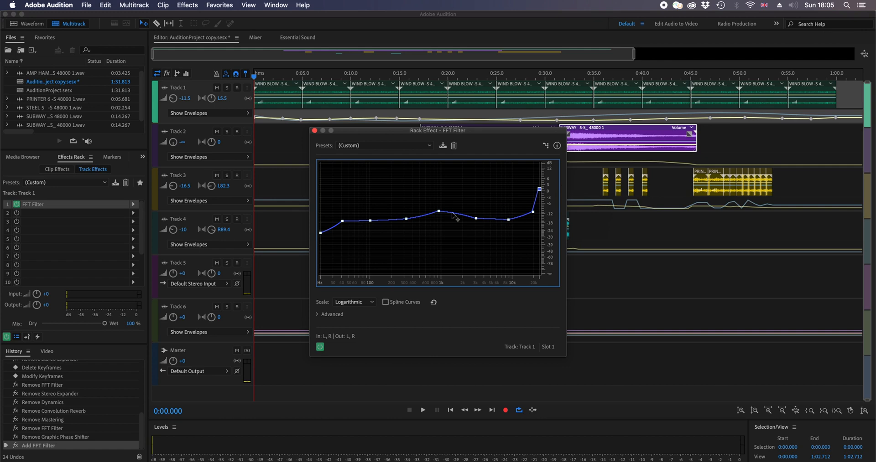
During playback, raise the FFT Filter's midrange points to around 0 dB, set the bass point to about -12 dB and lift the treble point.
key("space")
left_click_drag(342, 223, 348, 188)
left_click_drag(371, 223, 394, 191)
left_click_drag(405, 220, 471, 178)
left_click_drag(474, 219, 464, 187)
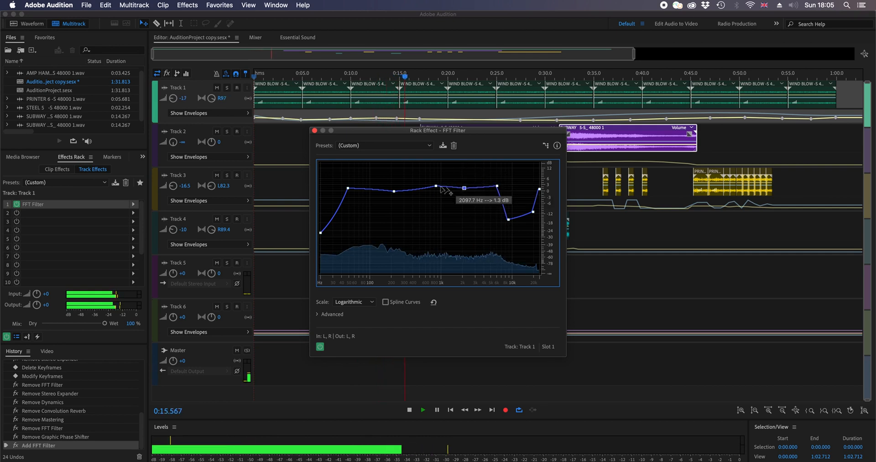
left_click_drag(348, 188, 345, 213)
left_click_drag(509, 220, 521, 193)
Move the FFT Filter window aside, stop playback and solo Track 1.
left_click_drag(393, 135, 598, 179)
key("space")
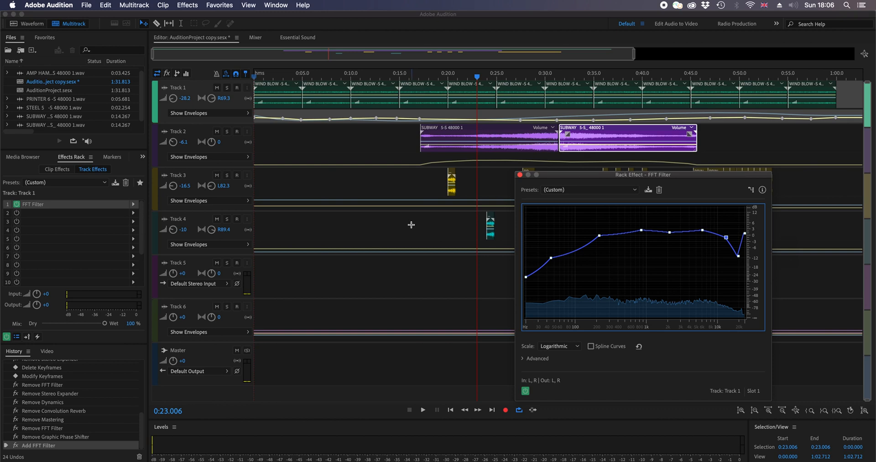
left_click(228, 88)
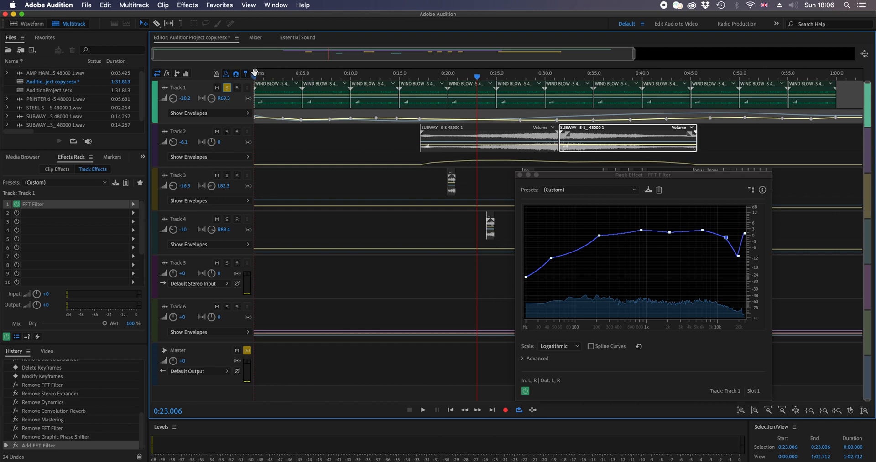
Try the FFT Filter's Kill The Subharmonics and Cassette Tape Frequency Response presets, starting playback to hear the effect.
left_click(596, 190)
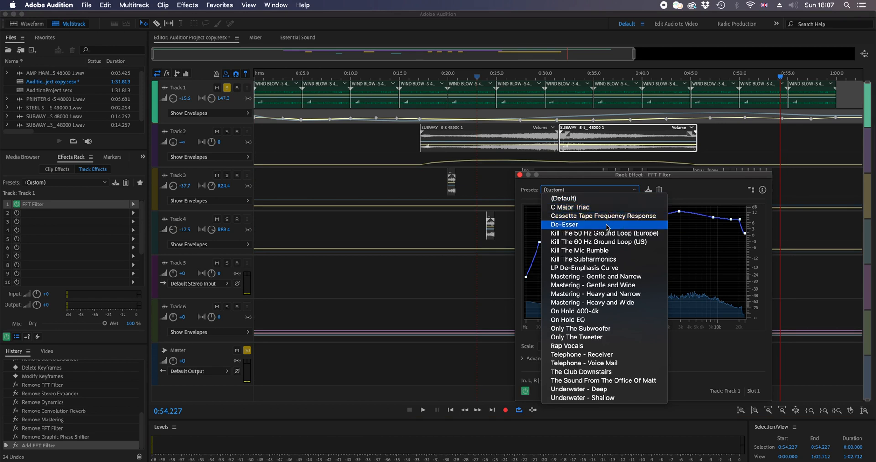
left_click(609, 259)
left_click(579, 191)
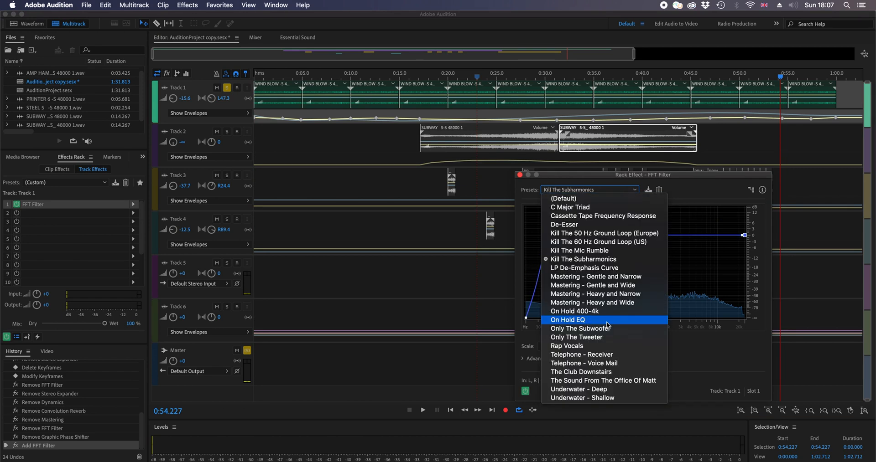
left_click(610, 218)
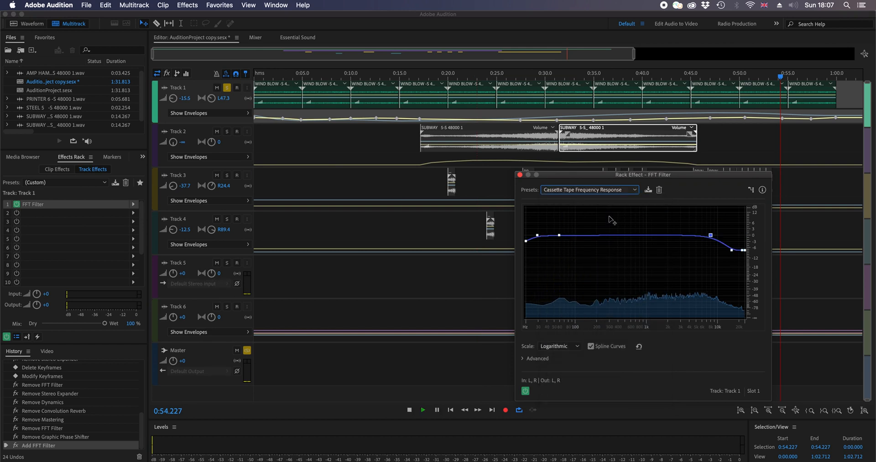
key("space")
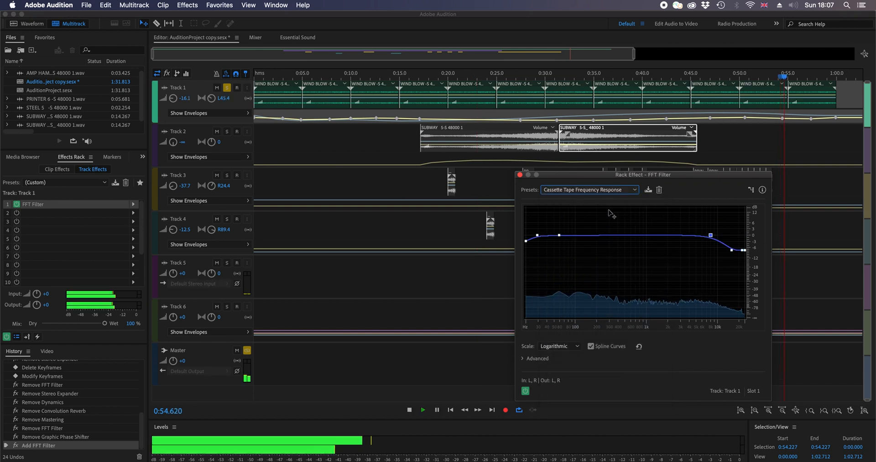
Audition the FFT Filter's De-Esser, 50 Hz (Europe) and 60 Hz (US) ground-loop, and On Hold EQ presets.
left_click(593, 189)
left_click(598, 225)
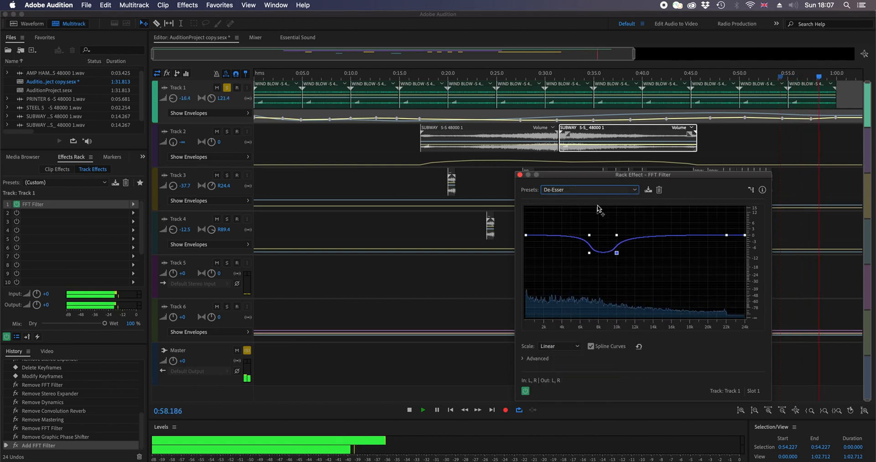
left_click(595, 190)
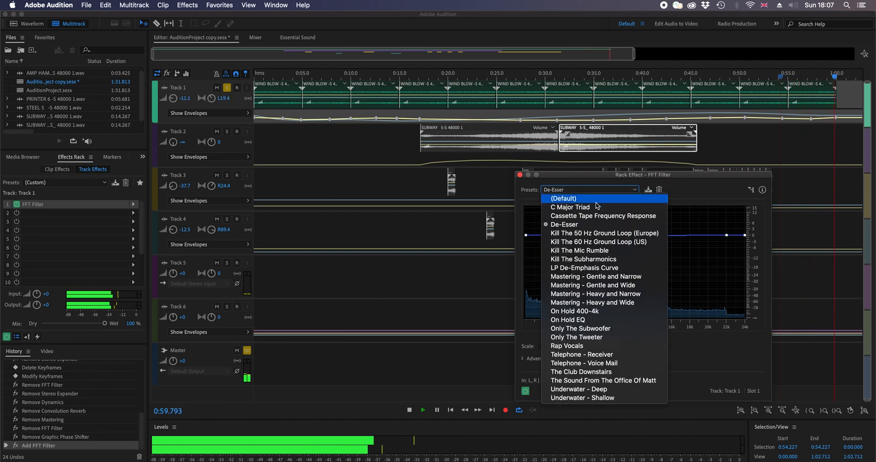
left_click(595, 233)
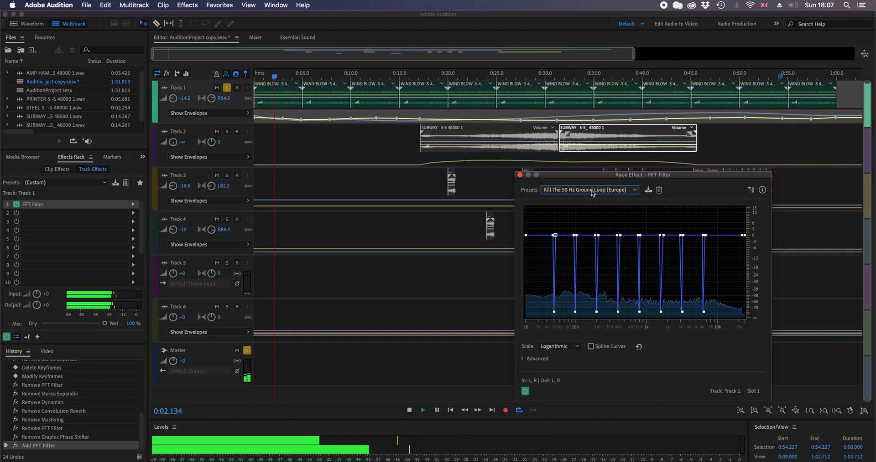
left_click(592, 190)
left_click(596, 242)
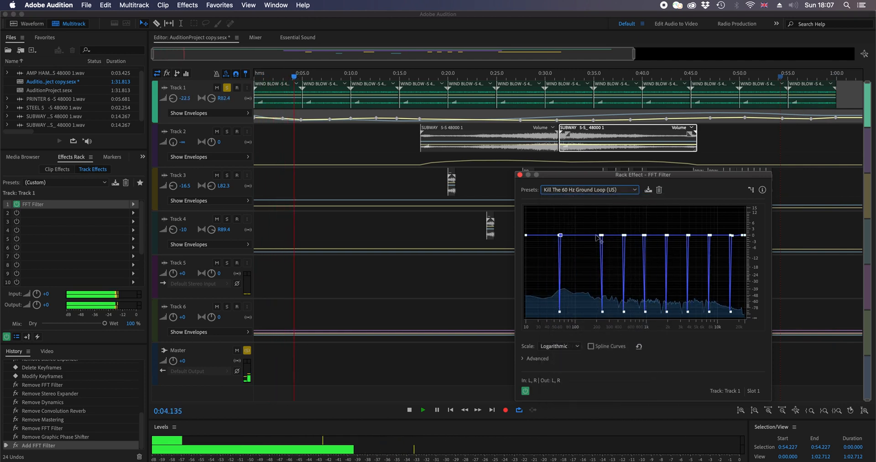
left_click(585, 190)
left_click(603, 252)
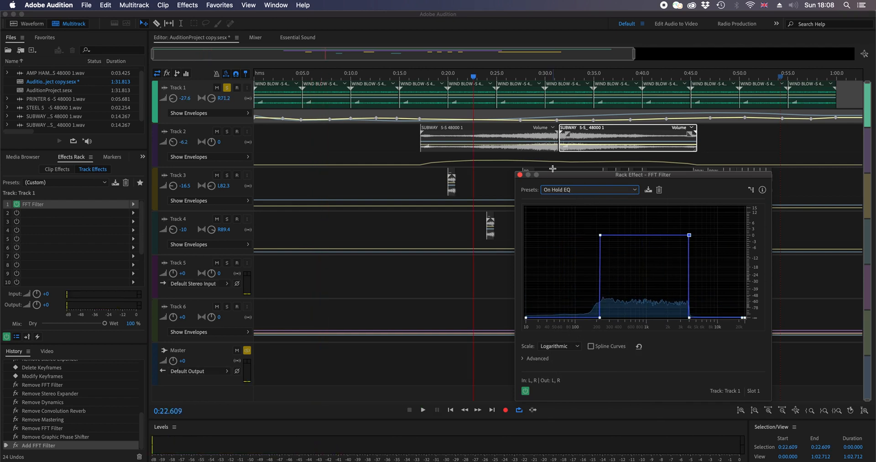
Replace the FFT Filter in Track 1's first rack slot with Graphic Equalizer (20 Bands) and move its window aside.
left_click(133, 205)
mouse_move(225, 253)
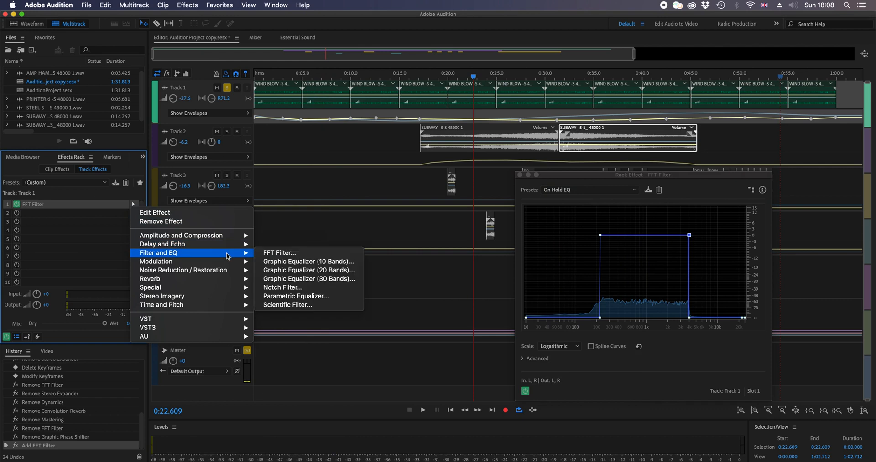
left_click(331, 271)
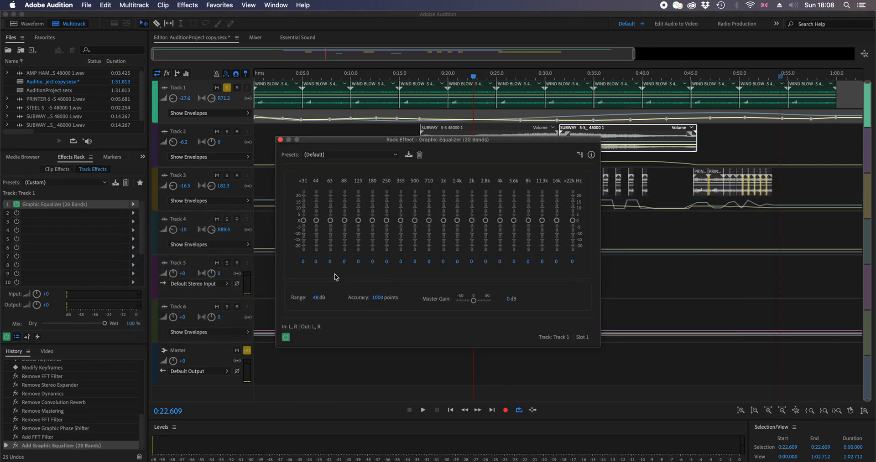
left_click_drag(463, 141, 588, 161)
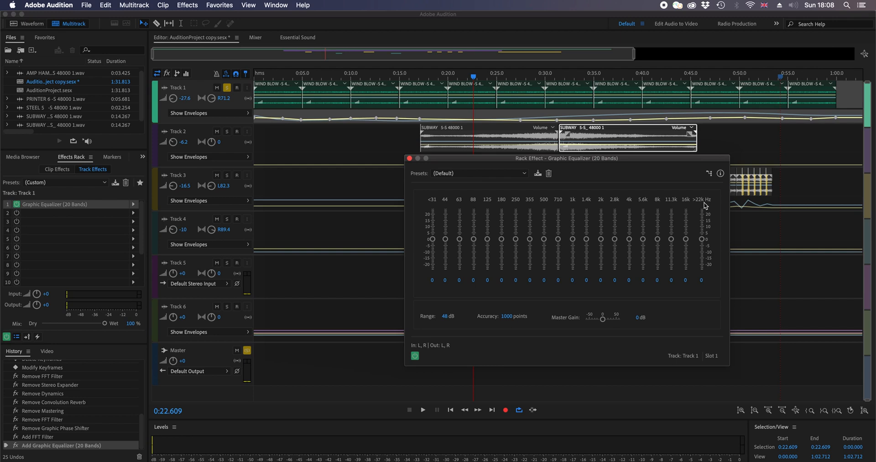
Start playback and audition the Graphic Equalizer's Bright and Punchy, Dark and Dull, and Destination - Car Stereo presets.
left_click(492, 174)
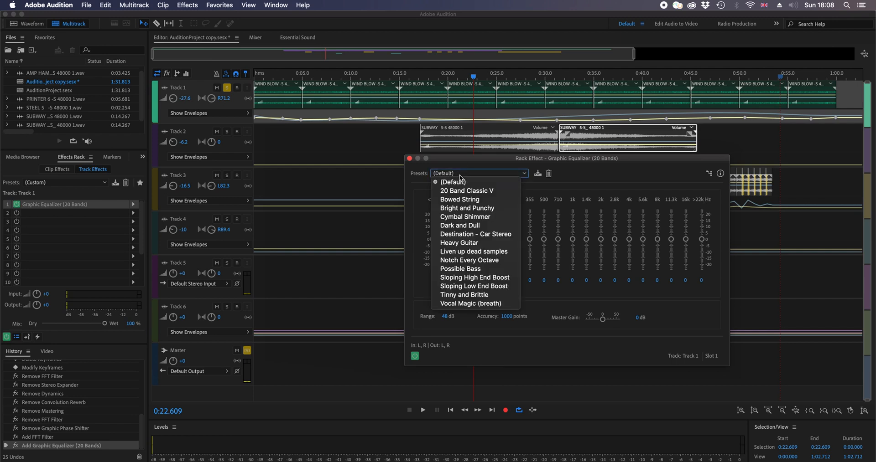
left_click(478, 211)
key("space")
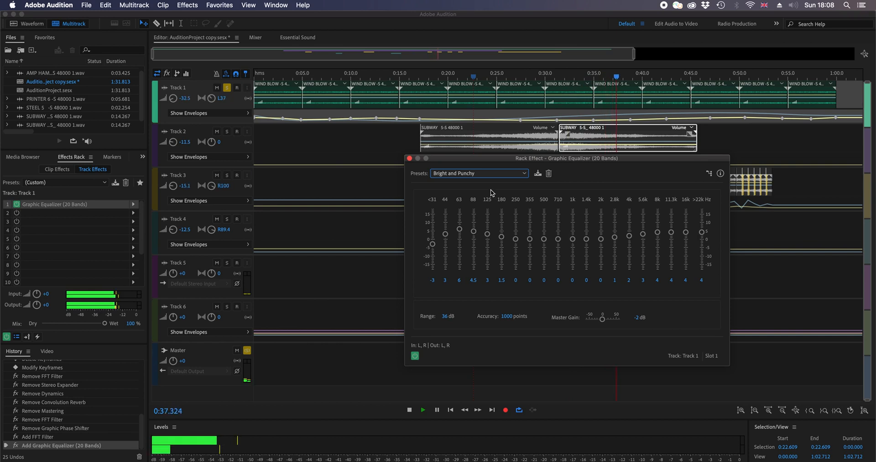
left_click(488, 173)
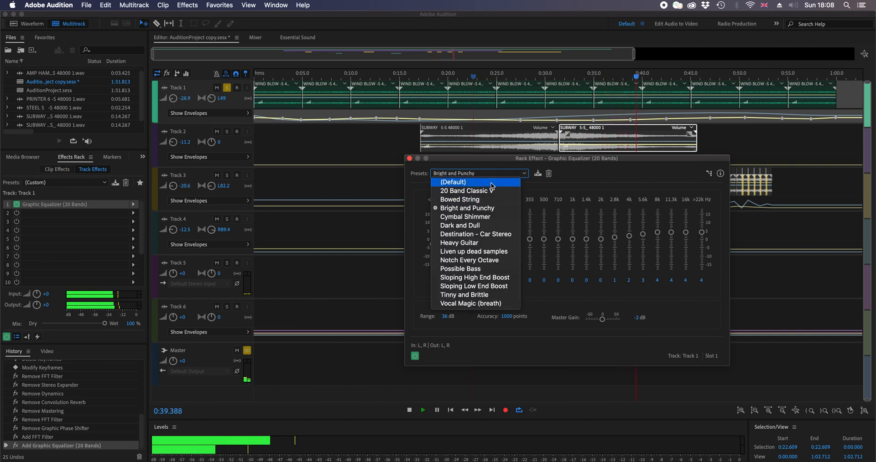
left_click(489, 225)
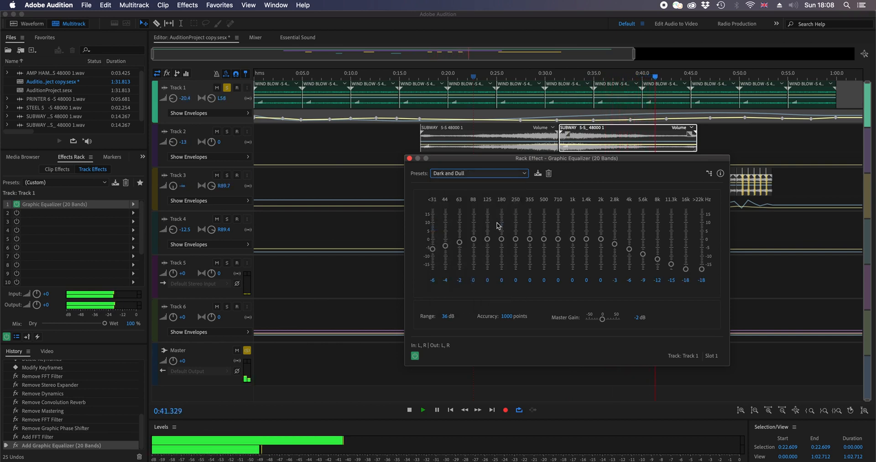
left_click(511, 178)
left_click(497, 234)
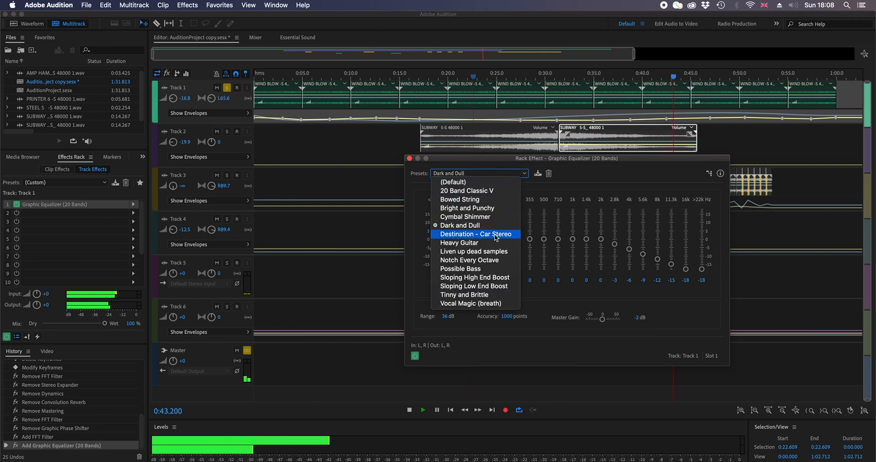
Audition the Graphic Equalizer's Heavy Guitar, Liven up dead samples and Possible Bass presets, and close its window.
left_click(495, 174)
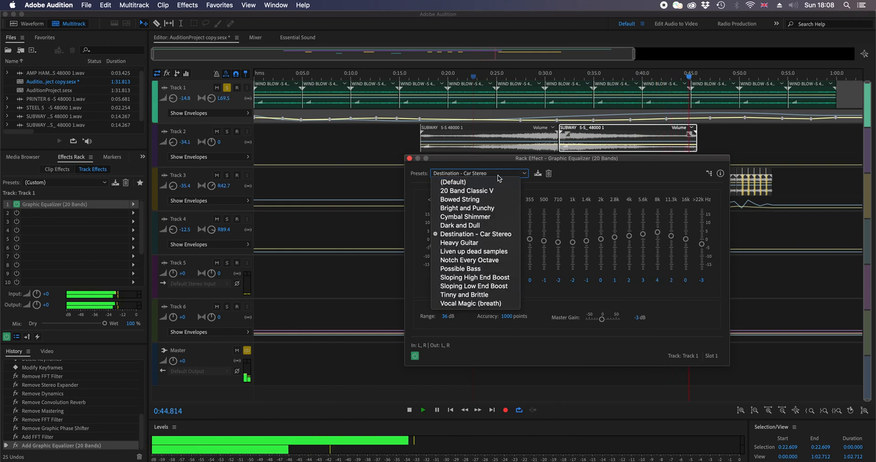
left_click(497, 243)
left_click(499, 175)
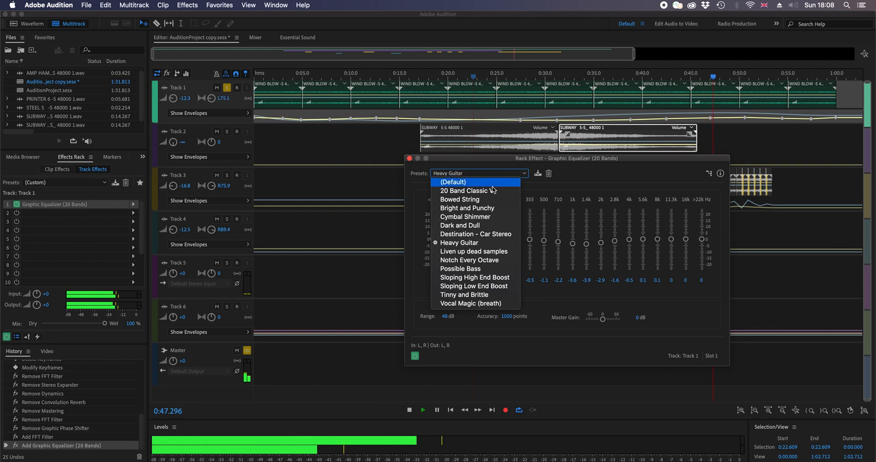
left_click(500, 252)
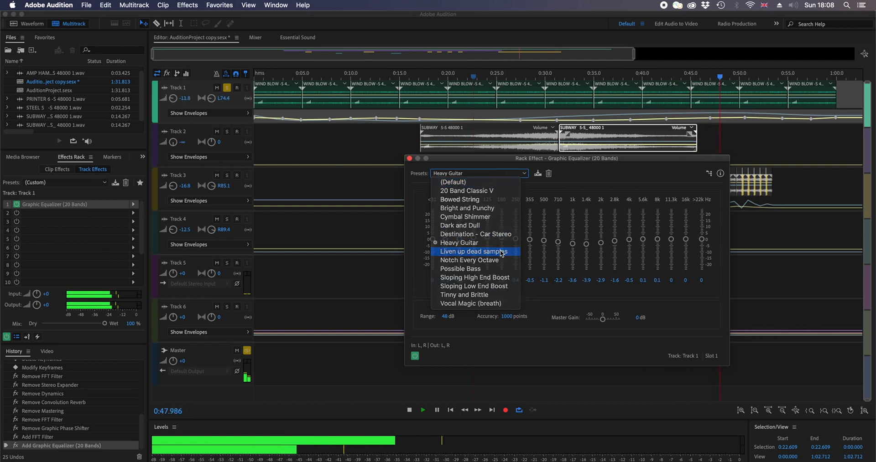
left_click(483, 175)
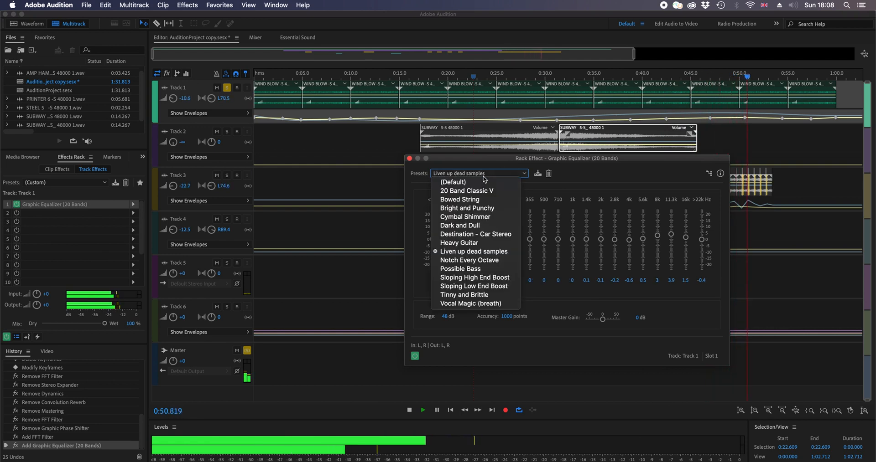
left_click(497, 269)
left_click(409, 159)
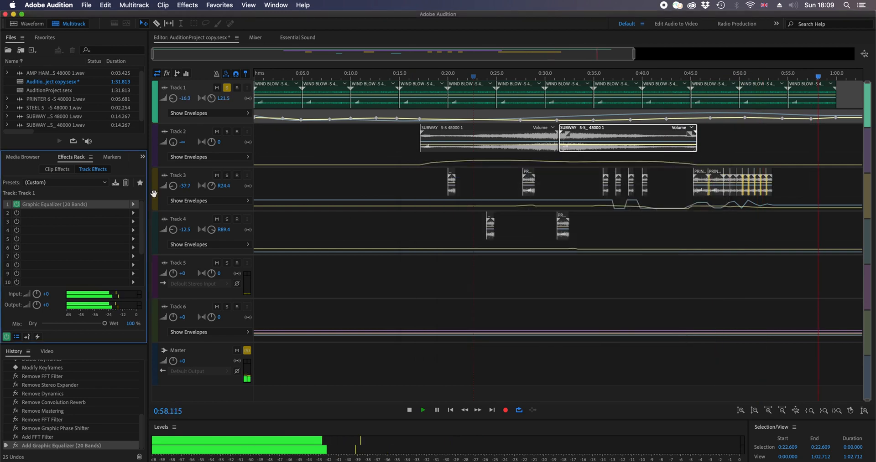
Replace the Graphic Equalizer in Track 1's first rack slot with a Parametric Equalizer and move its window aside.
left_click(134, 204)
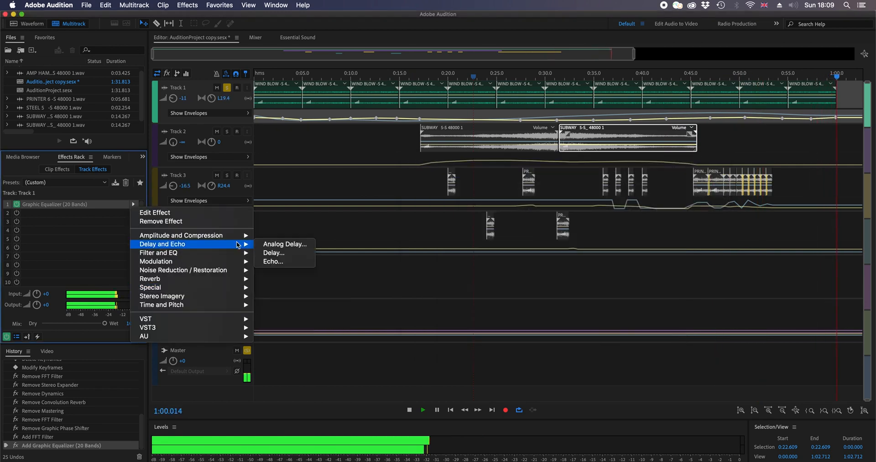
mouse_move(237, 253)
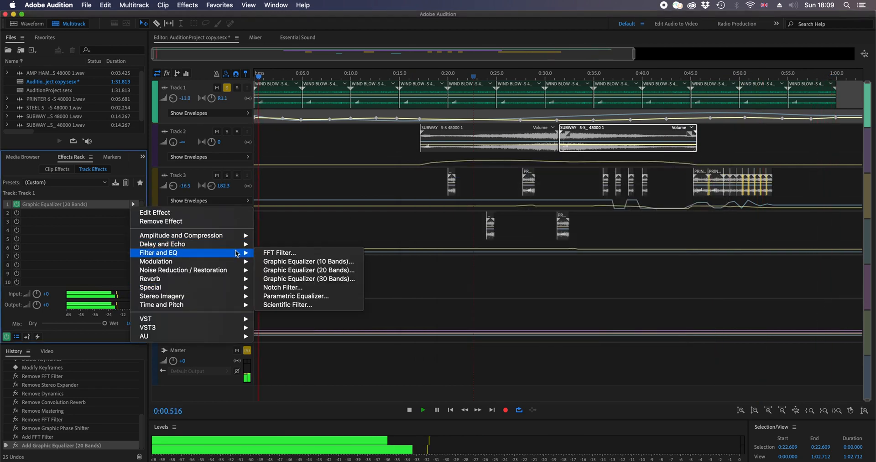
left_click(327, 297)
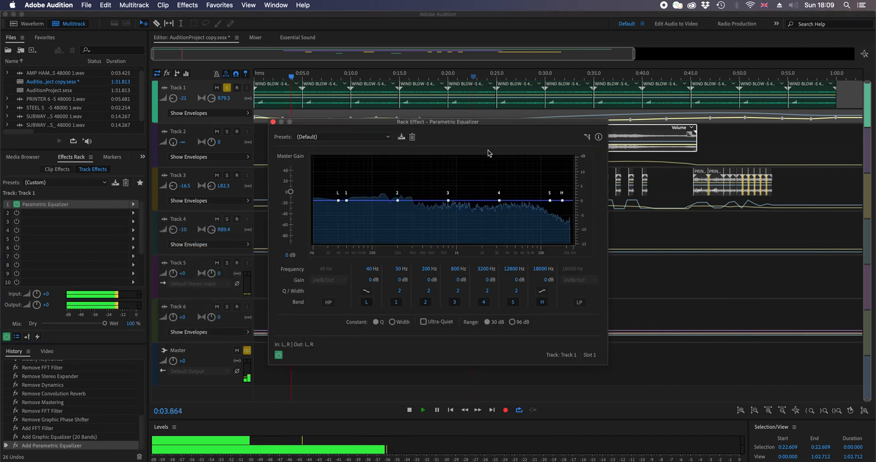
left_click_drag(466, 126, 618, 166)
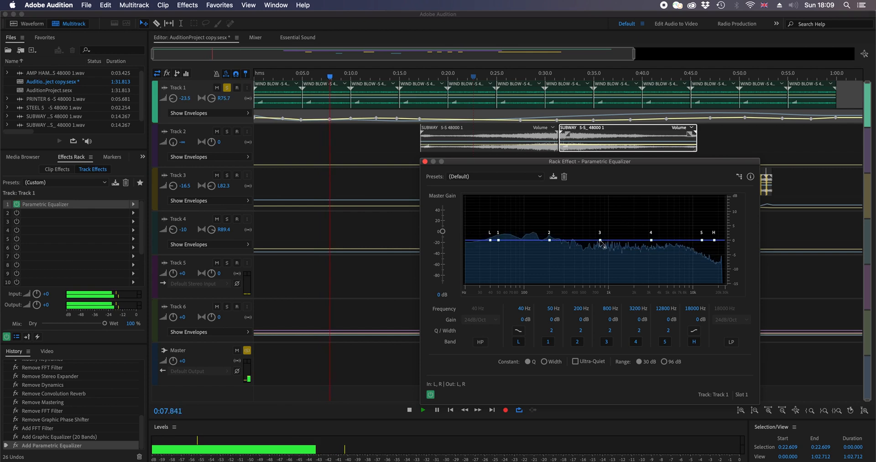
Lower the Parametric Equalizer's band 3 to about -9.8 dB at 794 Hz and adjust its Q / Width.
left_click_drag(599, 243, 601, 270)
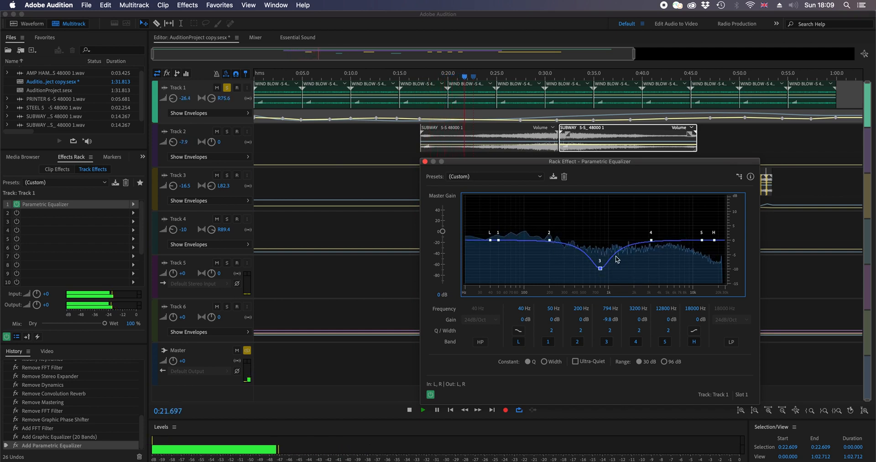
left_click(611, 331)
left_click_drag(611, 331, 589, 327)
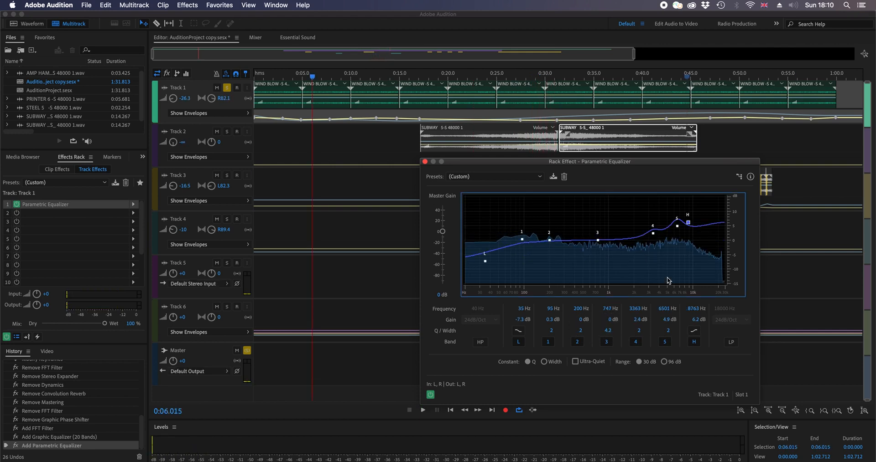
Apply the Parametric Equalizer's Old Time Radio preset, start playback and switch to the Loudness Maximizer preset.
left_click(495, 176)
left_click(495, 177)
left_click(495, 176)
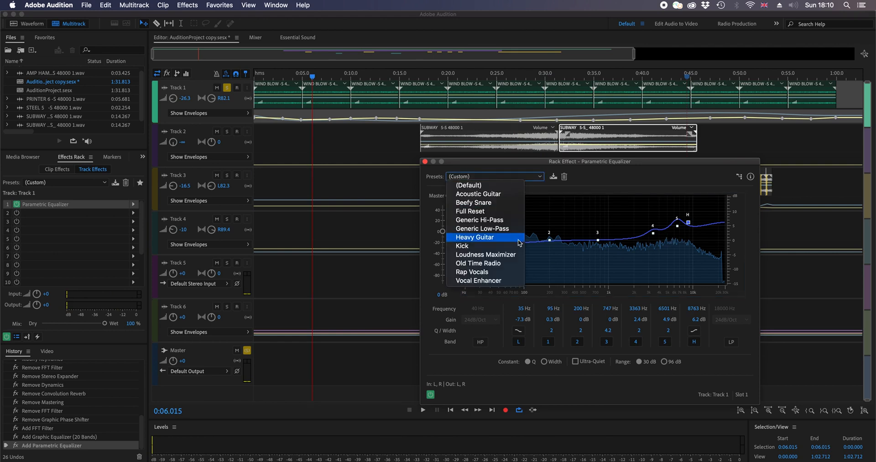
left_click(520, 267)
key("space")
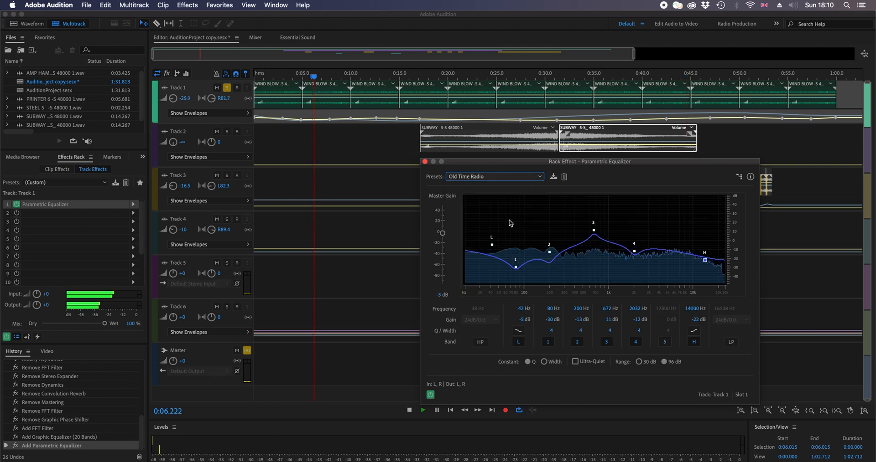
left_click(497, 178)
left_click(502, 255)
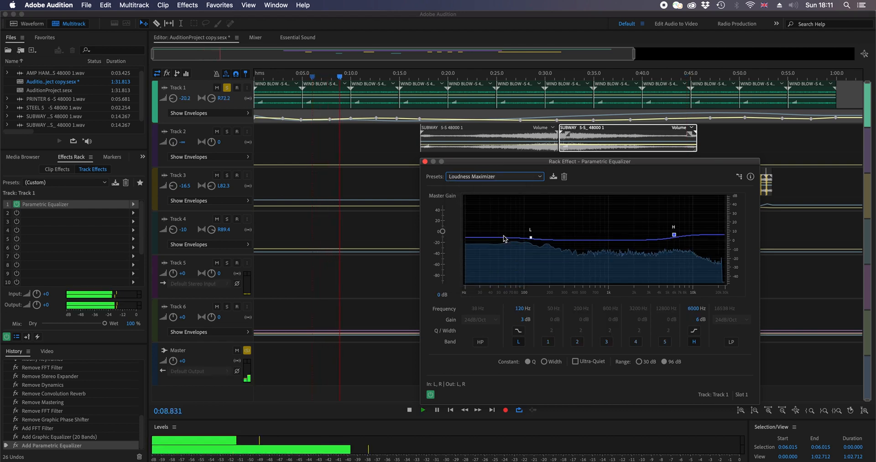
Audition further Parametric Equalizer presets during playback, ending with Generic Hi-Pass.
left_click(506, 177)
key("Up")
key("Up")
key("Up")
key("Return")
left_click(503, 177)
left_click(501, 222)
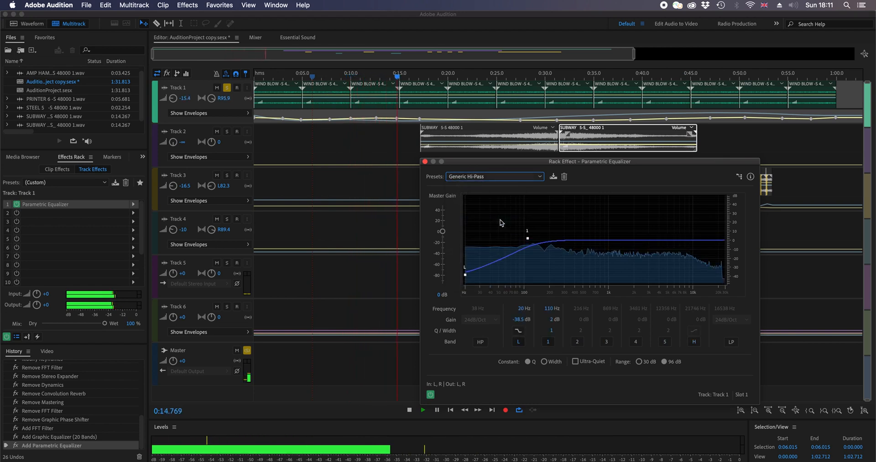
Apply the Parametric Equalizer's Loudness Maximizer preset, stop playback and close the effect window.
left_click(505, 178)
key("space")
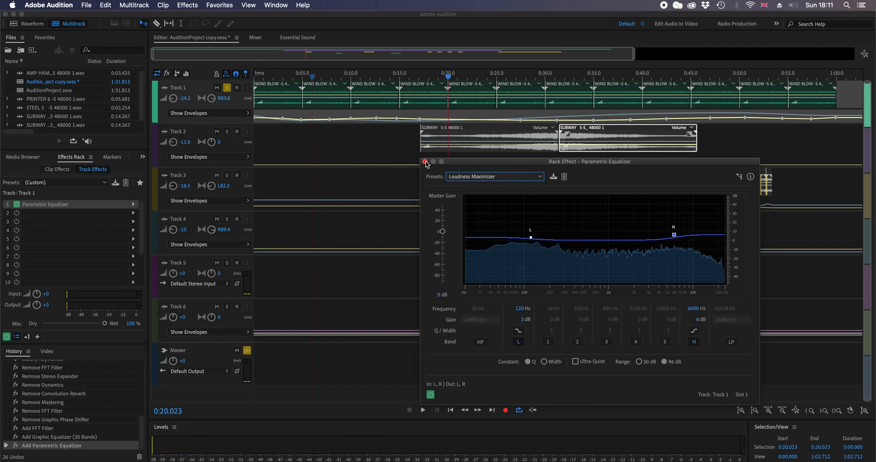
left_click(425, 162)
Replace the Parametric Equalizer in slot 1 of Track 1's effects rack with Graphic Equalizer (20 Bands).
left_click(134, 213)
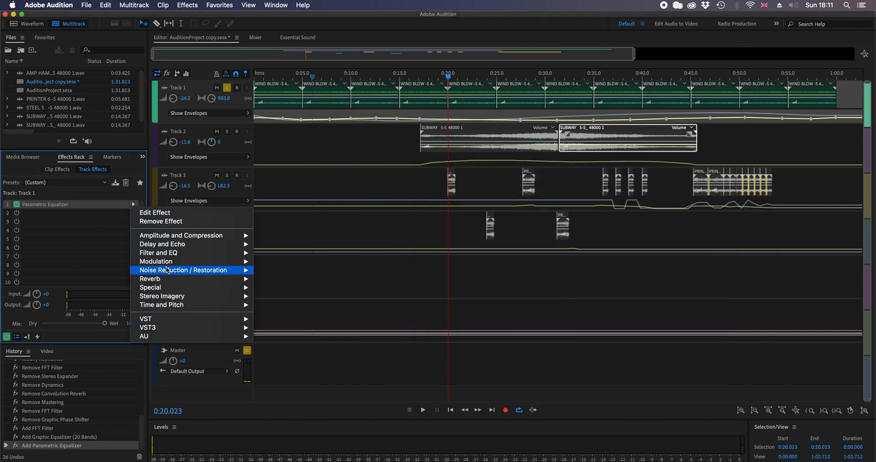
mouse_move(237, 254)
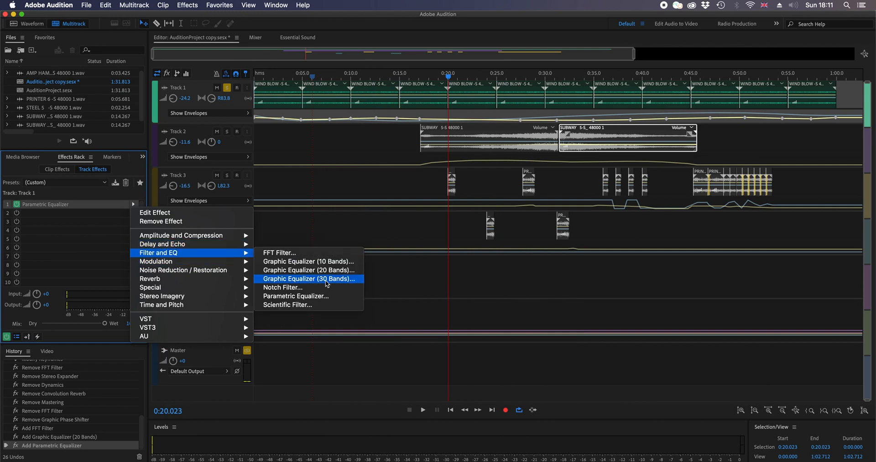
left_click(310, 270)
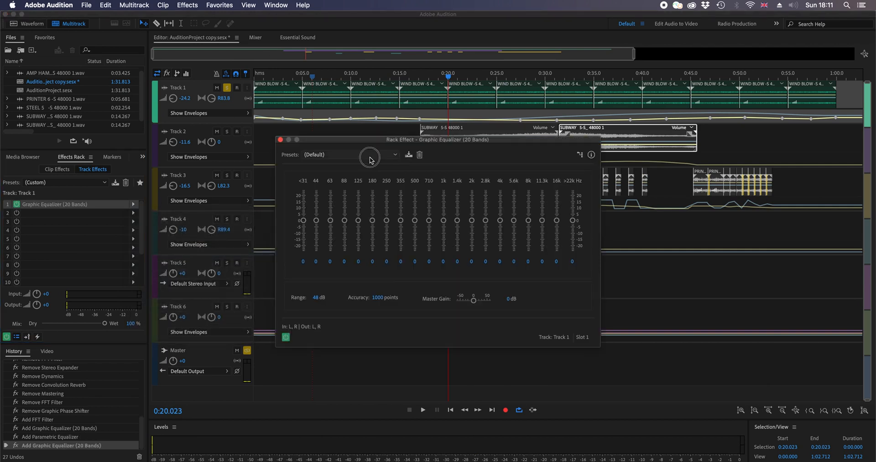
Apply the Graphic Equalizer's Liven up dead samples preset, audition it briefly and close the effect window.
left_click(369, 155)
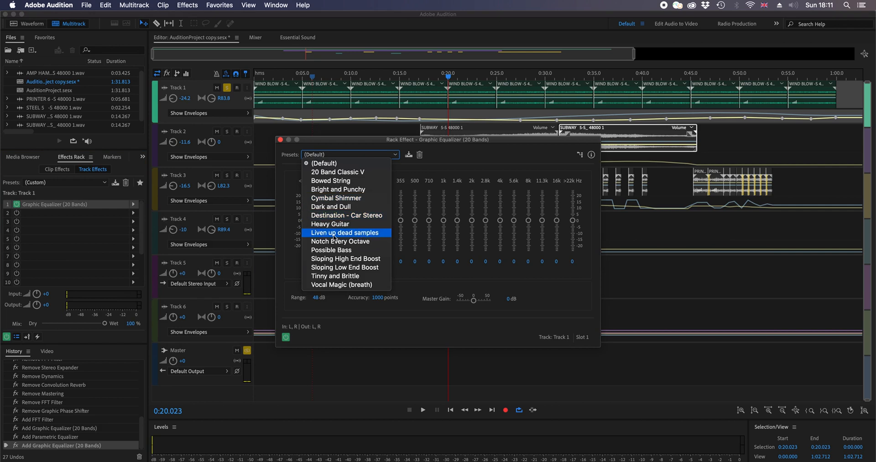
left_click(369, 233)
key("space")
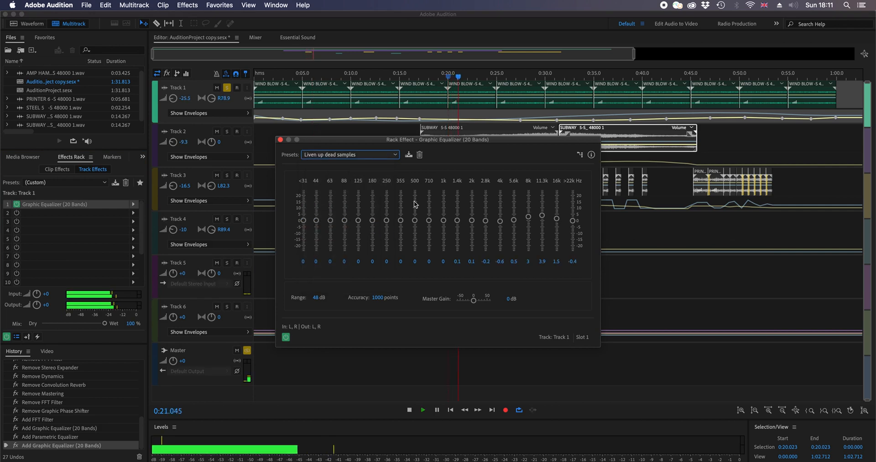
left_click(280, 140)
key("space")
Add the Stereo Expander from the Stereo Imagery effects to slot 2 of Track 1's effects rack.
left_click(133, 213)
mouse_move(234, 274)
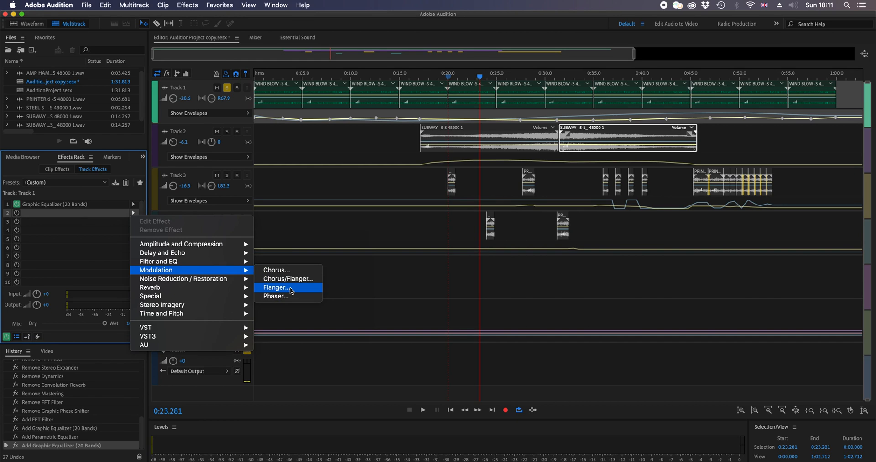
mouse_move(207, 282)
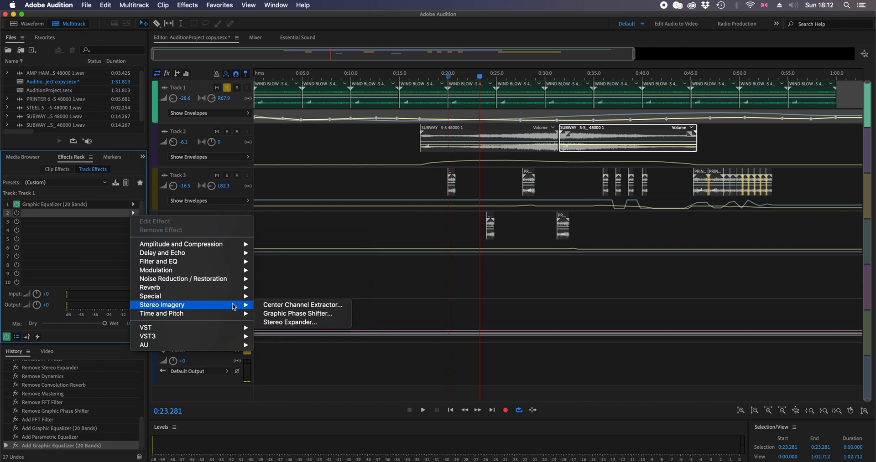
left_click(312, 323)
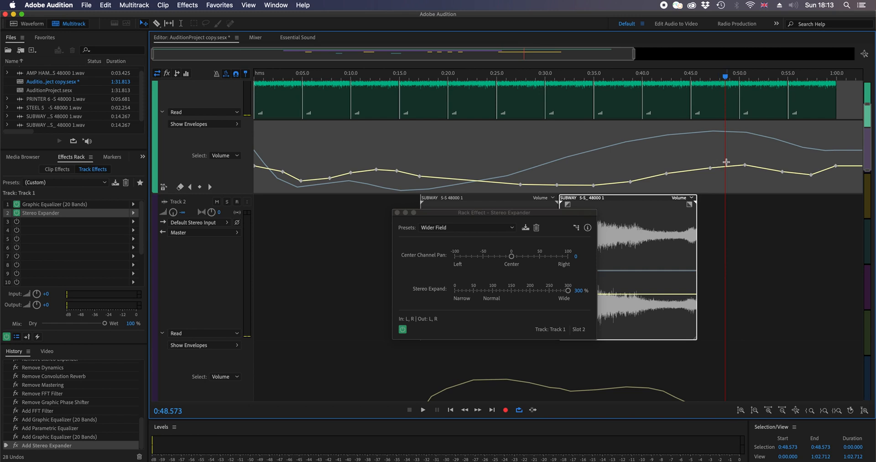
Select the time range from 0:40 to 0:55 with the Time Selection tool and play it.
left_click(181, 23)
left_click_drag(644, 149, 774, 158)
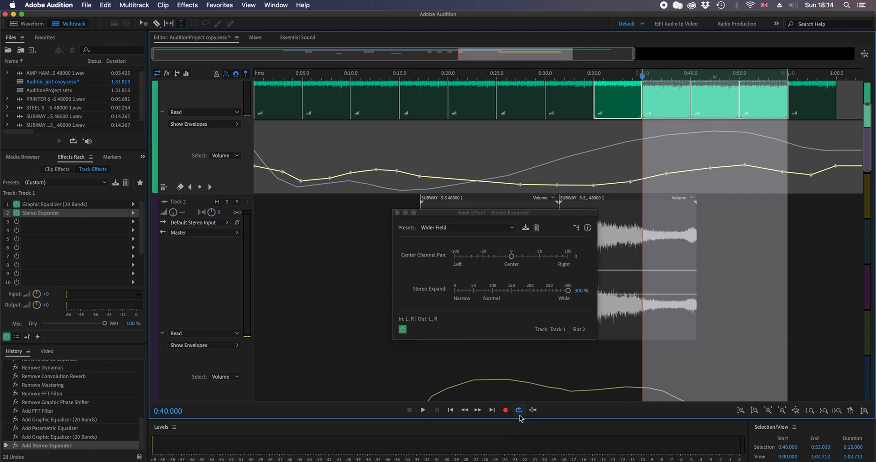
key("space")
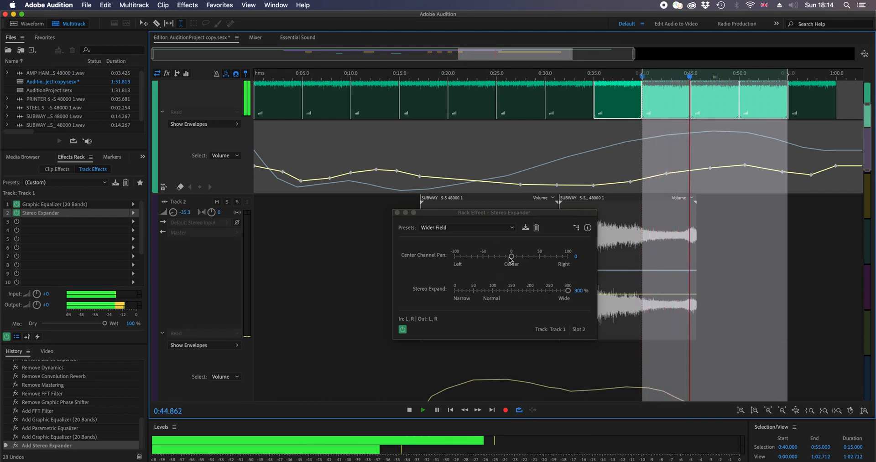
Audition the Stereo Expander's Center to Wide Left, Center to Wide Right and Focus Field presets, then stop playback.
left_click(484, 227)
left_click(485, 244)
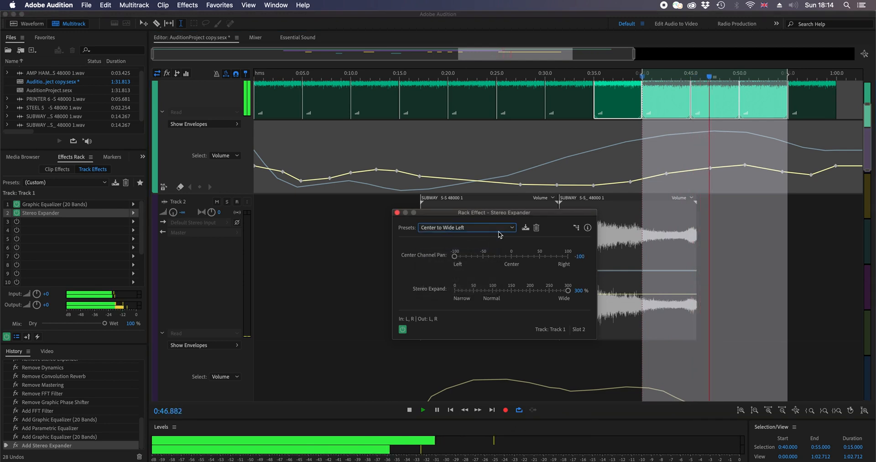
left_click(500, 228)
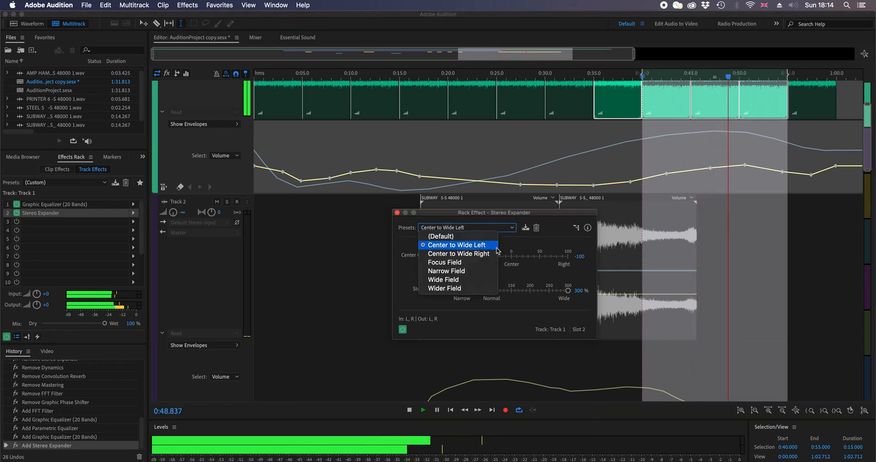
left_click(491, 253)
left_click(493, 228)
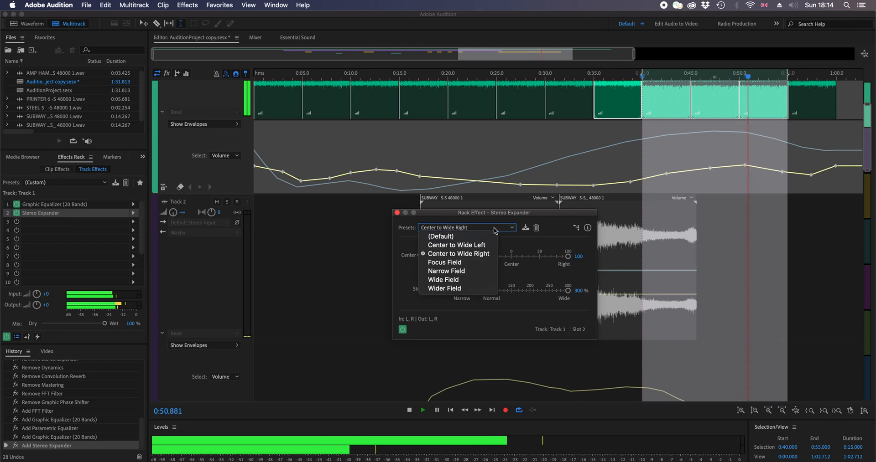
left_click(475, 263)
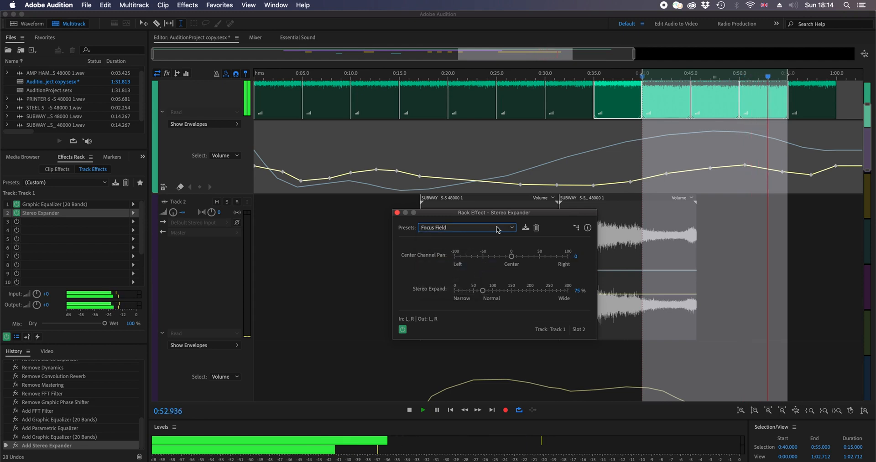
key("space")
Flatten Track 1's Pan envelope from about 0:40 to 0:55 by moving its end keyframes and deleting those between.
left_click(224, 155)
left_click(225, 166)
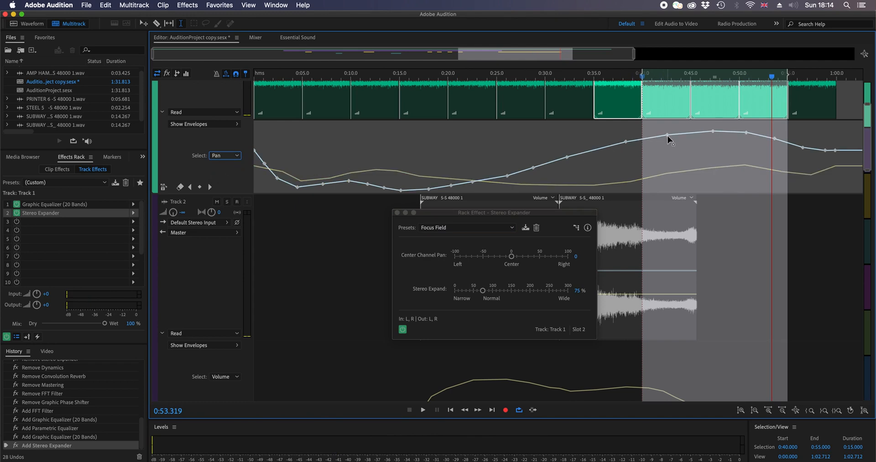
left_click_drag(667, 137, 641, 158)
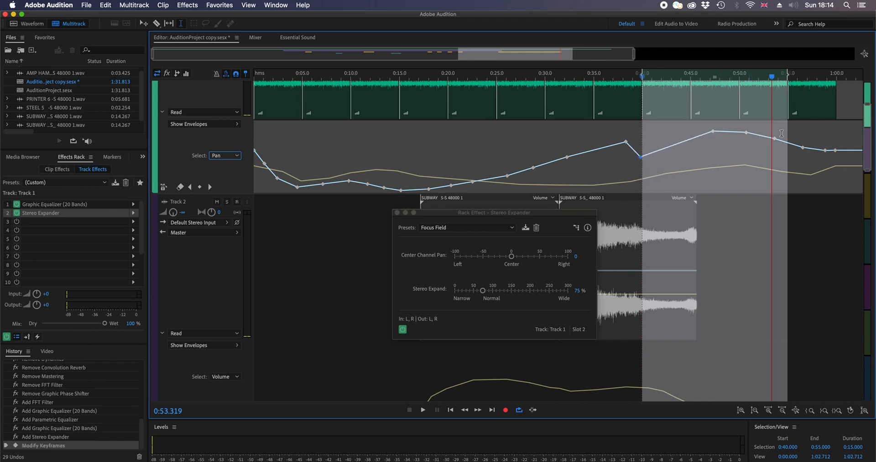
left_click_drag(774, 138, 793, 154)
key("Delete")
key("Delete")
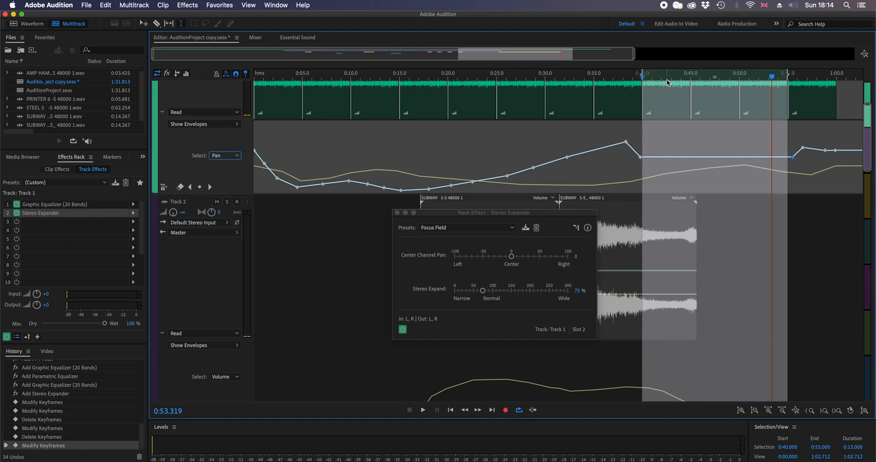
Play the selected range and compare the Stereo Expander's Center to Wide Left and Center to Wide Right presets.
key("space")
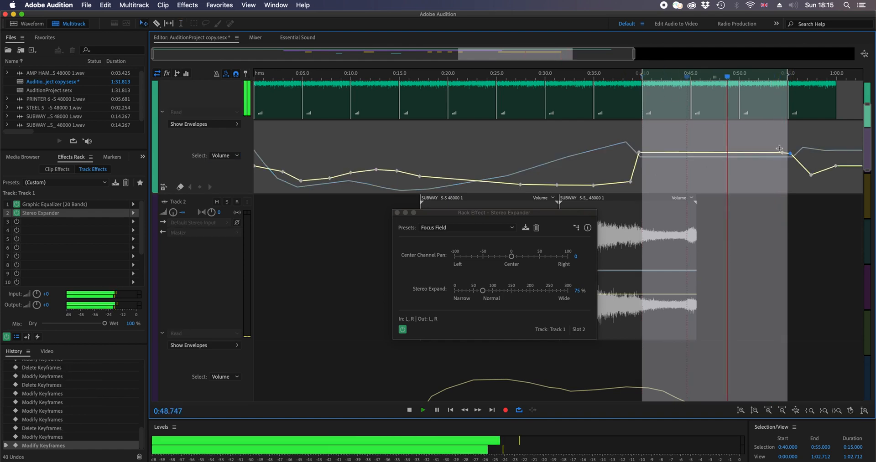
left_click(465, 228)
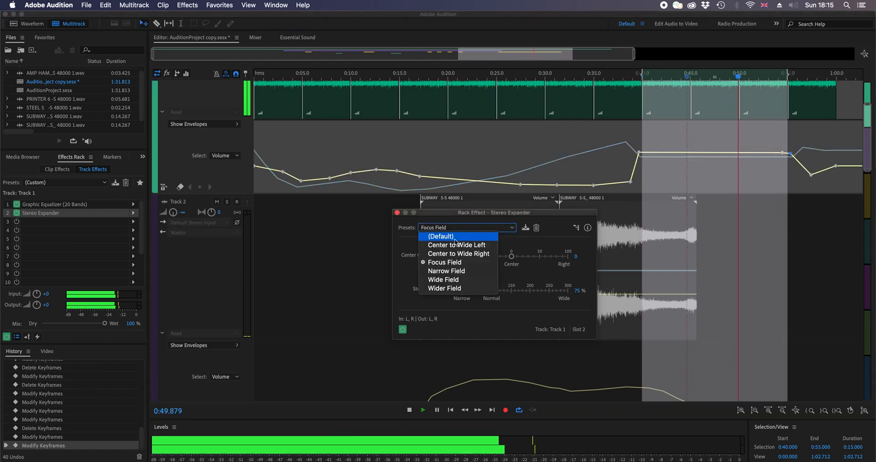
left_click(468, 246)
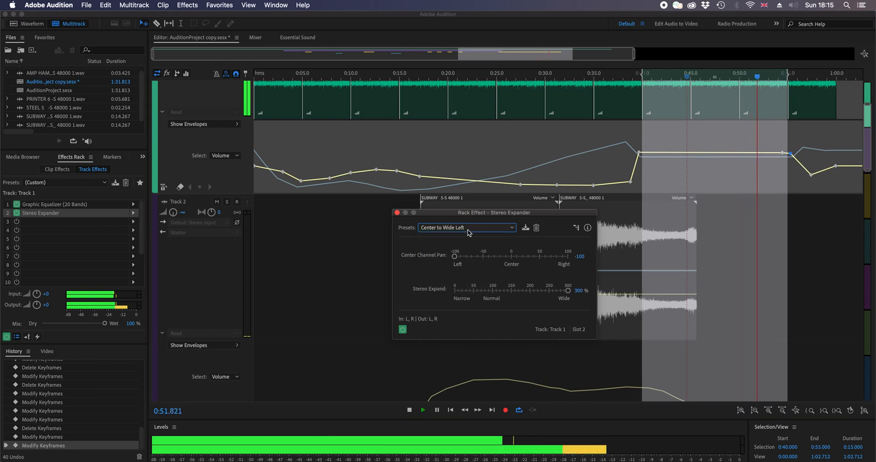
left_click(470, 230)
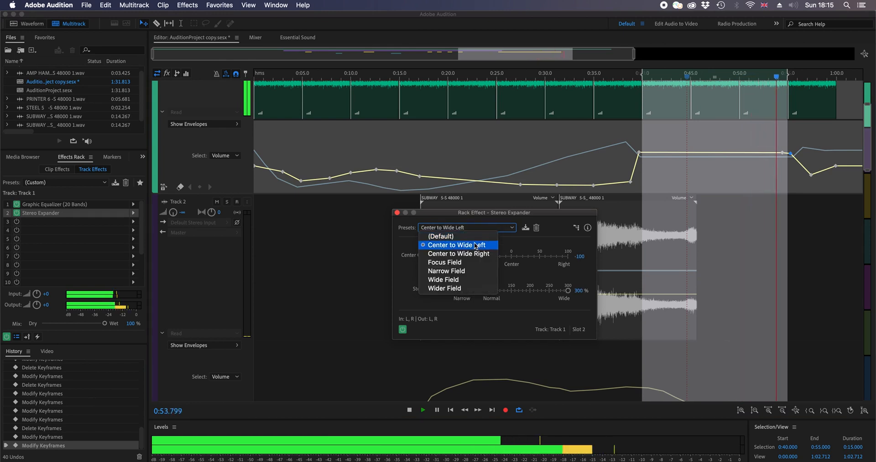
left_click(472, 248)
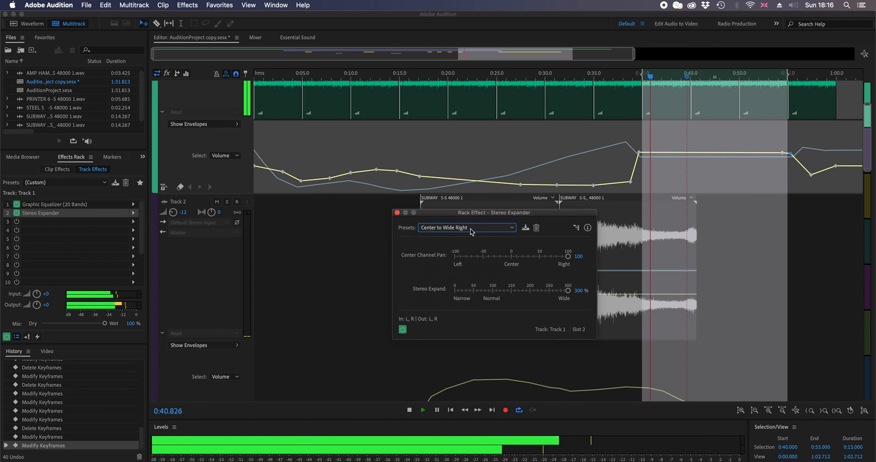
Audition the Focus Field, Narrow Field, Wide Field and Wider Field presets, settle on Wide Field and stop playback.
left_click(475, 230)
left_click(452, 262)
left_click(470, 231)
left_click(468, 272)
left_click(468, 230)
left_click(465, 280)
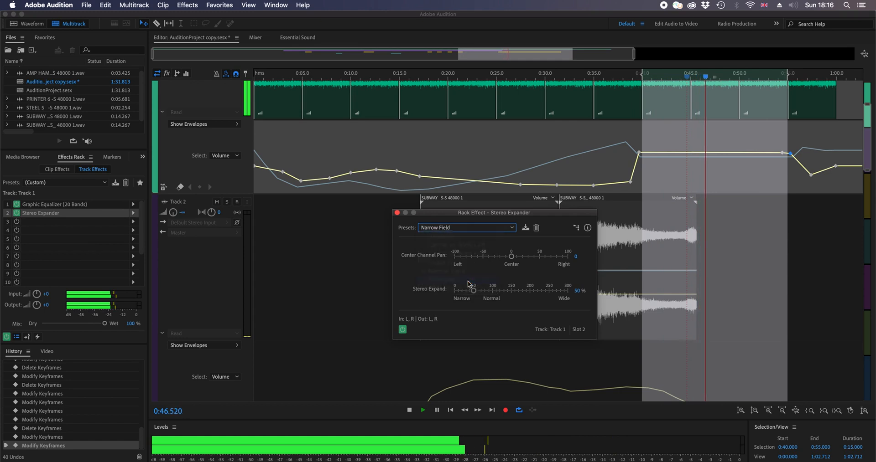
left_click(466, 230)
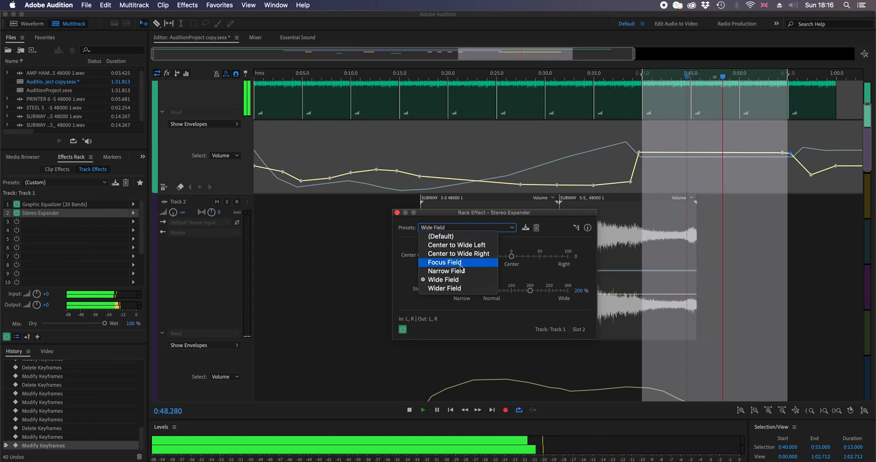
left_click(468, 289)
left_click(476, 231)
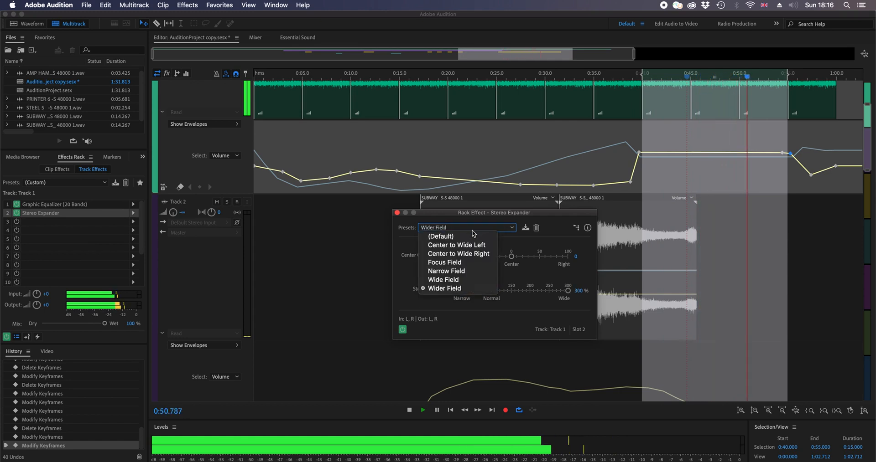
left_click(468, 281)
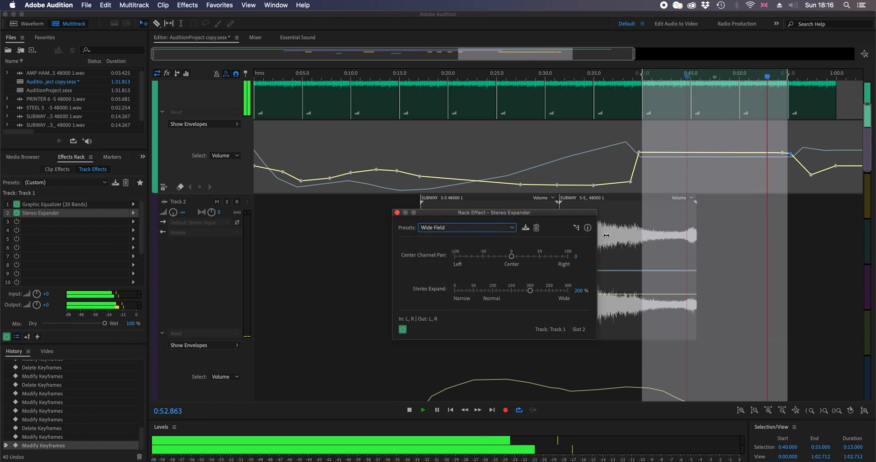
key("space")
Reduce the Stereo Expander's Stereo Expand to 167%, then to 0%, and listen to the narrowed sound.
left_click_drag(530, 290, 482, 250)
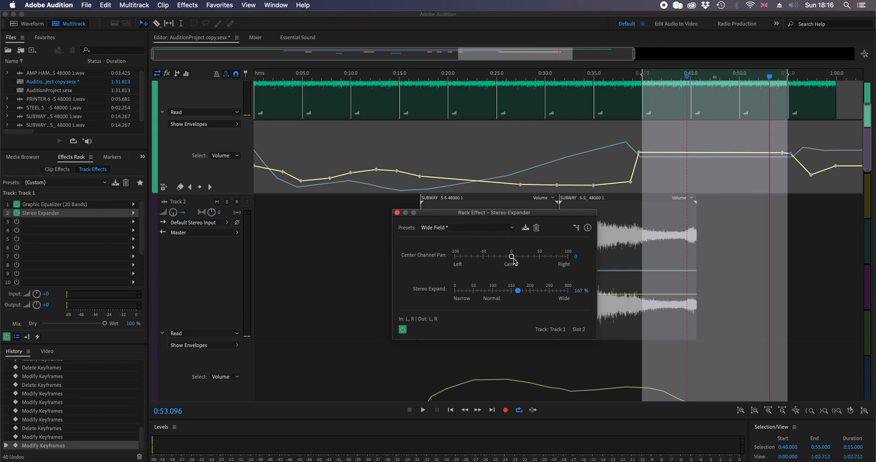
mouse_move(512, 257)
left_mouse_down()
mouse_move(470, 260)
mouse_move(556, 260)
mouse_move(512, 261)
left_mouse_up()
key("space")
left_click_drag(519, 294, 451, 295)
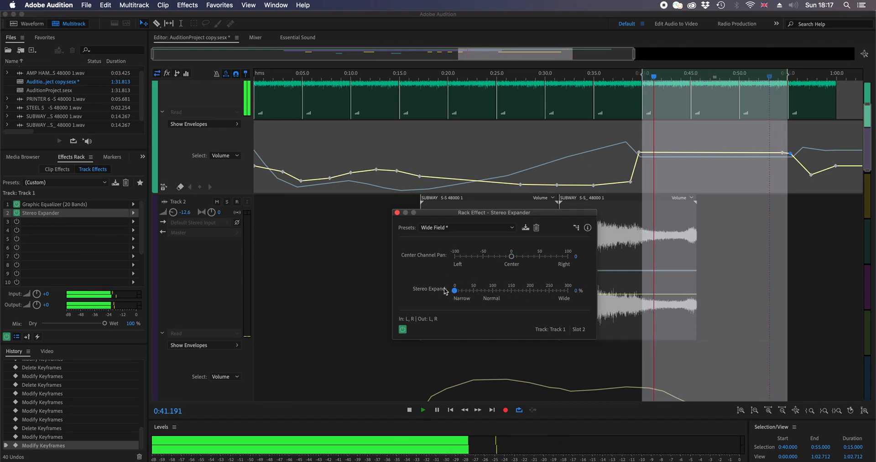
key("space")
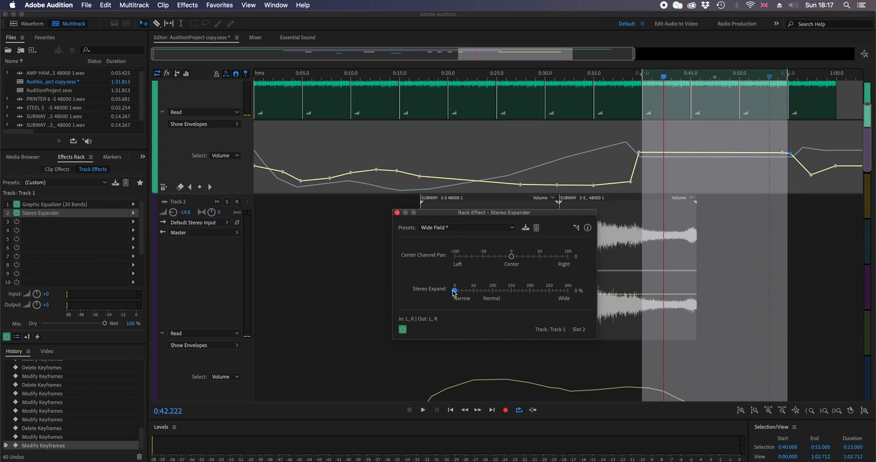
key("space")
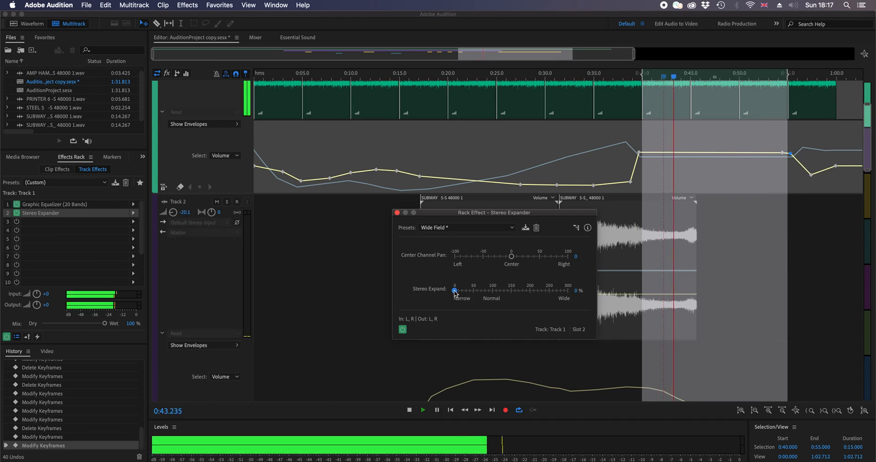
Set Stereo Expand to 200% during playback, stop playback and close the Stereo Expander window.
left_click_drag(454, 293, 534, 293)
key("space")
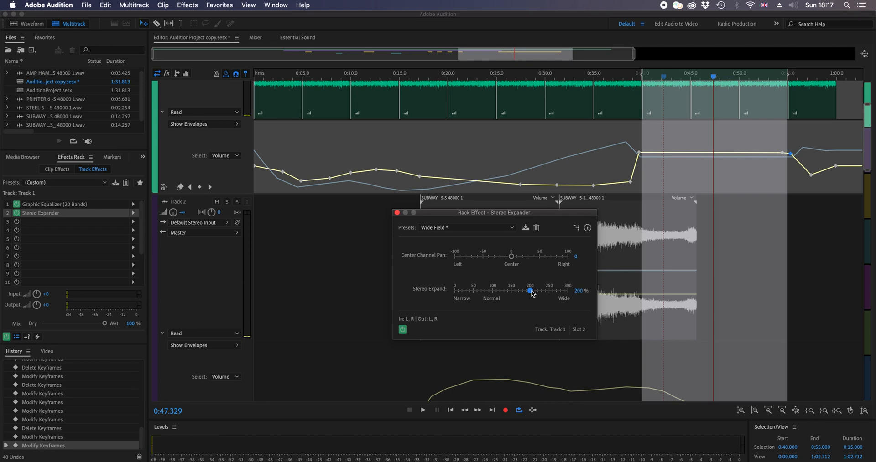
left_click(396, 213)
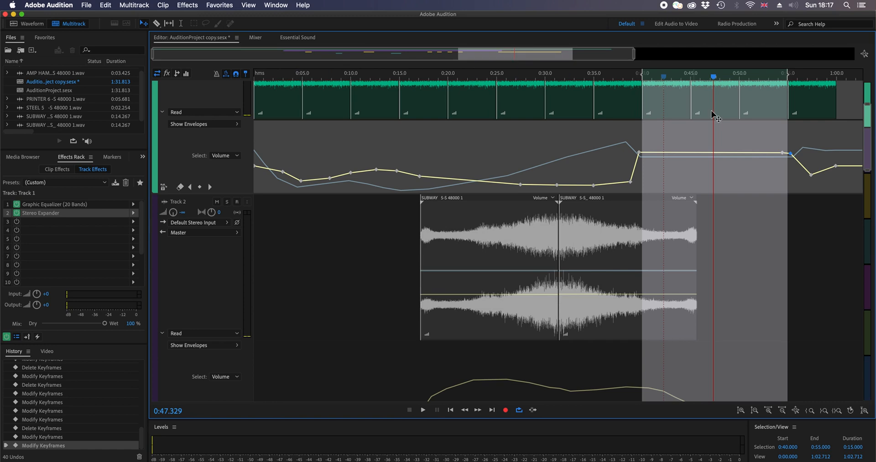
Reshape Track 1's Volume envelope between 0:40 and 0:55 into a lower, gentle rise by moving and deleting keyframes.
scroll(698, 163, "up", 3)
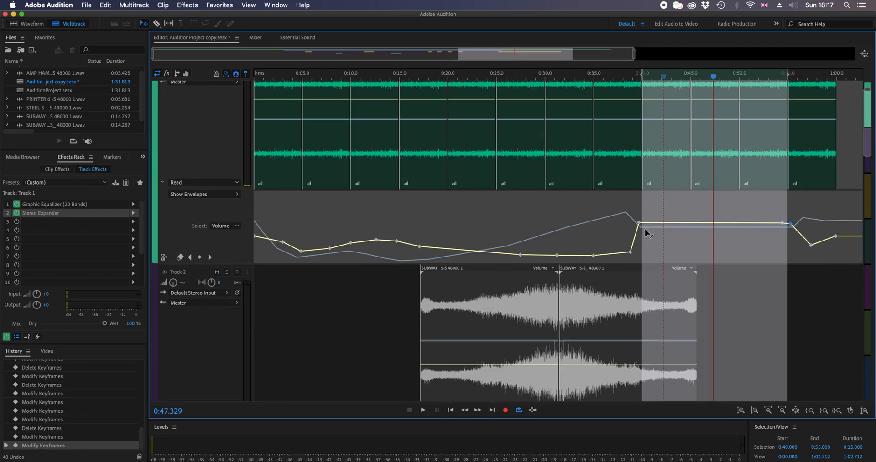
left_click_drag(639, 225, 680, 235)
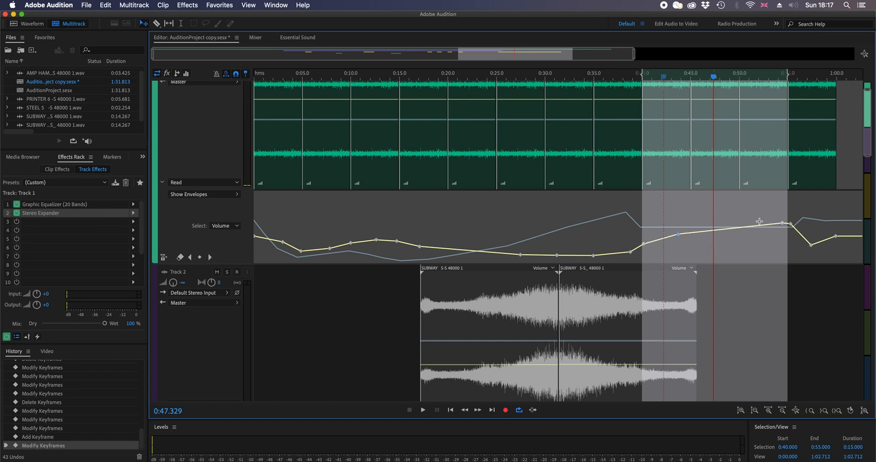
key("Delete")
left_click(782, 224)
key("Delete")
mouse_move(677, 236)
left_mouse_down()
mouse_move(690, 235)
mouse_move(664, 237)
left_mouse_up()
left_click_drag(730, 237, 732, 233)
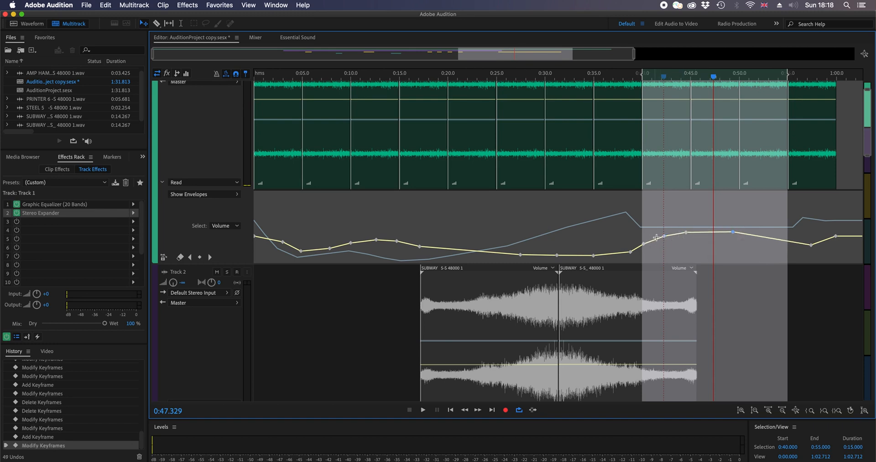
Refine Track 1's Volume envelope by nudging the keyframe near 0:42 and adjusting keyframes up to about 0:56.
left_click_drag(664, 237, 666, 239)
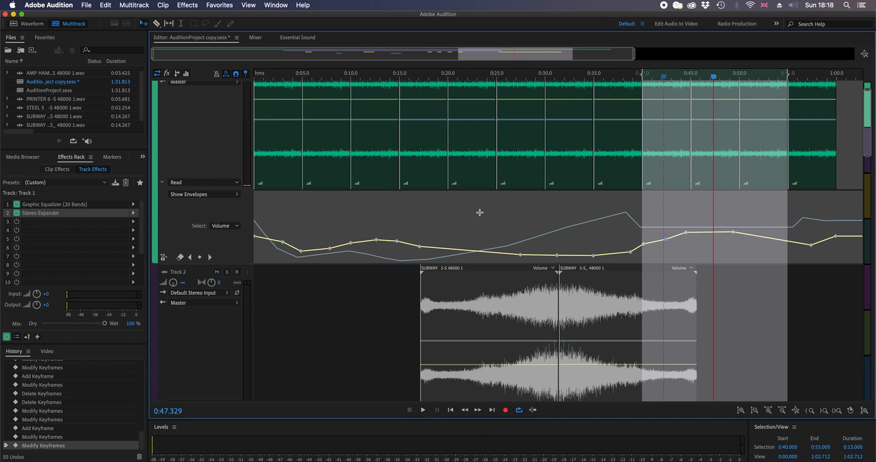
left_click(376, 240)
left_click_drag(683, 235, 796, 253)
left_click(770, 246)
left_click(795, 250)
left_click(639, 229)
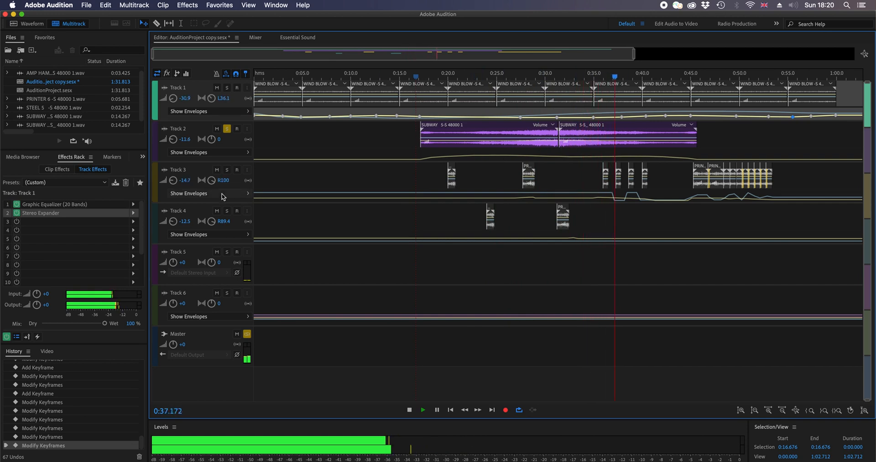
Add a Chorus modulation effect to the first effects slot of Track 2.
left_click(192, 134)
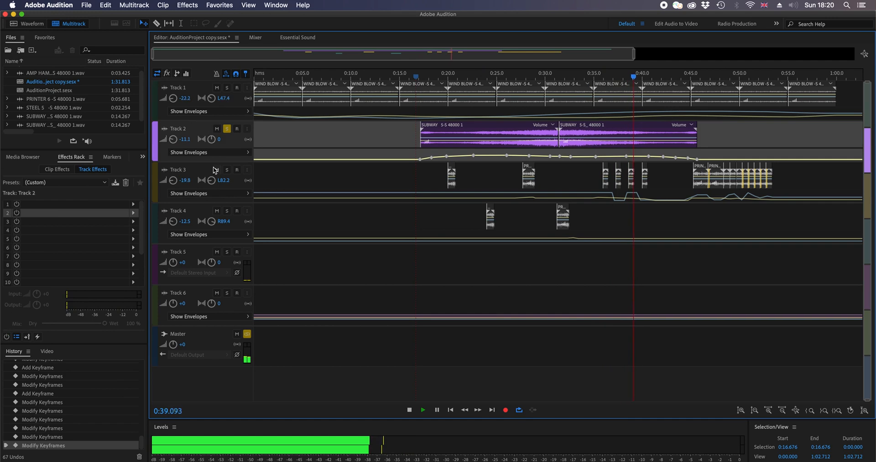
left_click(64, 205)
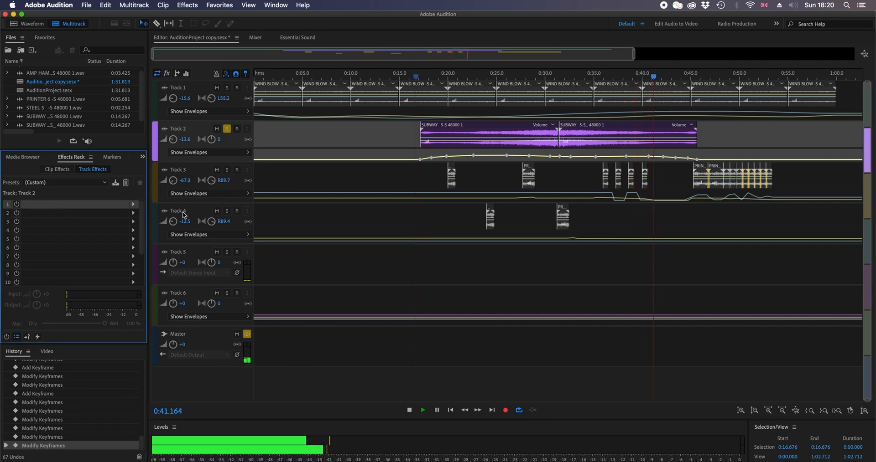
left_click(134, 205)
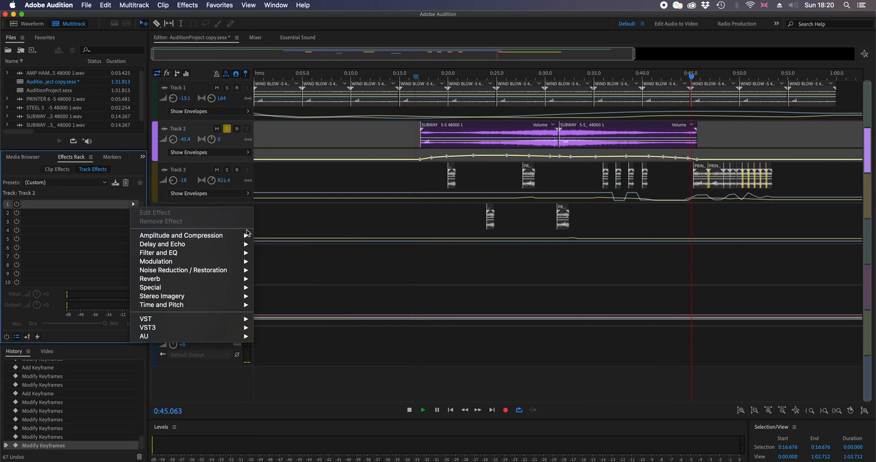
mouse_move(235, 274)
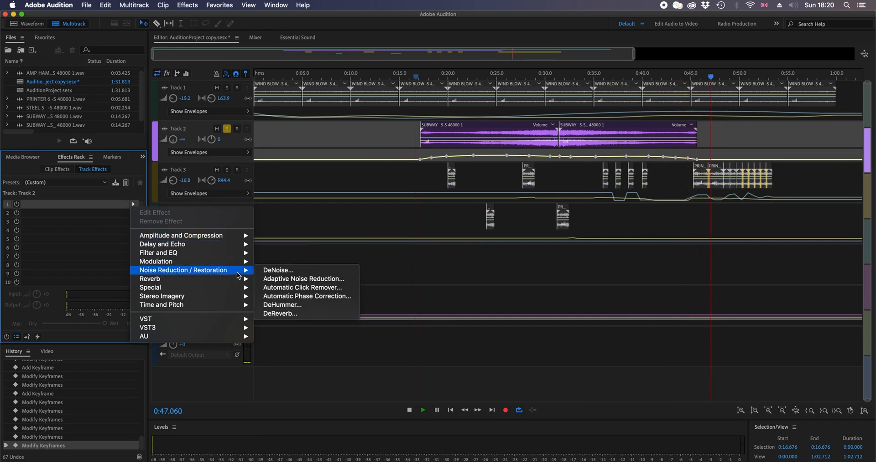
mouse_move(244, 298)
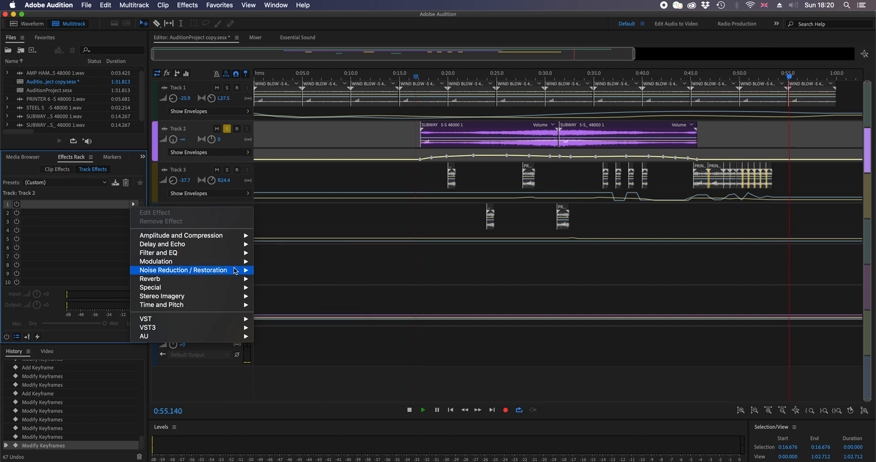
mouse_move(233, 262)
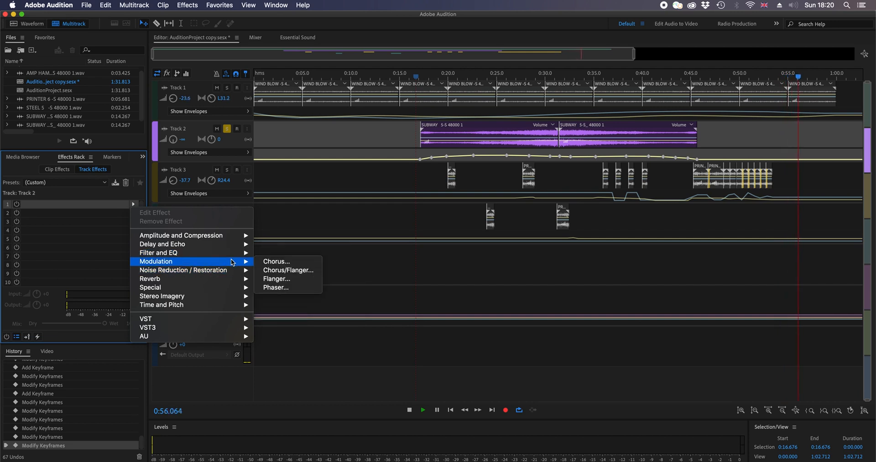
left_click(282, 263)
Stop playback and time-select Track 2's subway clips from 0:17.164 to 0:45.257, undoing the accidental keyframe.
left_click(420, 78)
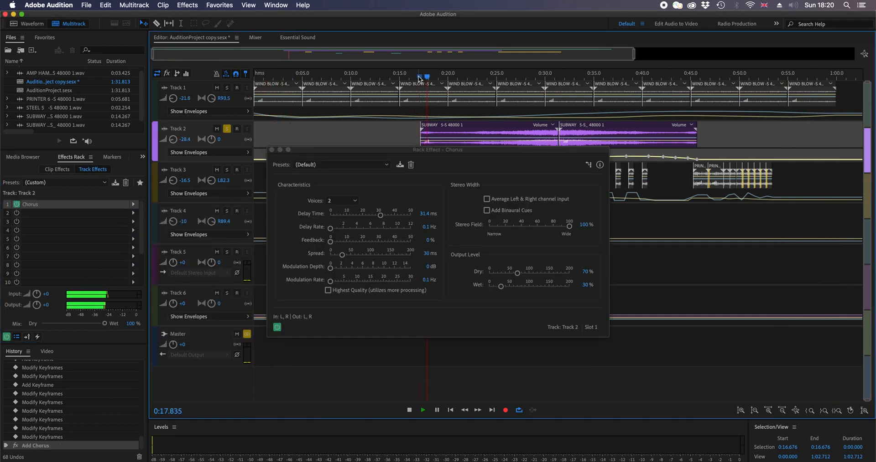
key("space")
left_click_drag(340, 154, 396, 237)
left_click(169, 24)
left_click(180, 23)
left_click_drag(417, 129, 692, 141)
left_click(692, 143)
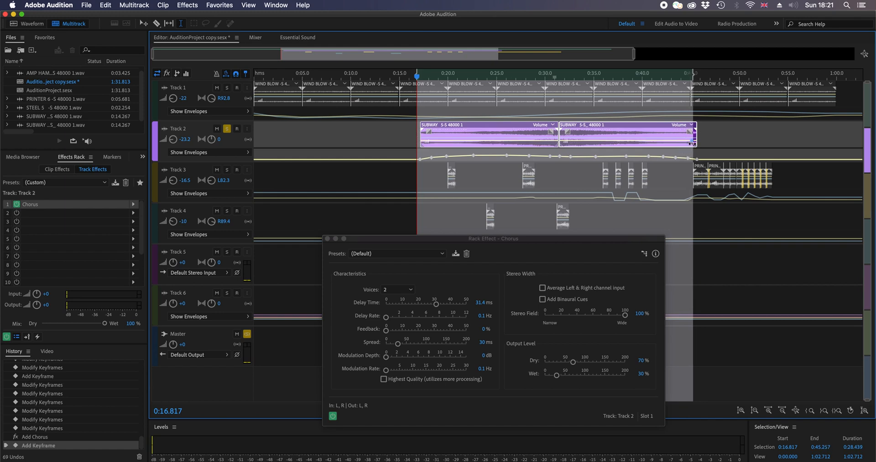
key("super+z")
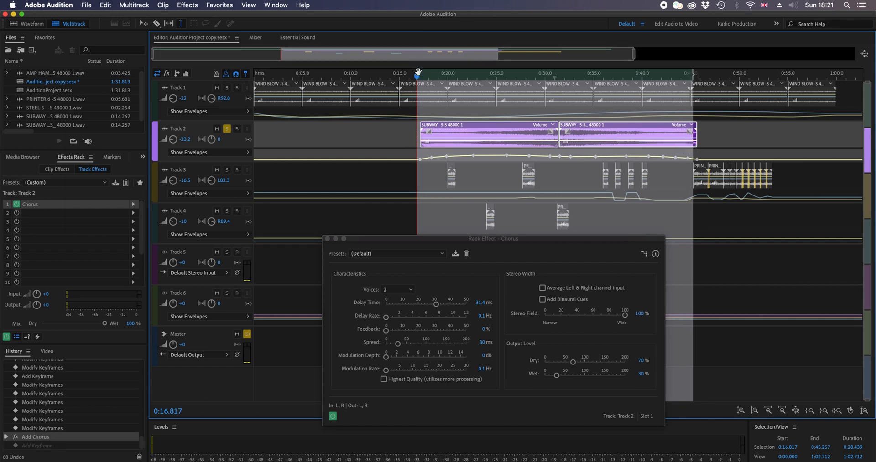
left_click_drag(417, 73, 421, 73)
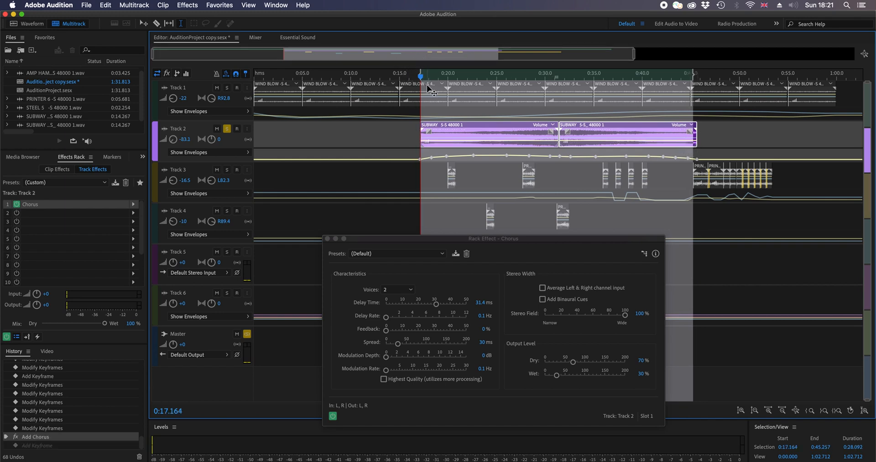
Play the selected range and audition the Chorus presets 10 Voices and 5 Voices.
key("space")
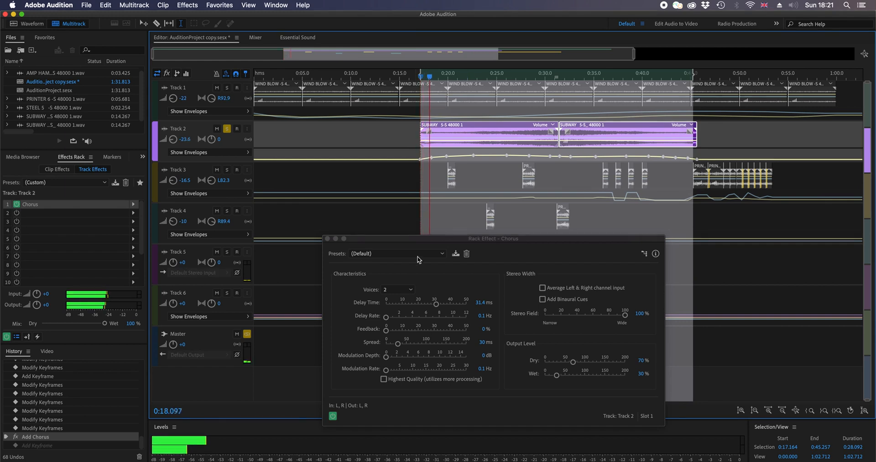
left_click_drag(444, 238, 565, 154)
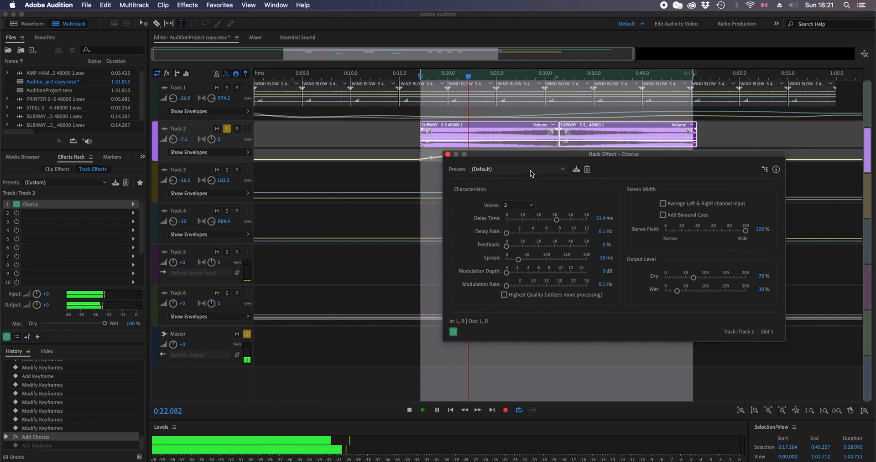
left_click(529, 173)
left_click(520, 190)
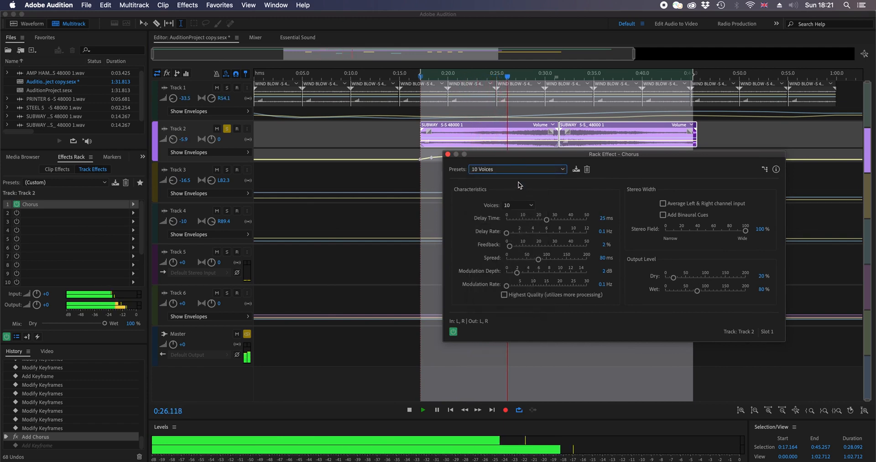
left_click(517, 171)
left_click(521, 196)
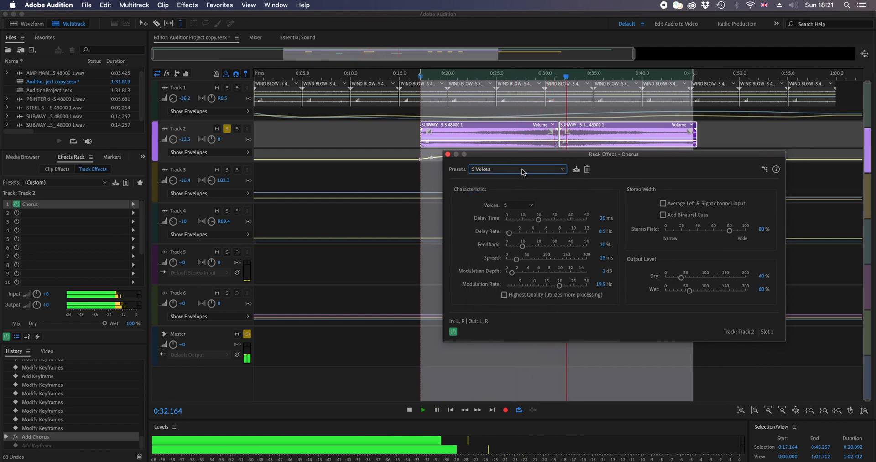
Audition the Acoustic Duet and Bass Chorus presets on the subway sound and stop playback.
left_click(523, 172)
left_click(525, 206)
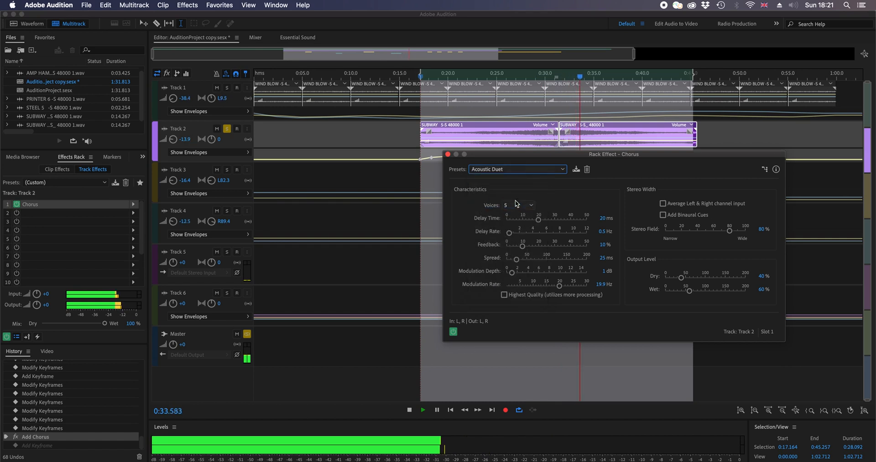
left_click(523, 171)
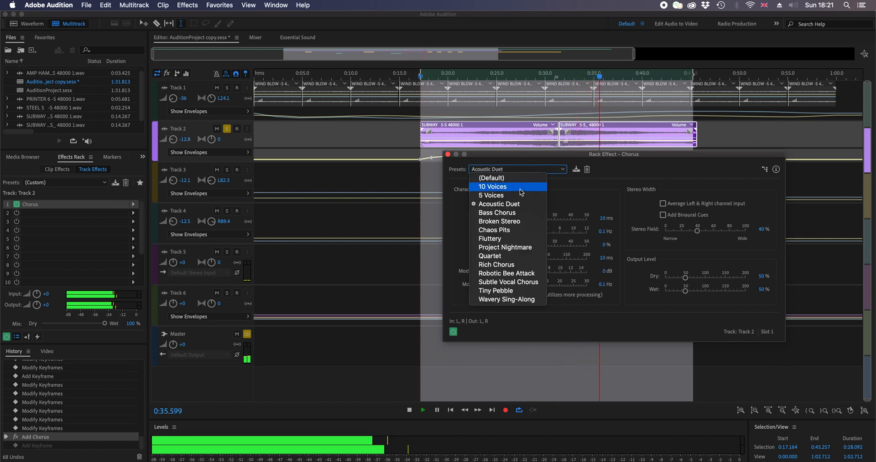
left_click(520, 213)
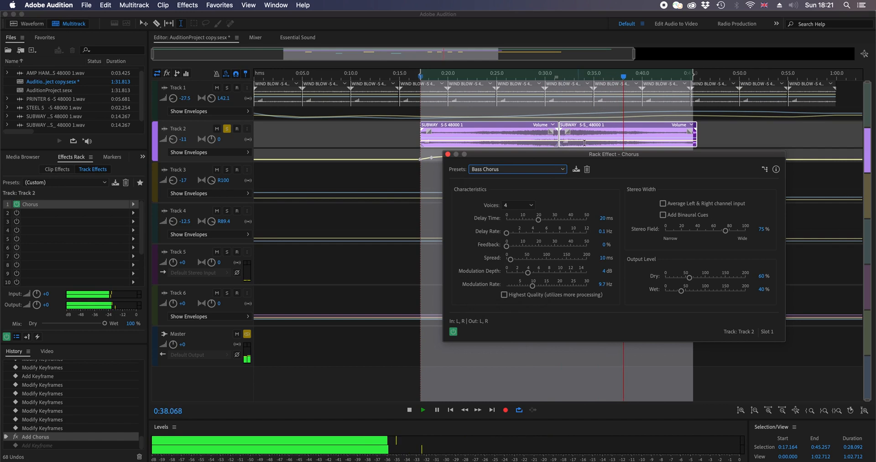
left_click(512, 171)
left_click(576, 67)
left_click(605, 35)
key("space")
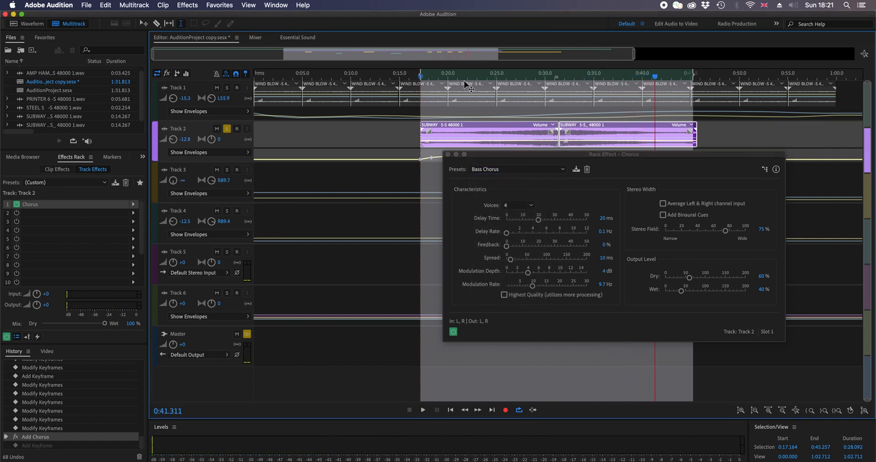
Shorten the time selection to 0:25.789–0:38.607 and start playback of that section.
left_click_drag(420, 74, 498, 74)
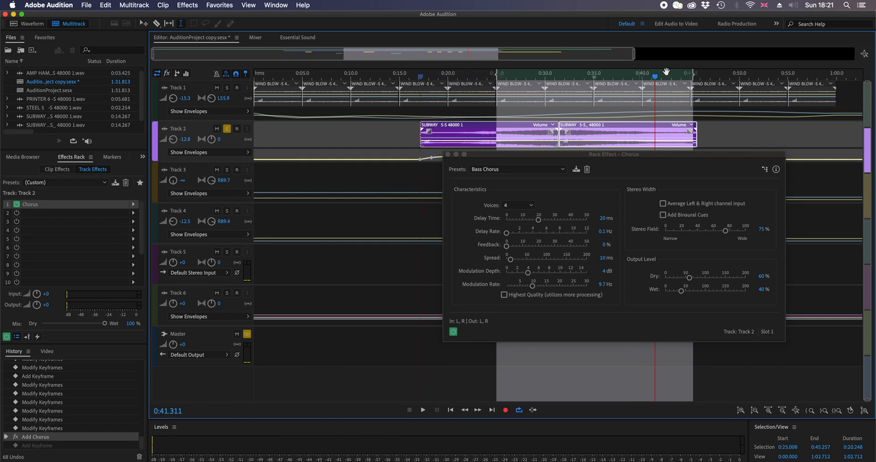
left_click_drag(694, 73, 627, 71)
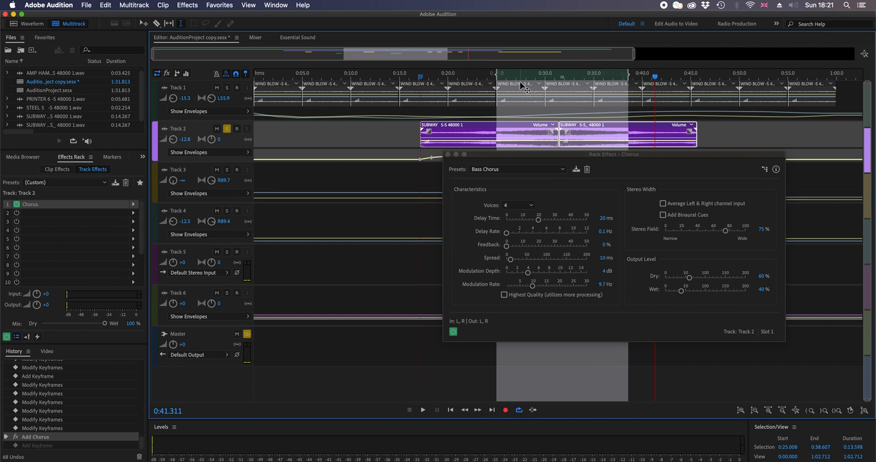
left_click_drag(497, 73, 504, 73)
key("space")
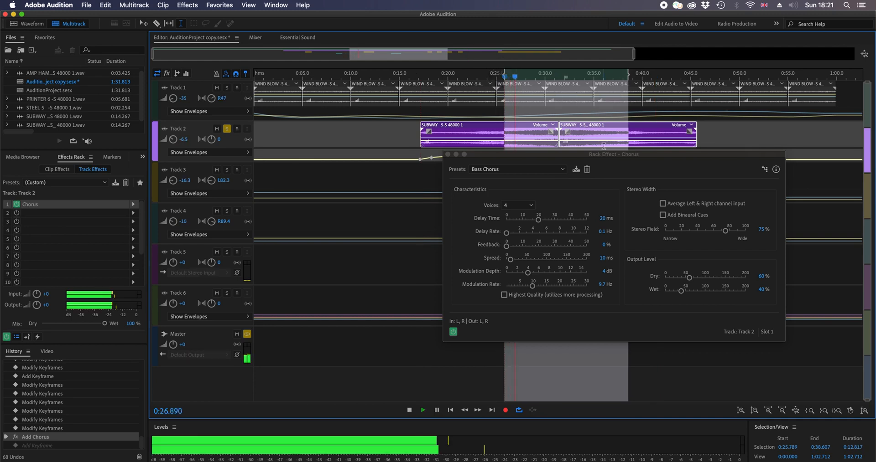
Audition the Broken Stereo and Chaos Pits presets of the Chorus effect during playback.
left_click(516, 169)
left_click(512, 221)
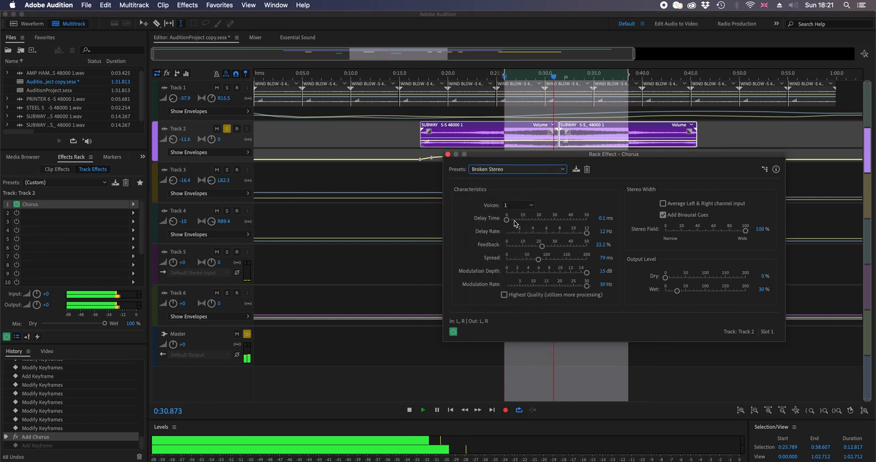
left_click(516, 169)
key("Down")
key("Down")
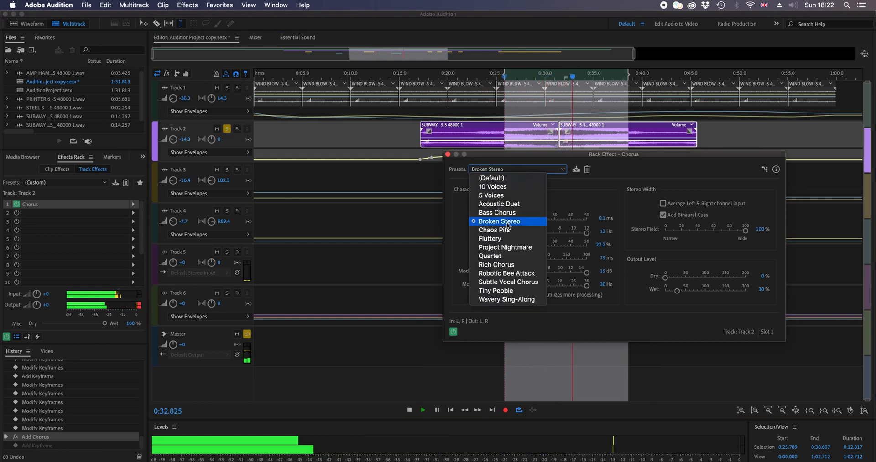
key("Return")
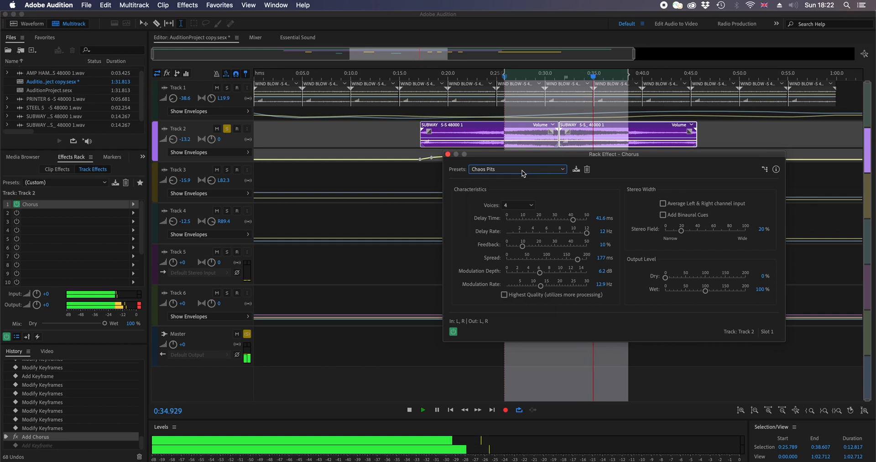
Audition the Fluttery, Project Nightmare and Quartet presets of the Chorus effect.
left_click(525, 172)
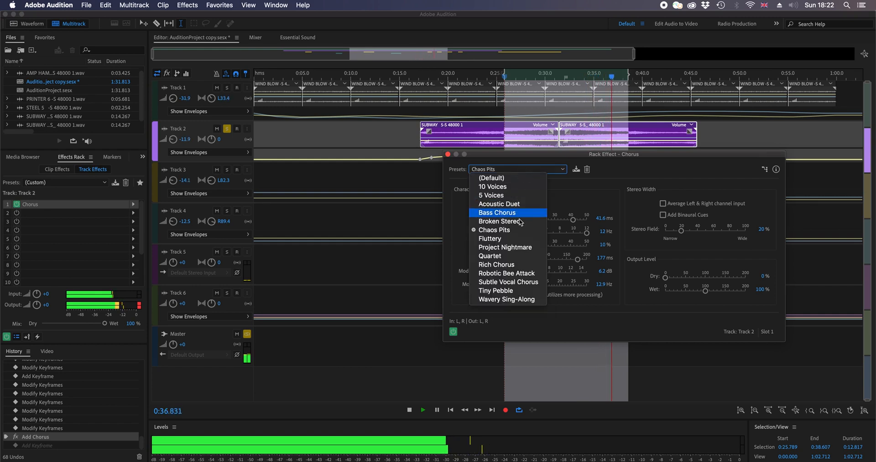
left_click(515, 240)
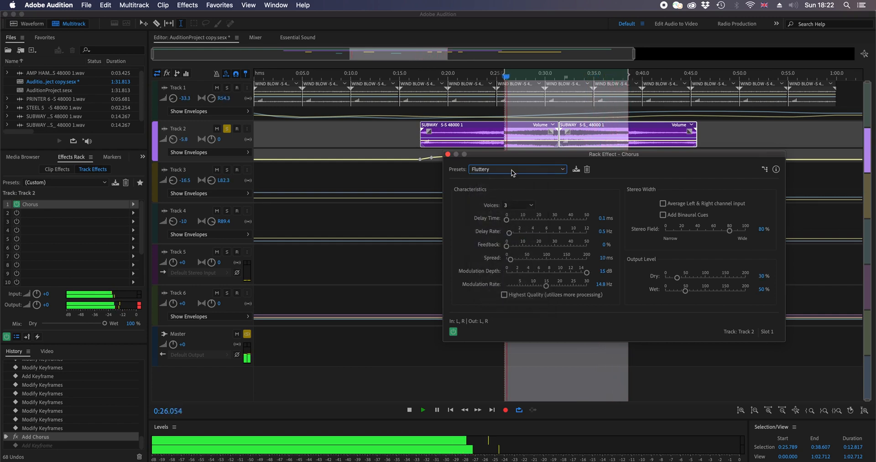
left_click(523, 171)
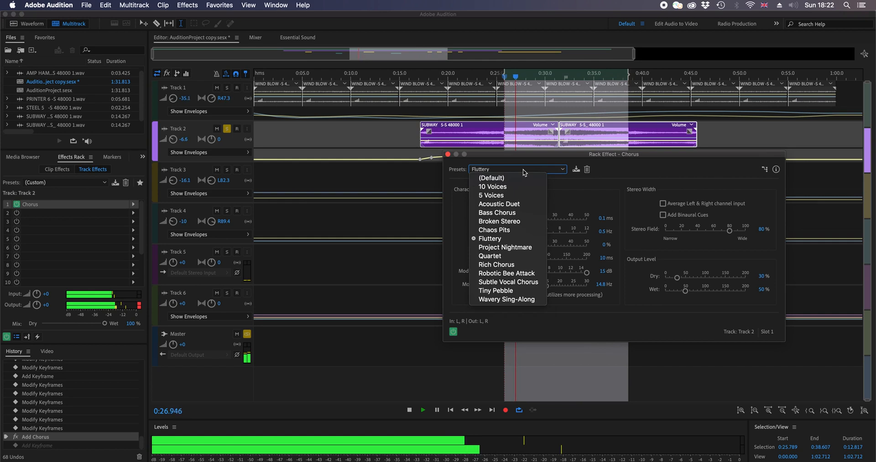
left_click(525, 247)
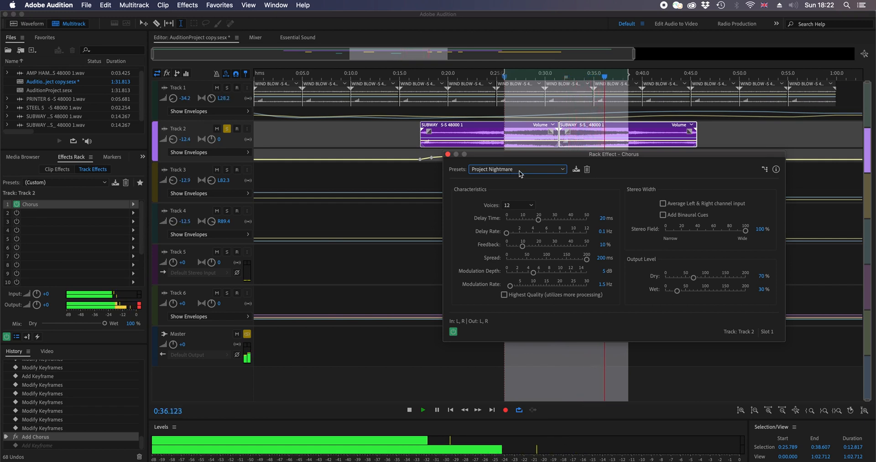
left_click(516, 172)
left_click(501, 256)
Audition the Robotic Bee Attack and Subtle Vocal Chorus presets, settle on Wavery Sing-Along and stop playback.
left_click(510, 172)
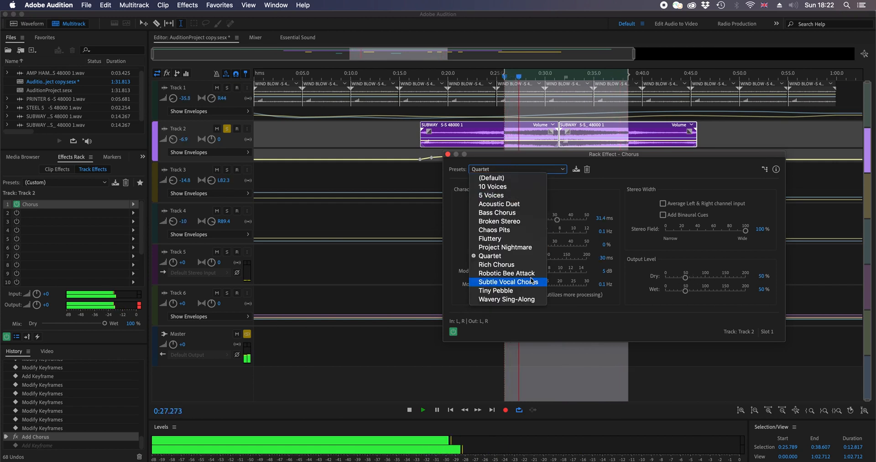
left_click(518, 273)
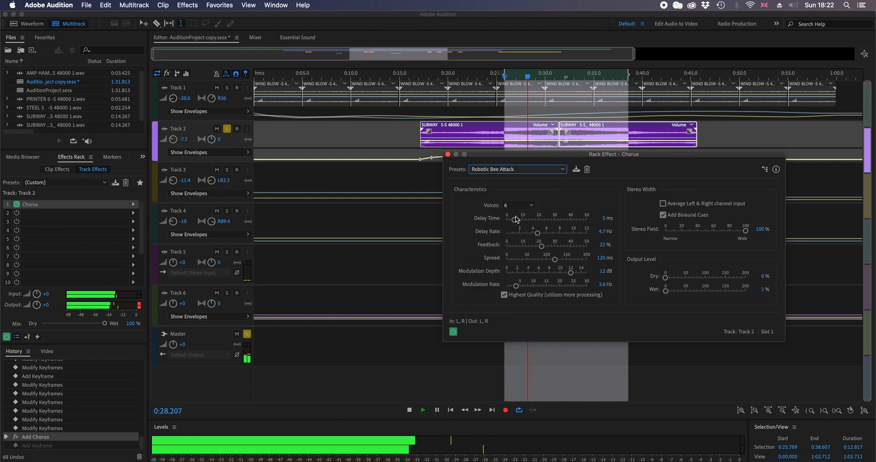
left_click(516, 172)
left_click(506, 282)
left_click(508, 173)
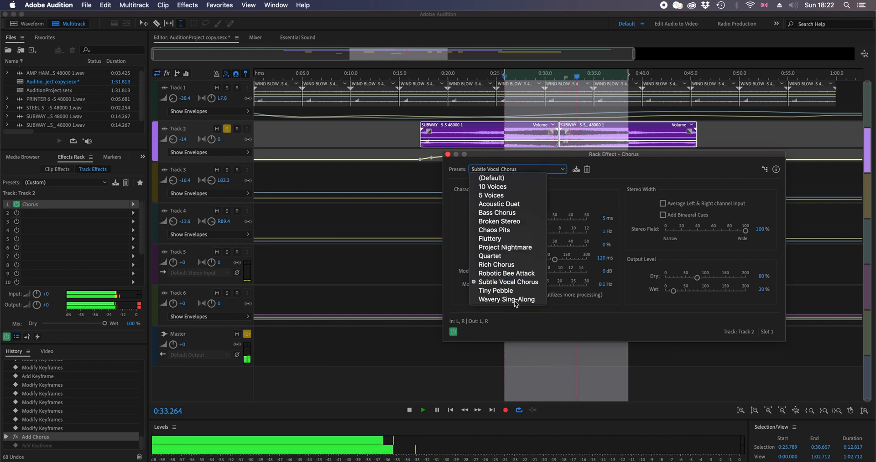
left_click(511, 354)
key("space")
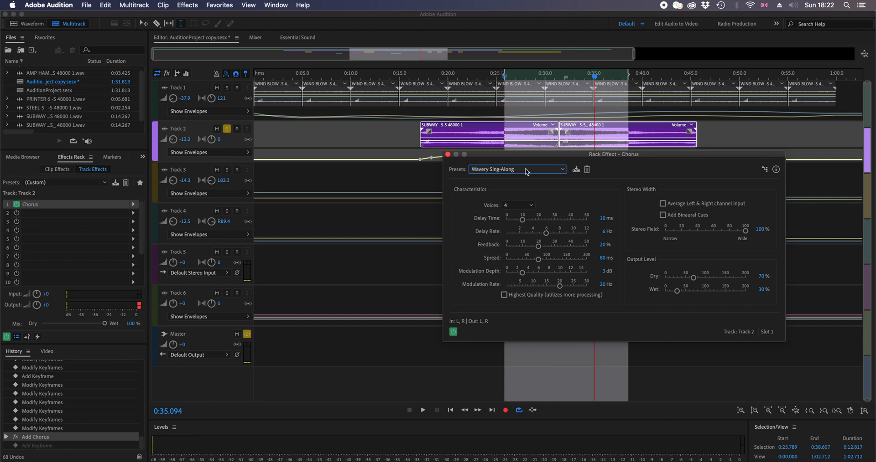
Set the Chorus delay time to 9.8 ms, delay rate to 5 Hz and spread to 184.3 ms, and vary the feedback.
left_click_drag(521, 221, 519, 228)
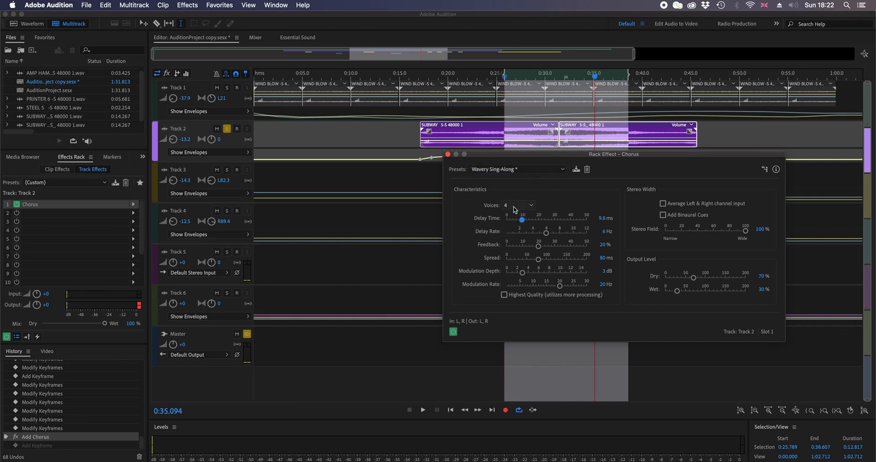
left_click_drag(546, 233, 540, 234)
left_click_drag(538, 260, 555, 247)
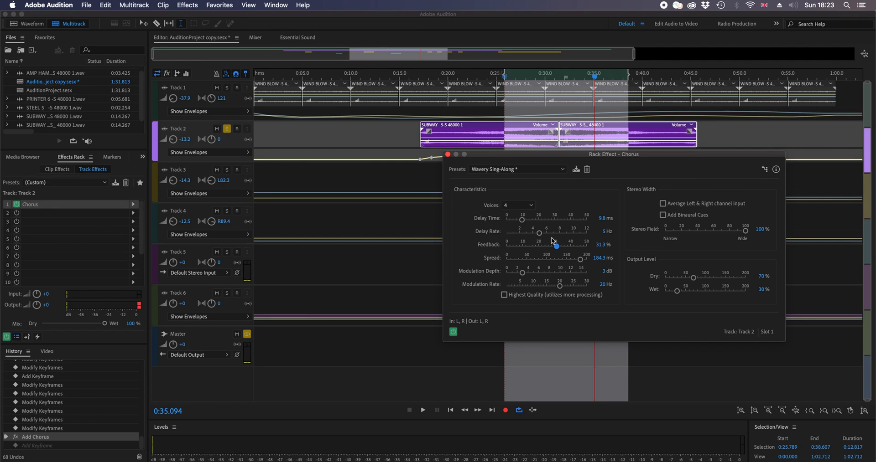
left_click_drag(558, 247, 536, 252)
Try out different stereo field, dry and wet output level settings in the Chorus effect.
mouse_move(746, 231)
left_mouse_down()
mouse_move(676, 234)
mouse_move(769, 232)
mouse_move(756, 235)
left_mouse_up()
left_click_drag(693, 280, 769, 279)
left_click_drag(677, 292, 615, 285)
left_click(706, 278)
left_click_drag(665, 294, 620, 280)
left_click_drag(667, 279, 694, 293)
Keep the Rich Chorus preset and set its wet output level to 100% during playback.
left_click(521, 172)
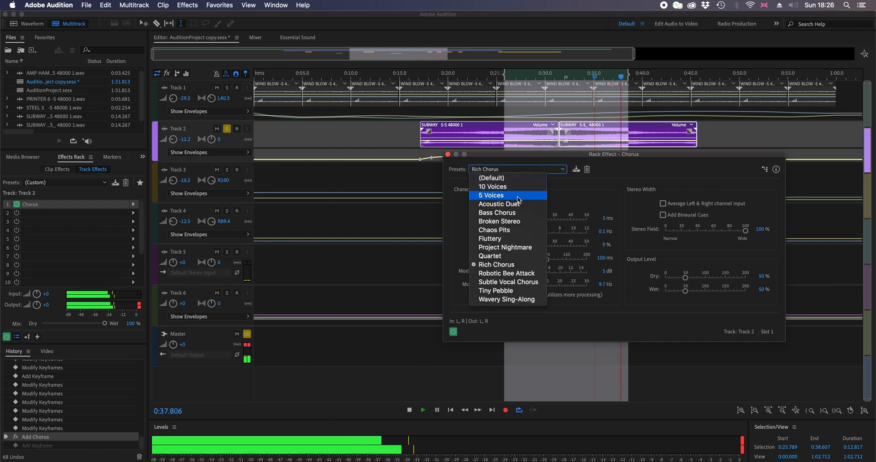
left_click(572, 202)
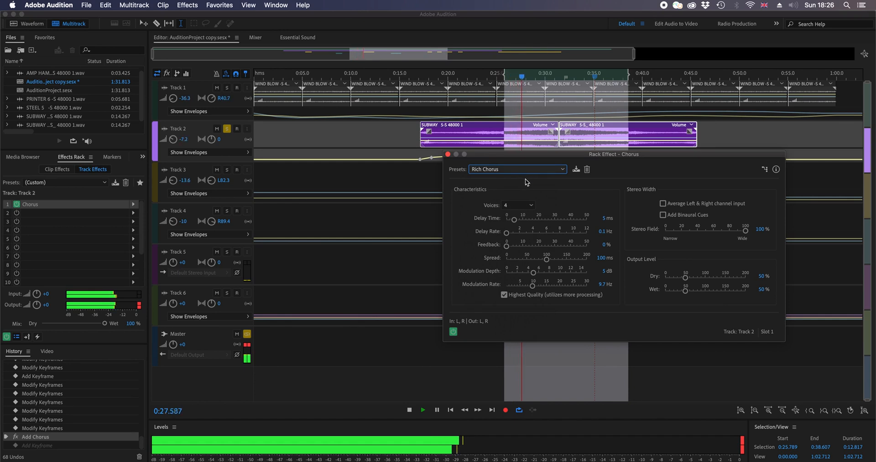
left_click_drag(685, 291, 706, 294)
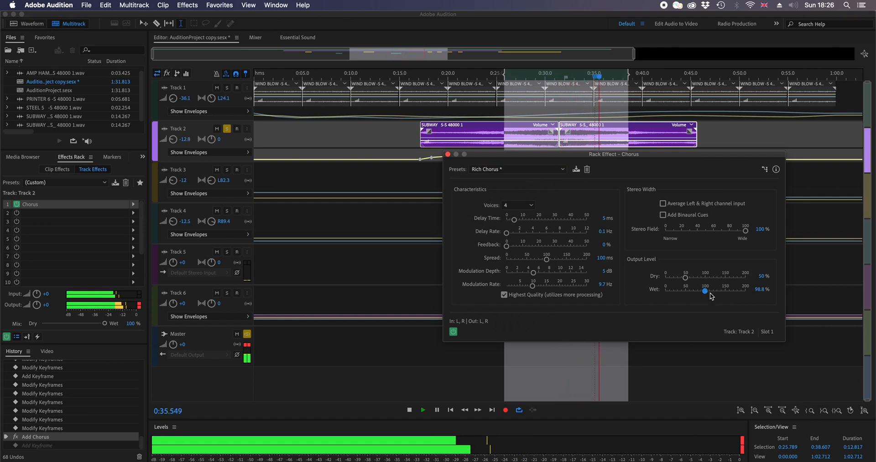
left_click(762, 291)
type("100")
key("Return")
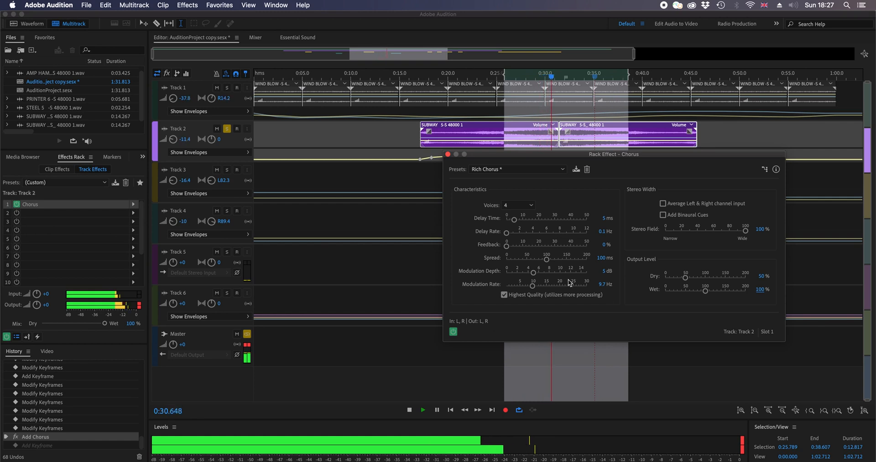
Reset the rack's output clip indicator and listen to the session from 0:16.770, checking Track 2's effect levels.
left_click(140, 306)
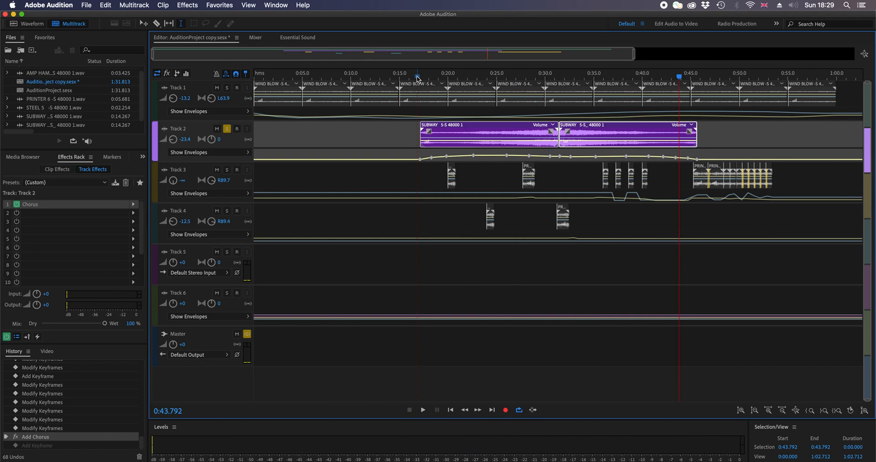
left_click(417, 77)
key("space")
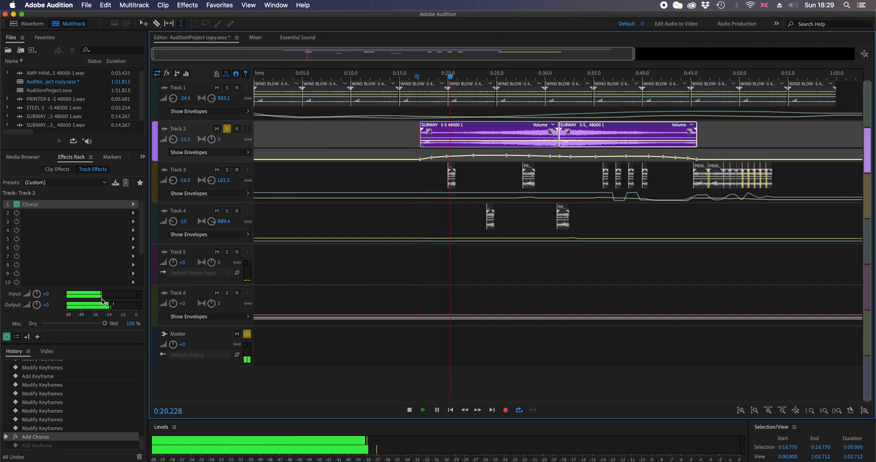
key("space")
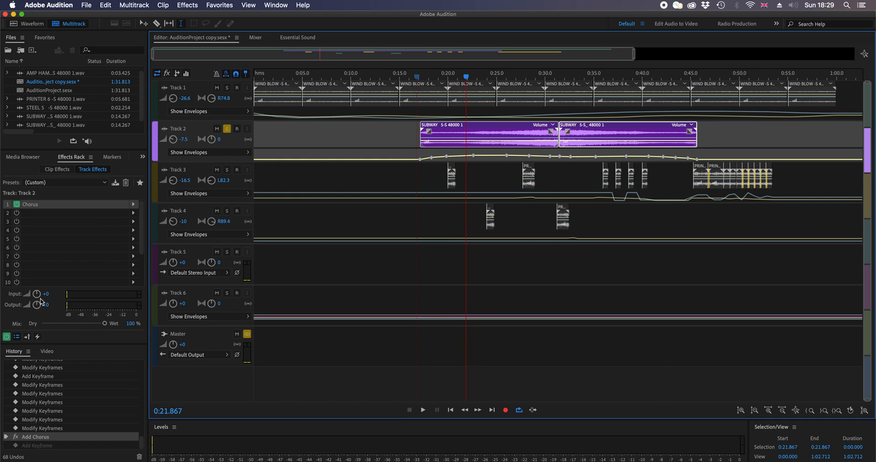
Replace the Chorus effect in Track 2's first rack slot with the Flanger modulation effect.
left_click(133, 204)
mouse_move(242, 262)
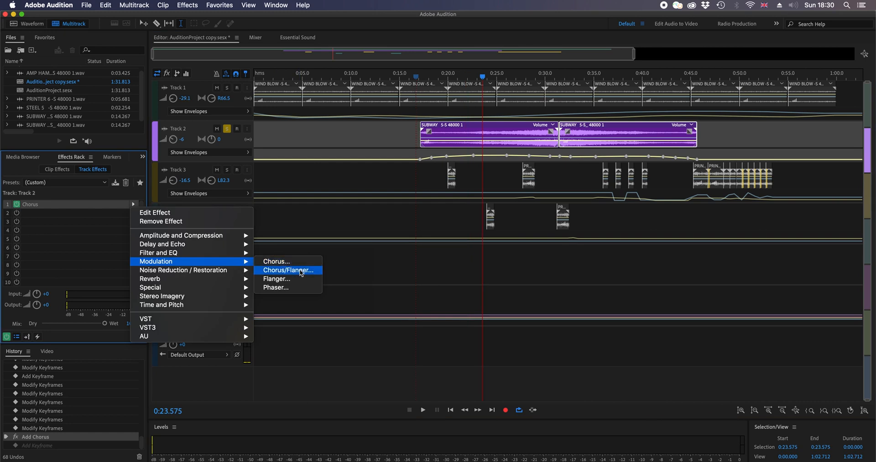
left_click(277, 279)
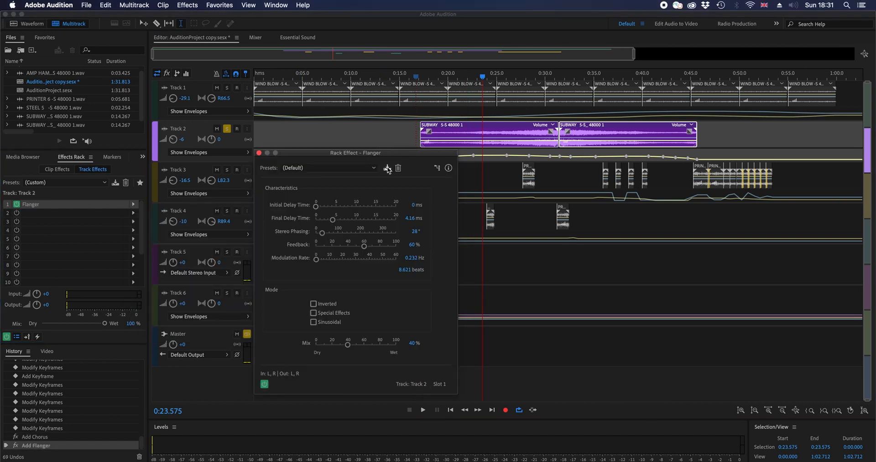
Audition the Aural and Buzzed presets of the Flanger effect during playback.
left_click(365, 171)
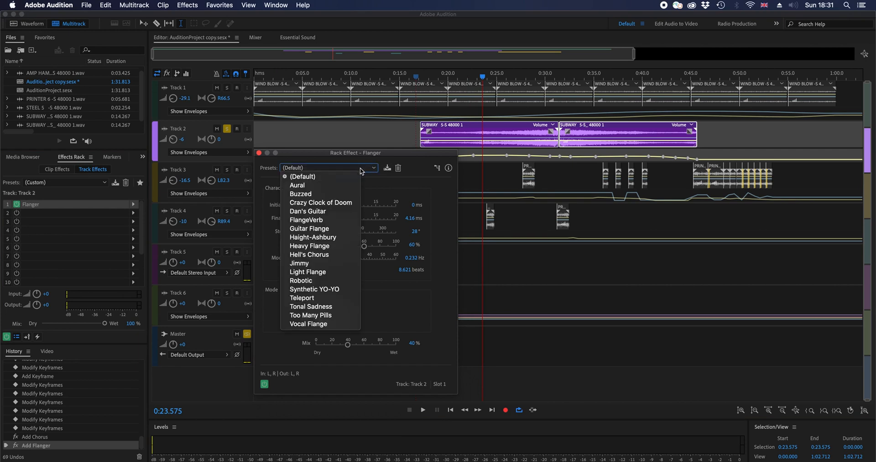
left_click(343, 188)
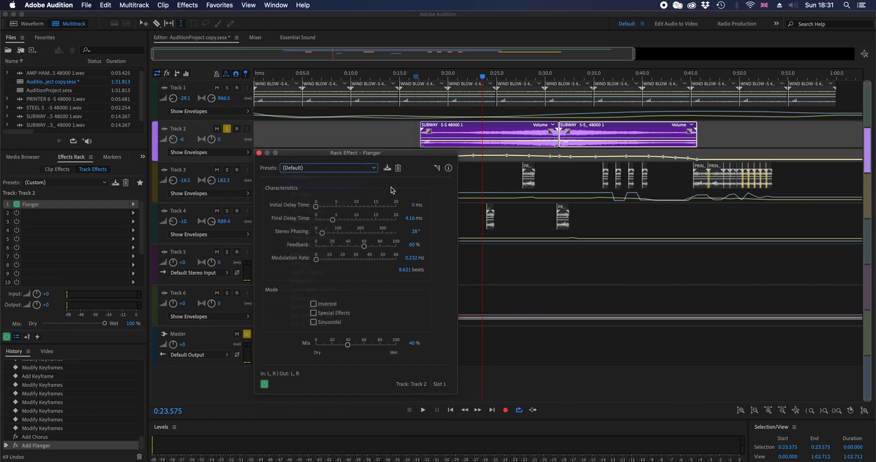
key("space")
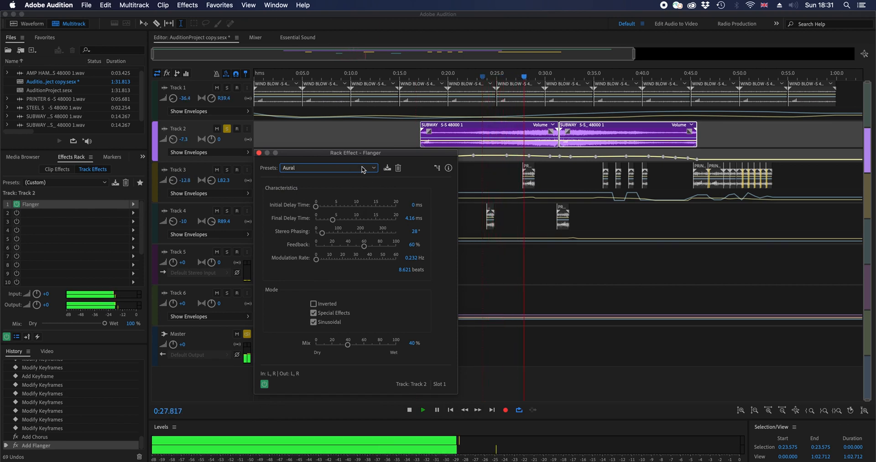
left_click(360, 168)
left_click(349, 195)
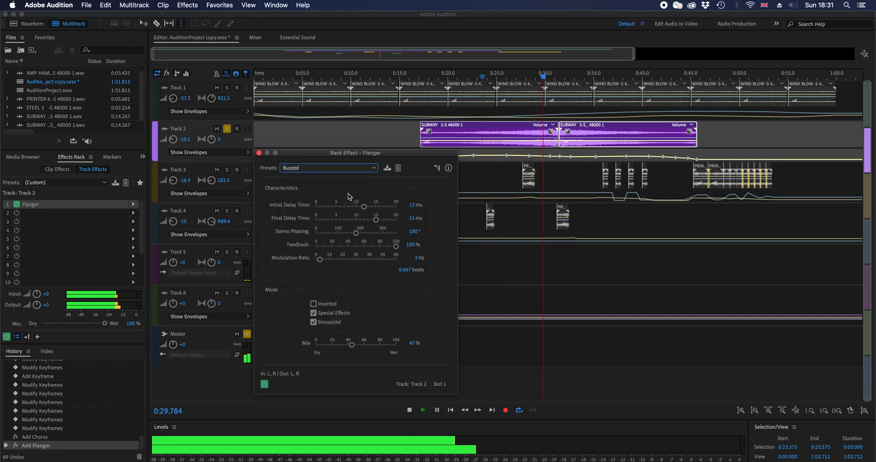
Audition the Flanger's Crazy Clock of Doom, Dan's Guitar and FlangeVerb presets and stop playback.
left_click(353, 170)
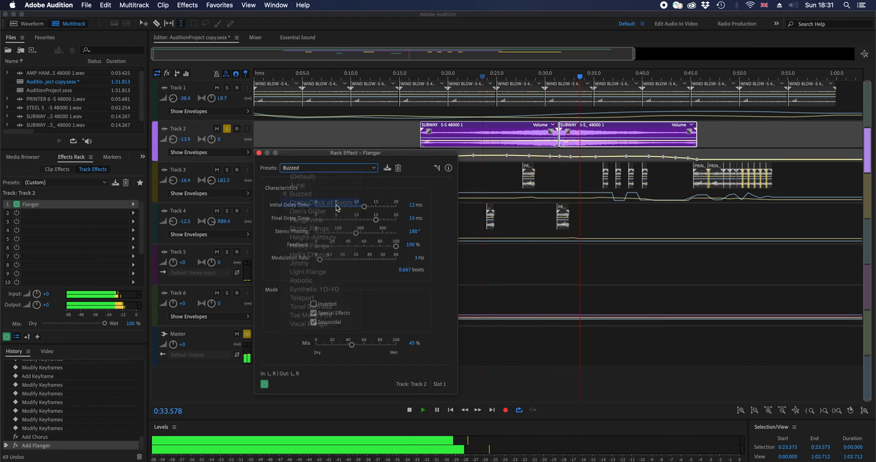
left_click(337, 203)
left_click(347, 168)
left_click(345, 213)
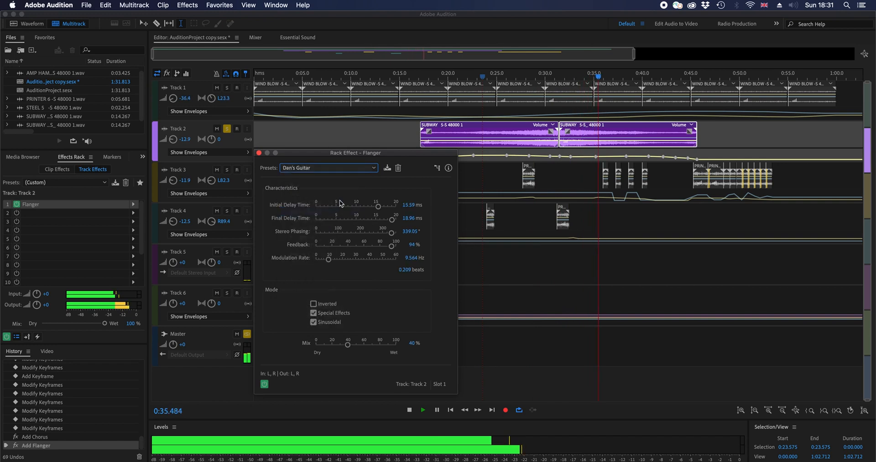
left_click(355, 168)
left_click(342, 223)
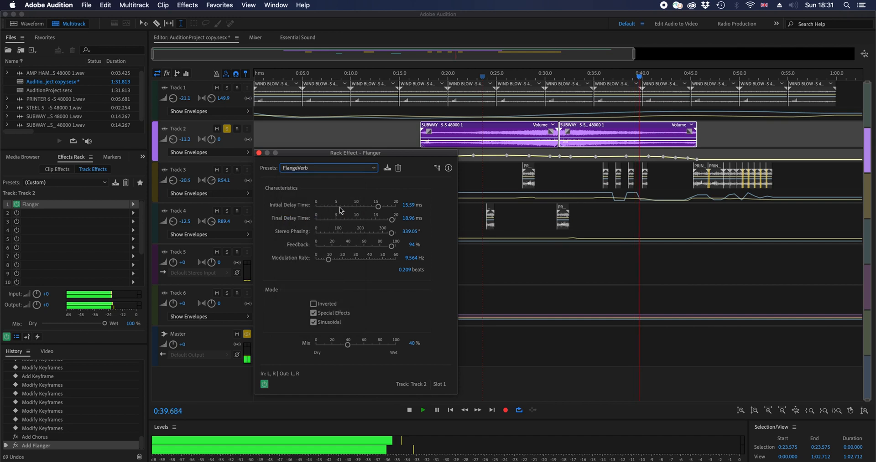
key("space")
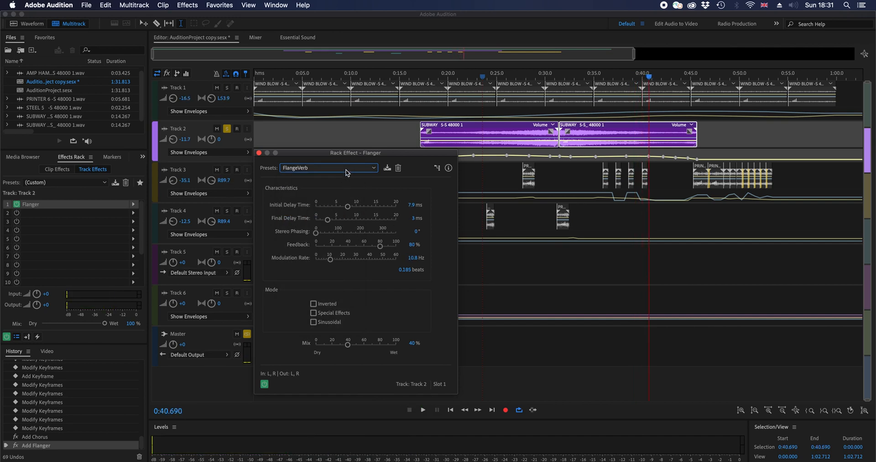
Audition the Robotic preset of the Flanger effect on Track 2.
left_click(347, 169)
left_click(352, 261)
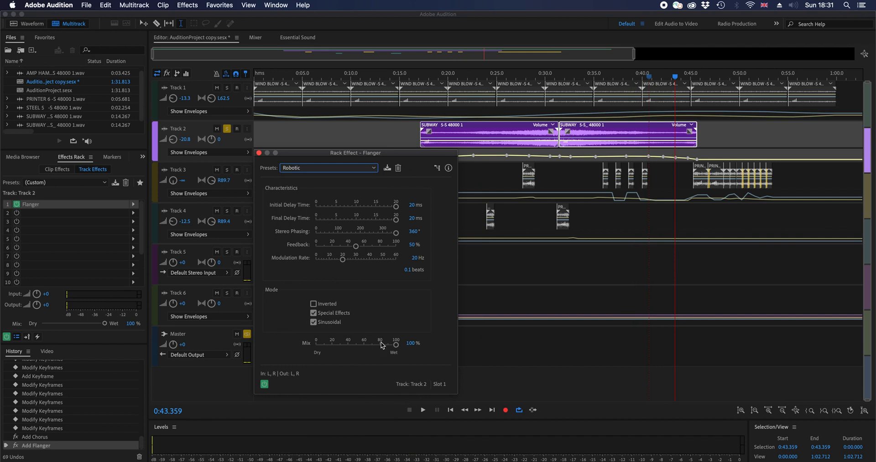
key("space")
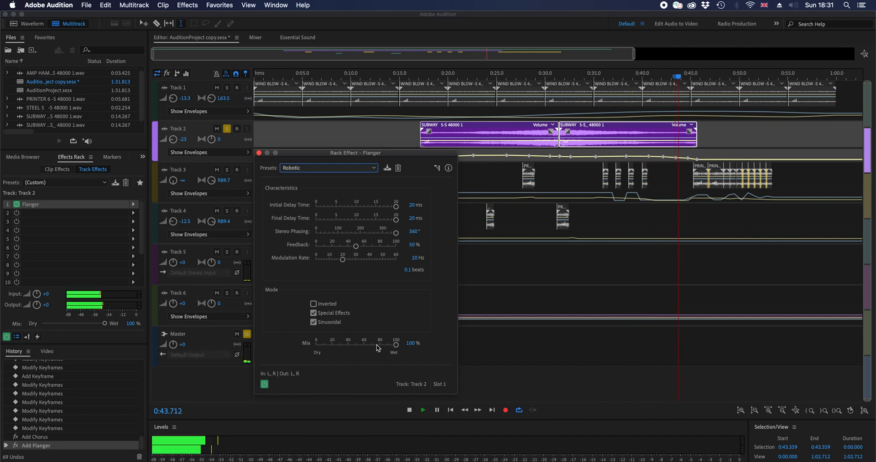
left_click(334, 169)
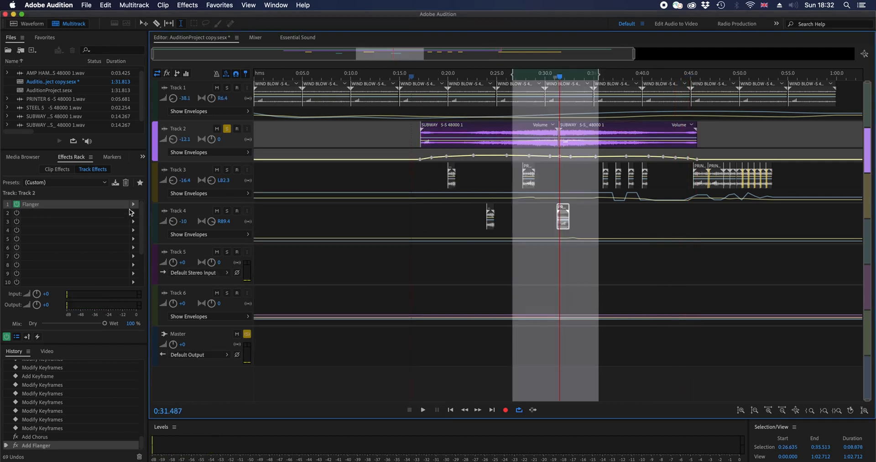
Replace the Flanger in Track 2's first rack slot with the Phaser effect and start playback.
left_click(133, 205)
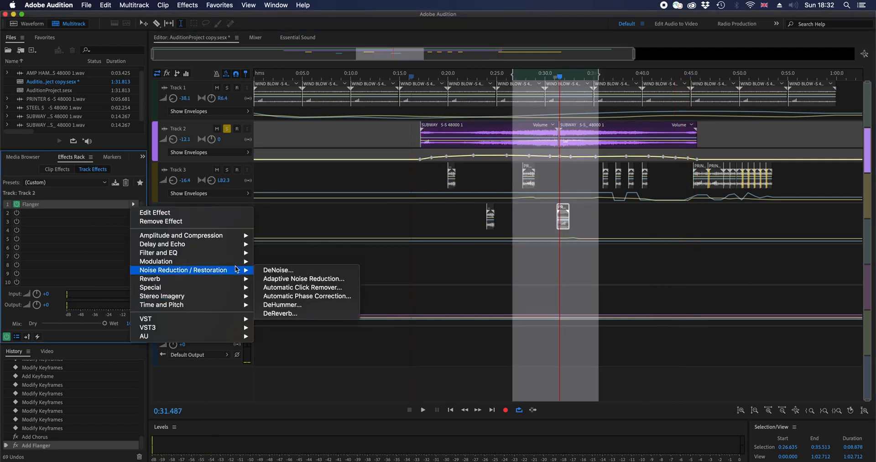
mouse_move(241, 262)
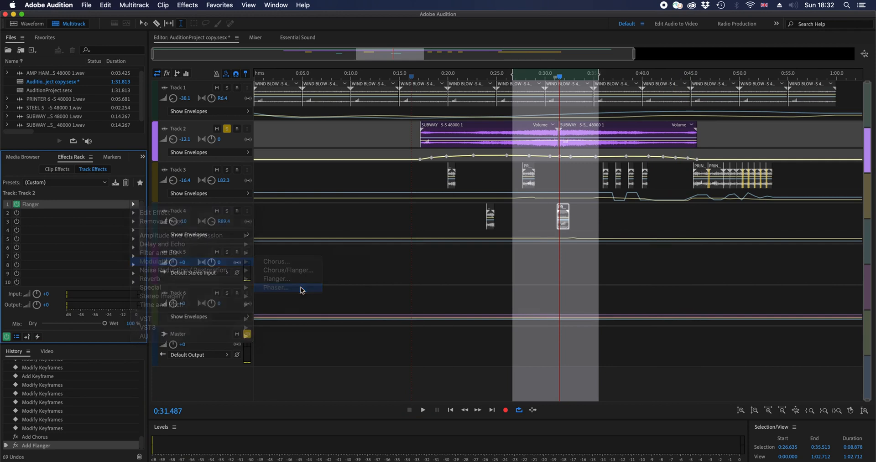
left_click(301, 288)
key("space")
Audition the Phaser's Brainball, Bubble Popper and Cartoon Effect presets and stop playback.
left_click(411, 158)
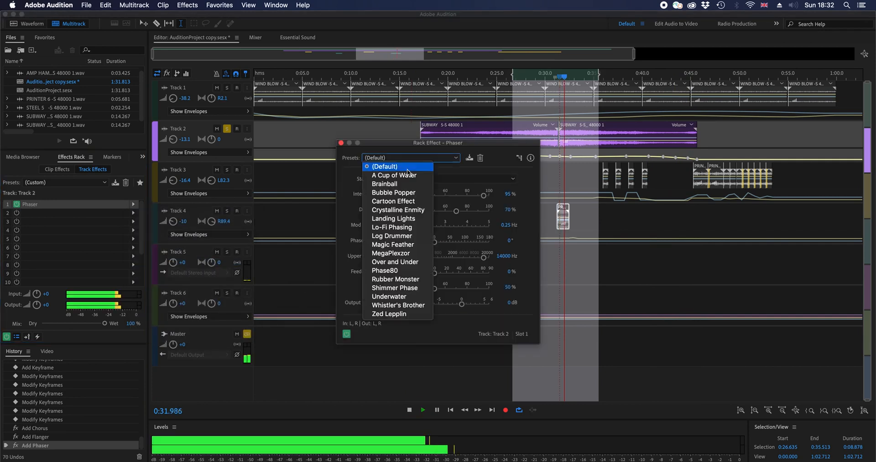
left_click(401, 184)
left_click(411, 158)
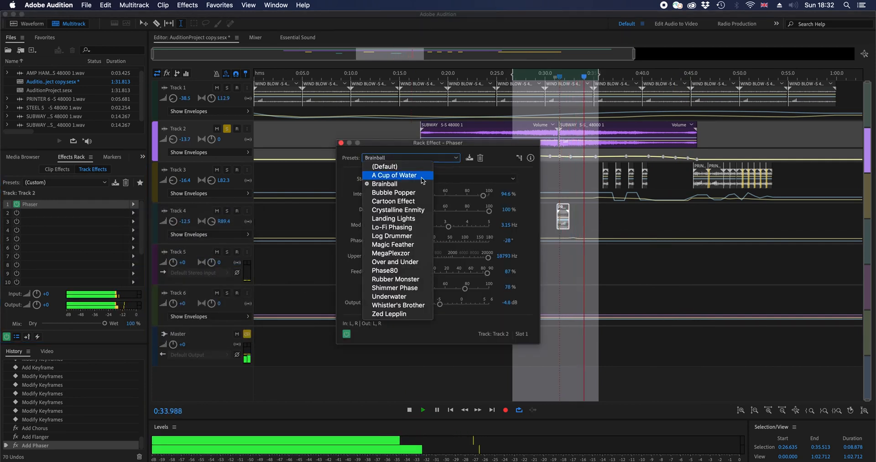
left_click(403, 194)
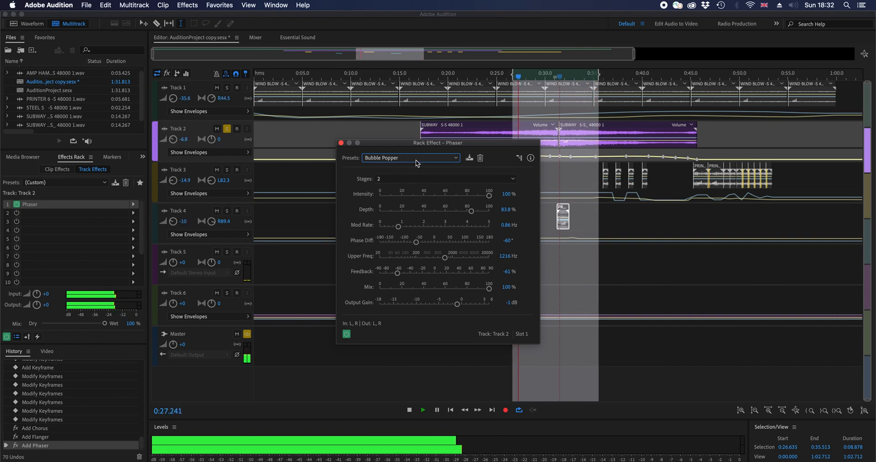
left_click(419, 159)
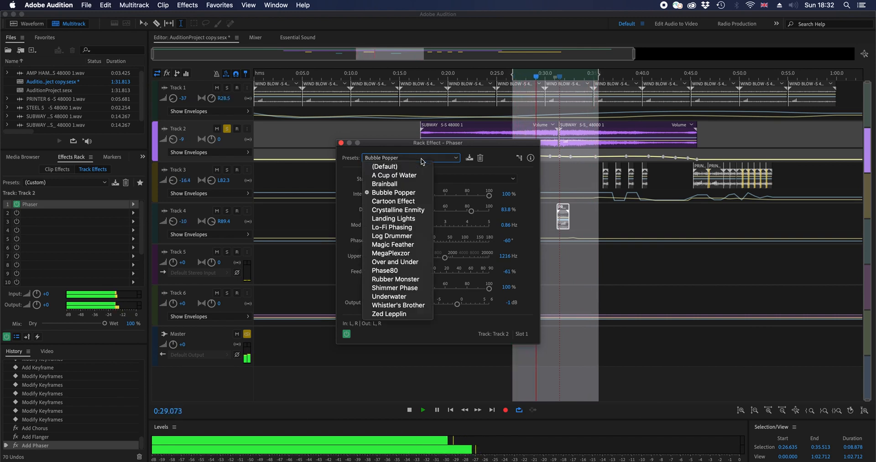
left_click(412, 202)
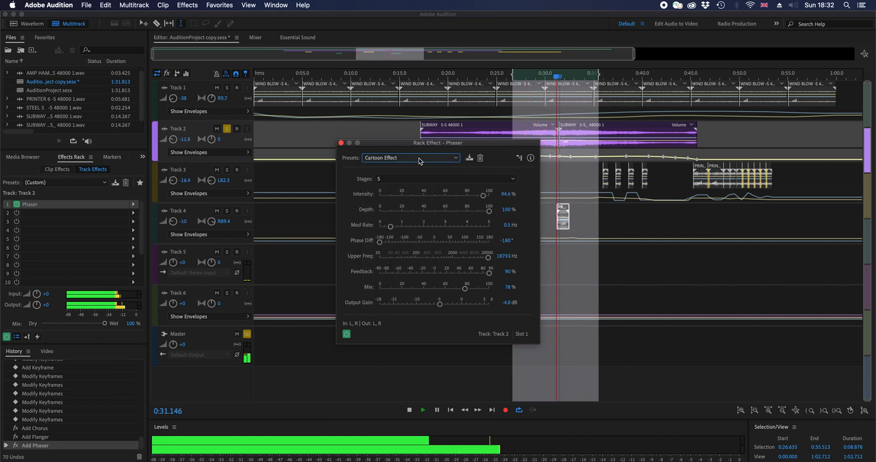
key("space")
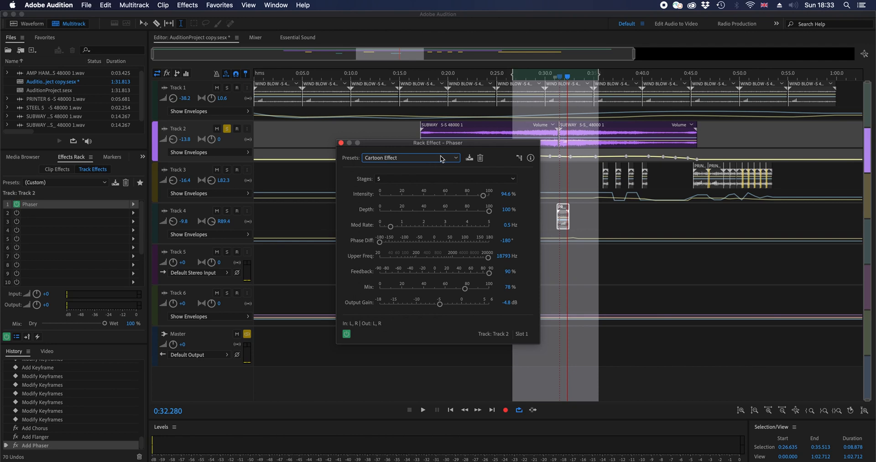
Resume playback and audition the Phaser's Lo-Fi Phasing, Log Drummer and MegaPlexzor presets.
left_click(429, 162)
left_click(411, 201)
key("space")
left_click(405, 159)
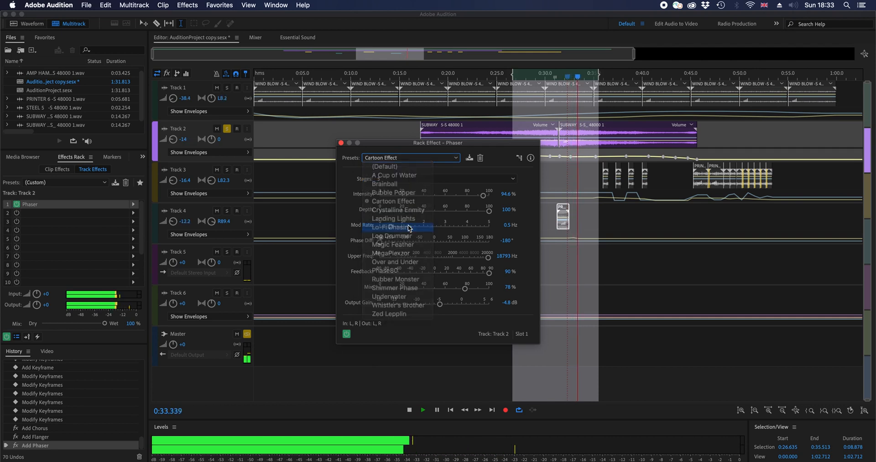
left_click(409, 226)
left_click(405, 159)
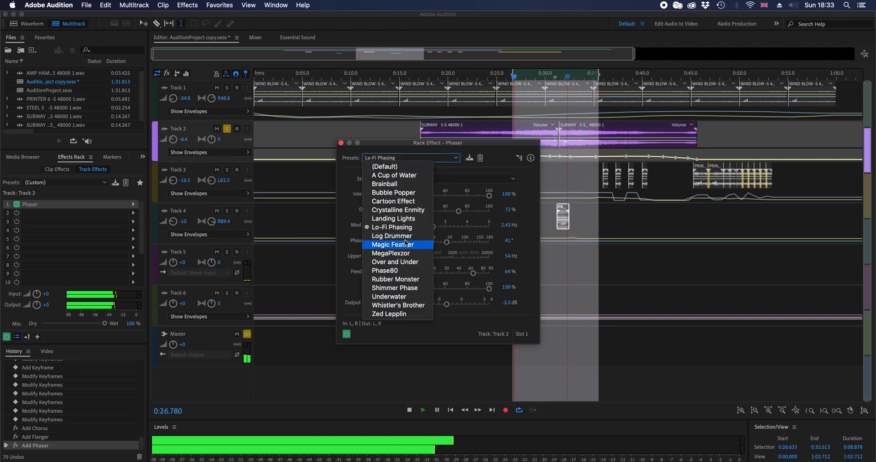
left_click(409, 235)
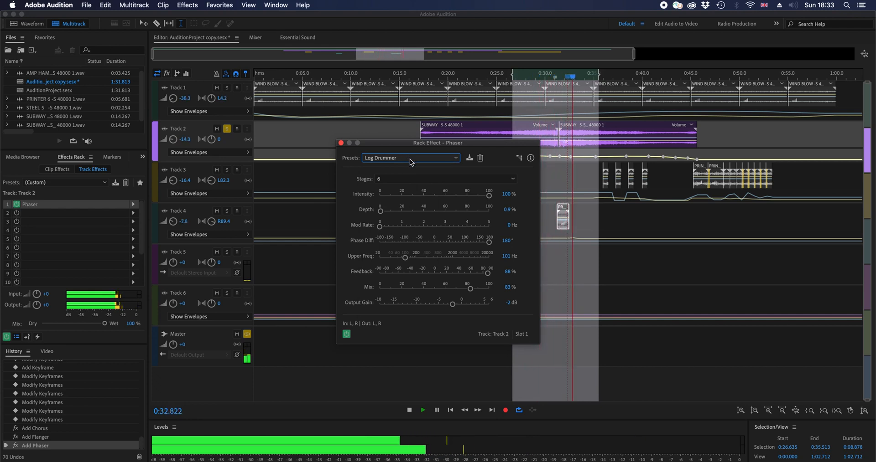
left_click(410, 161)
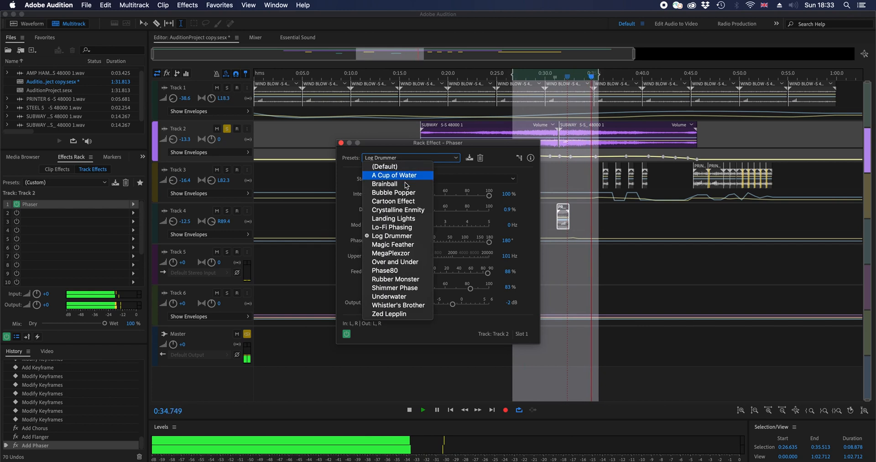
left_click(393, 240)
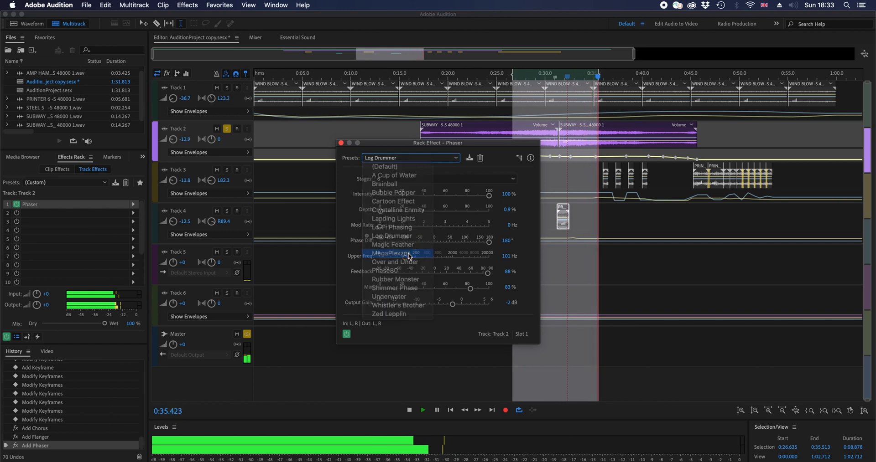
Audition the Phaser's MegaPlexzor preset on Track 2 and stop playback.
left_click(393, 160)
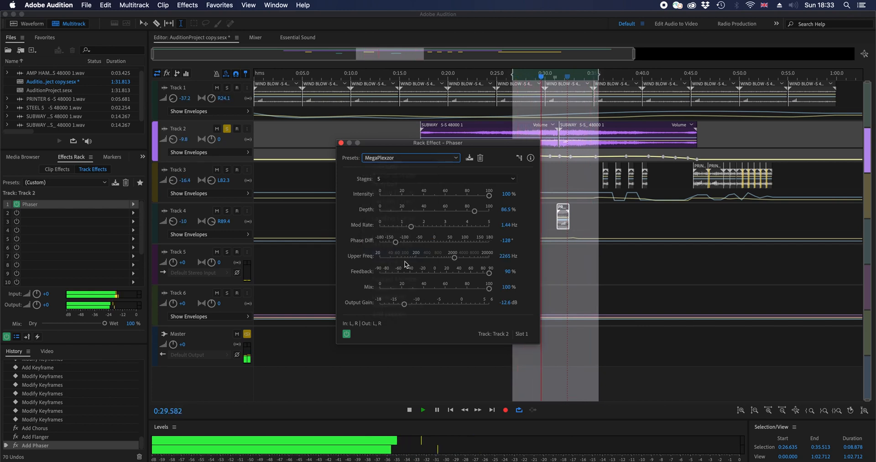
left_click(403, 254)
key("space")
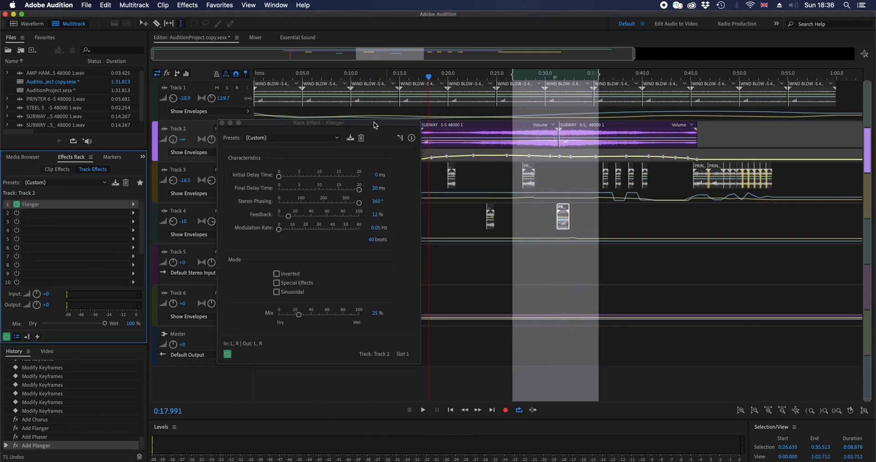
Move the Flanger window clear of the subway clips, keep Final Delay Time at 20 ms, and listen to the effect on Track 2.
left_click_drag(365, 119, 657, 102)
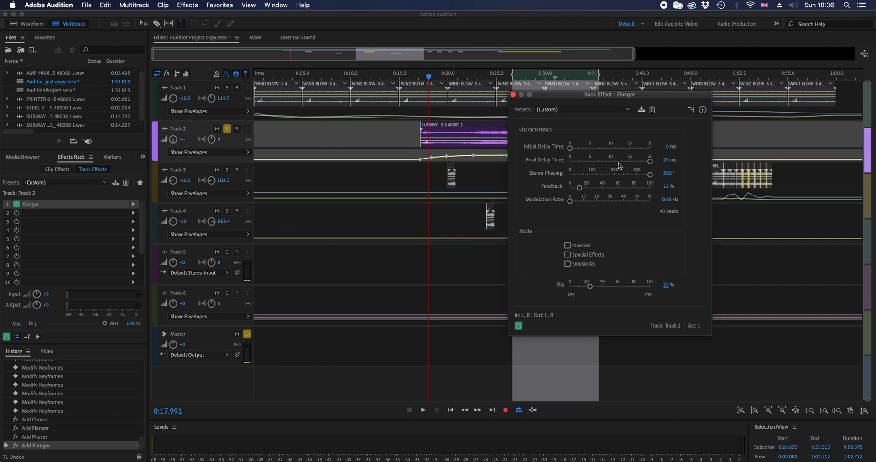
left_click_drag(650, 162, 684, 163)
left_click_drag(559, 94, 633, 142)
key("space")
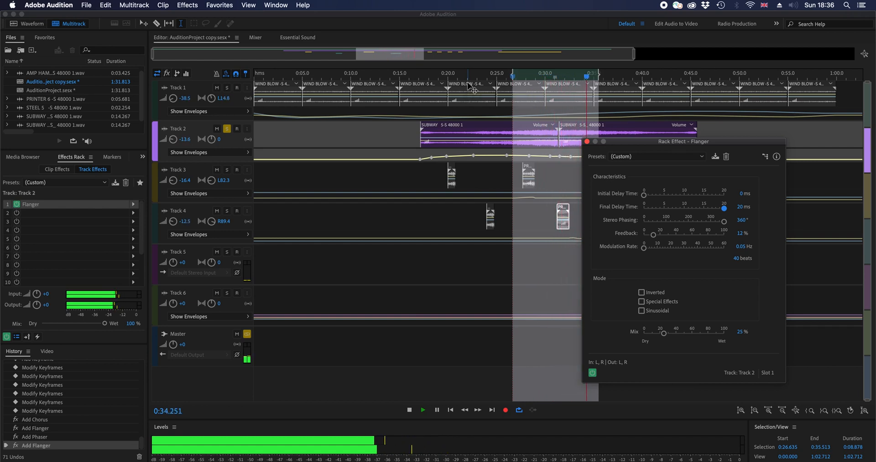
key("space")
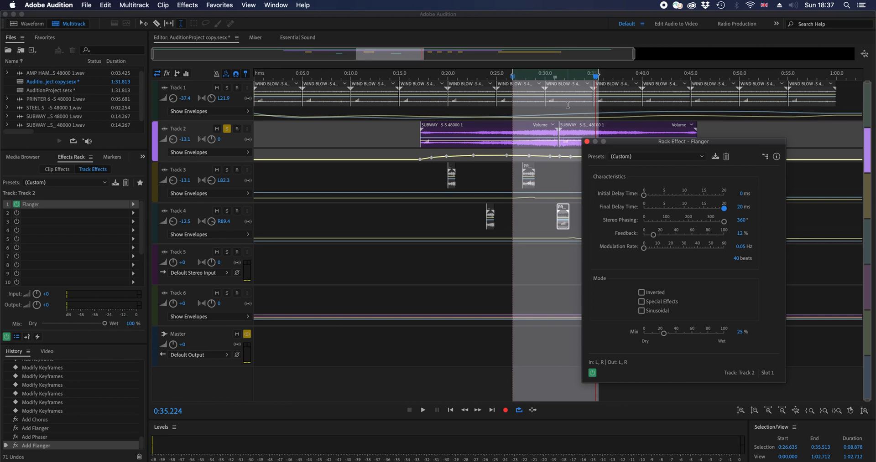
Clear the time selection and solo Track 3 instead of Track 2.
left_click(537, 79)
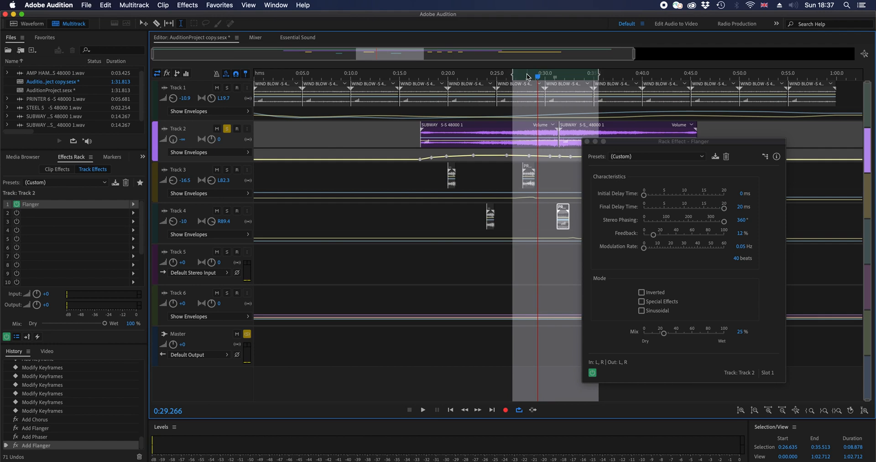
key("g")
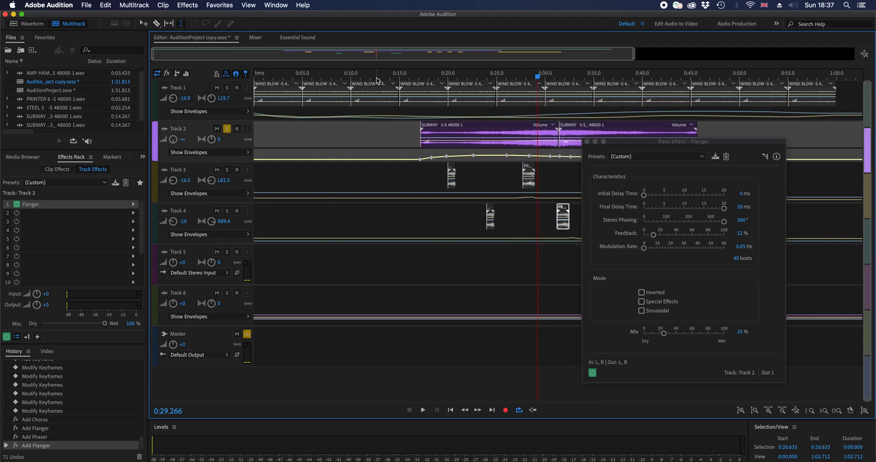
left_click(407, 77)
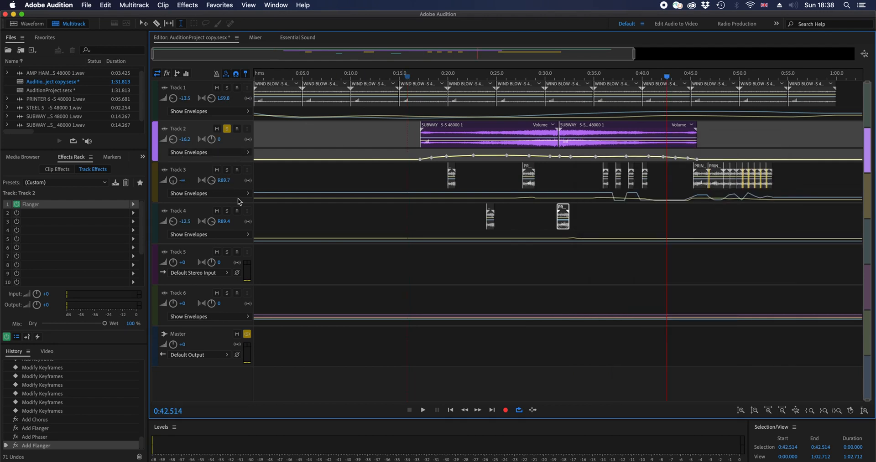
left_click(227, 170)
left_click(227, 129)
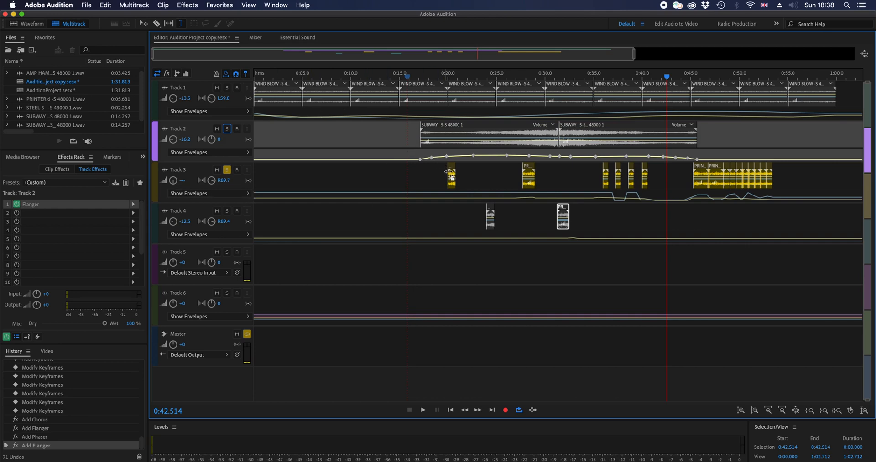
Select the time range from 0:19.463 to 0:22.539 around Track 3's first printer clip.
scroll(444, 169, "up", 5)
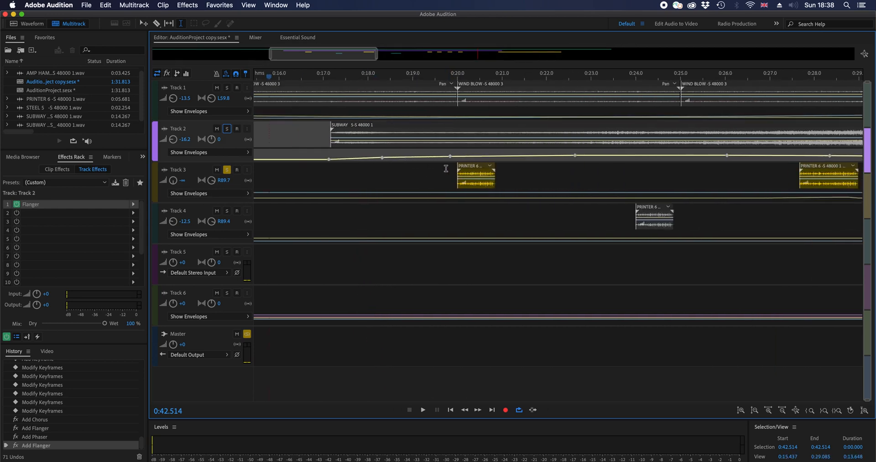
scroll(446, 168, "up", 1)
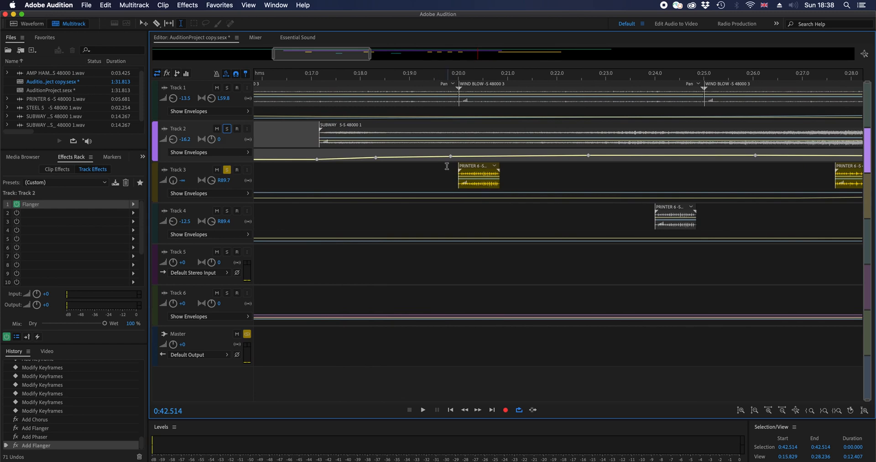
left_click_drag(423, 175, 556, 179)
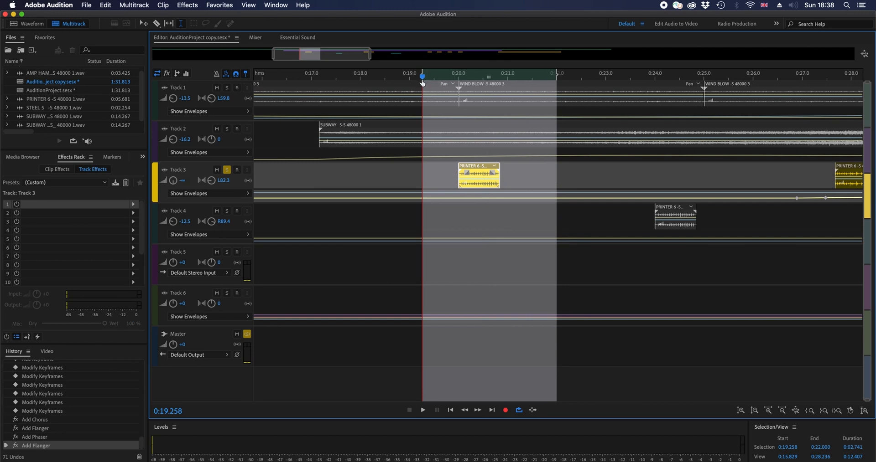
left_click_drag(423, 78, 434, 73)
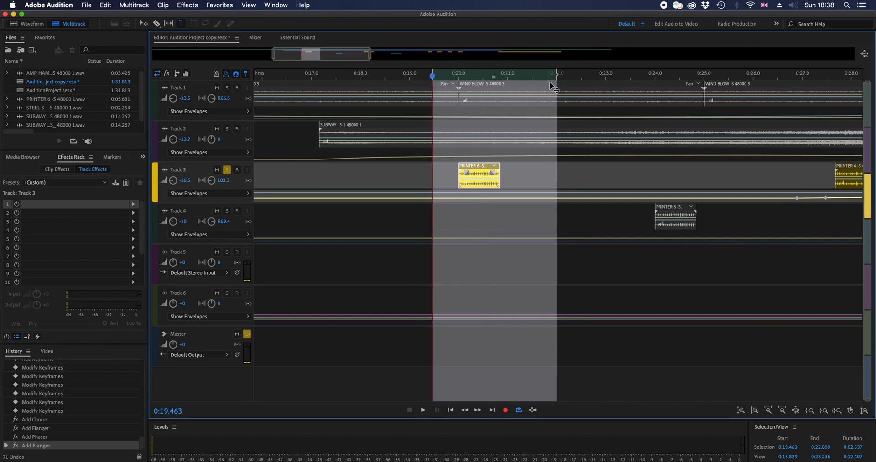
left_click_drag(556, 74, 583, 74)
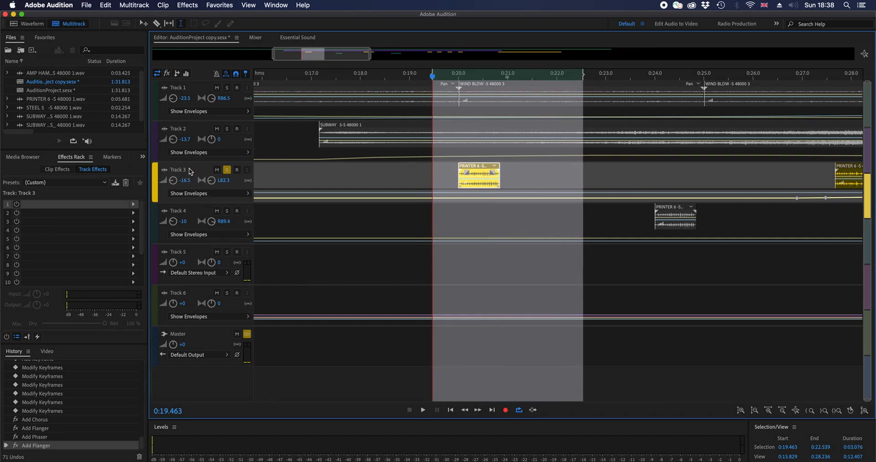
Play back the selected range twice to hear Track 3's first printer clip without effects.
key("space")
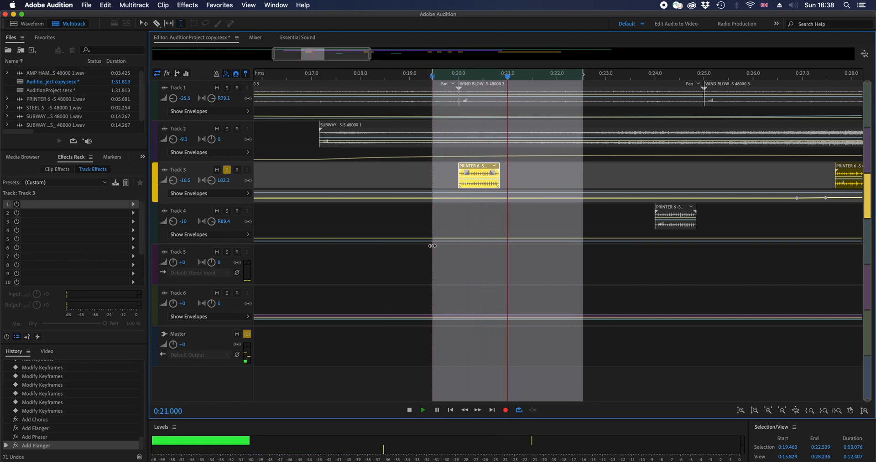
key("space")
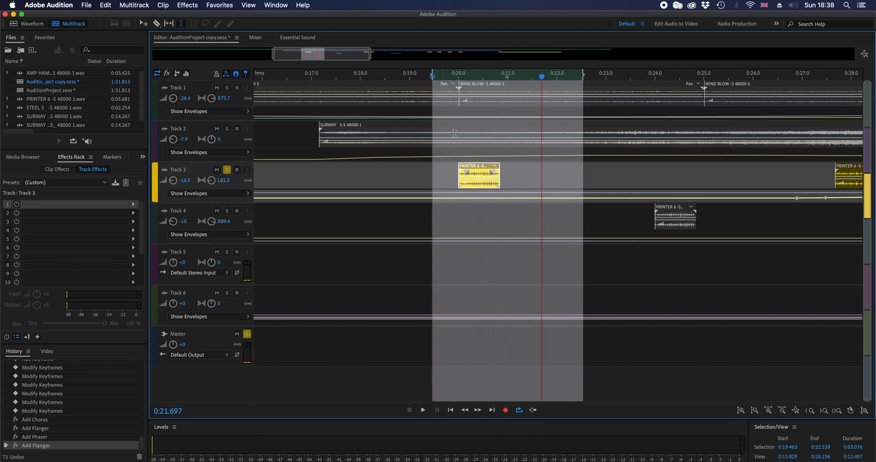
left_click(439, 77)
key("space")
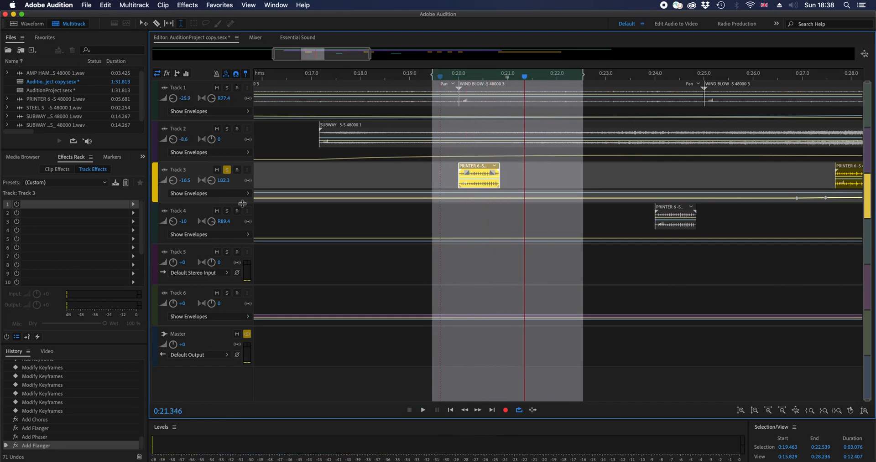
Add two pan keyframes just before Track 3's first printer clip, bring the second close to centre, and play back the result.
scroll(240, 204, "up", 2, "alt")
scroll(232, 229, "up", 4, "alt")
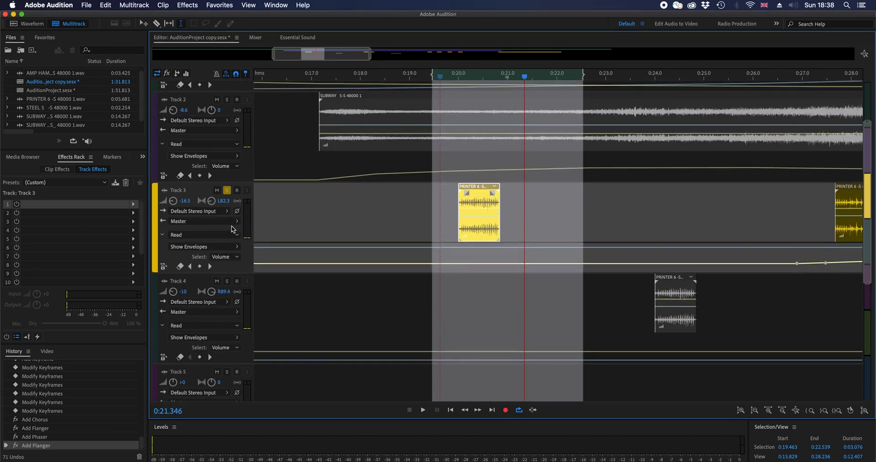
scroll(232, 229, "up", 2, "alt")
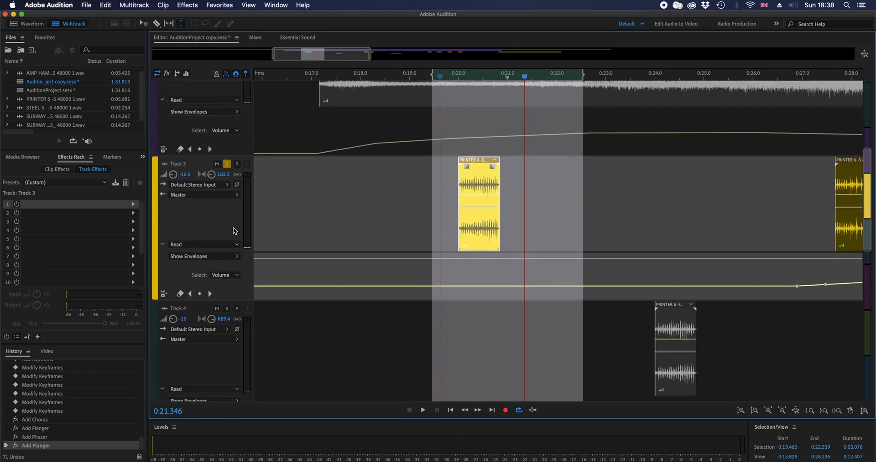
left_click(421, 264)
left_click(421, 263)
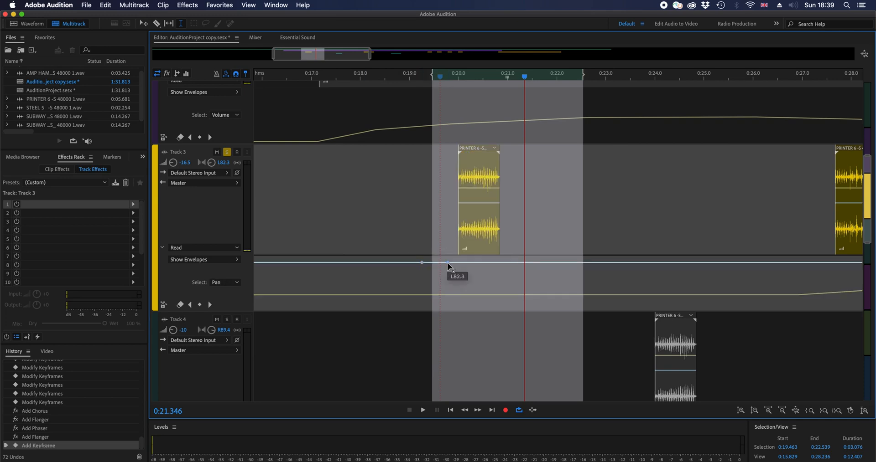
left_click_drag(450, 264, 455, 287)
key("space")
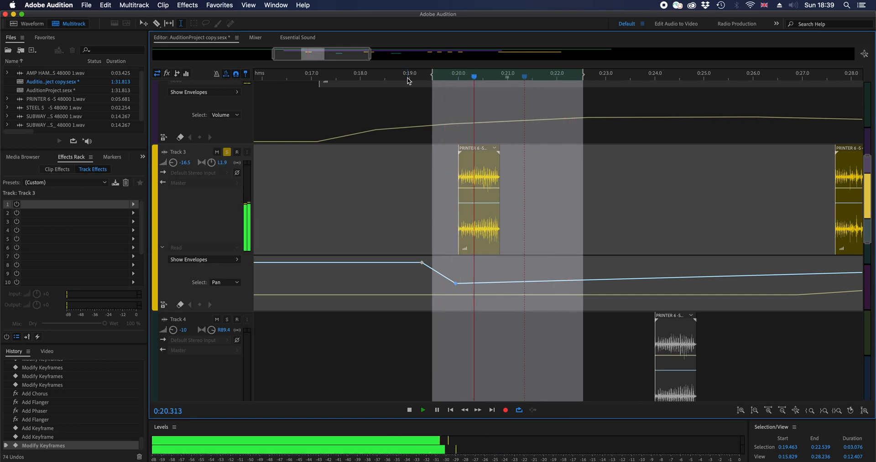
key("space")
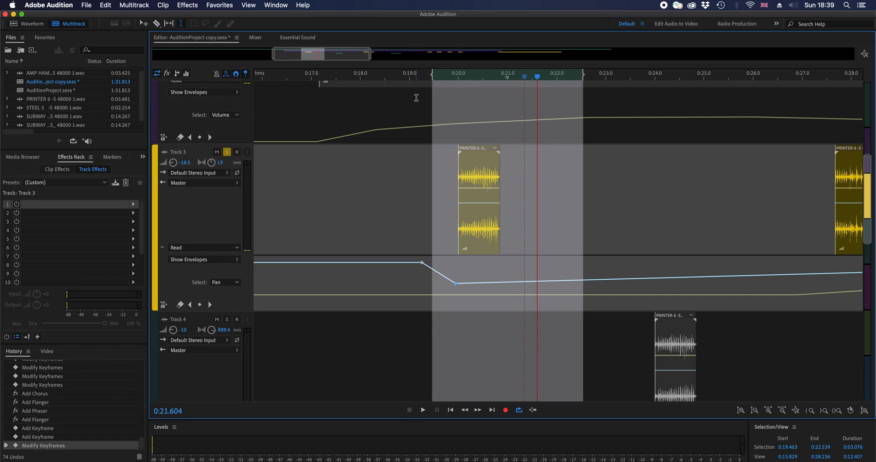
Add Convolution Reverb to Track 3's first rack slot, move its window off the printer clip, and start playback.
left_click(133, 205)
mouse_move(236, 285)
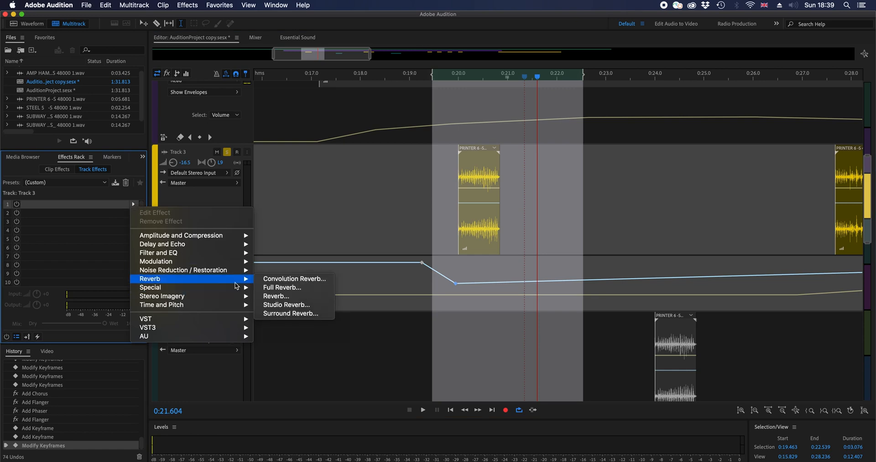
left_click(323, 280)
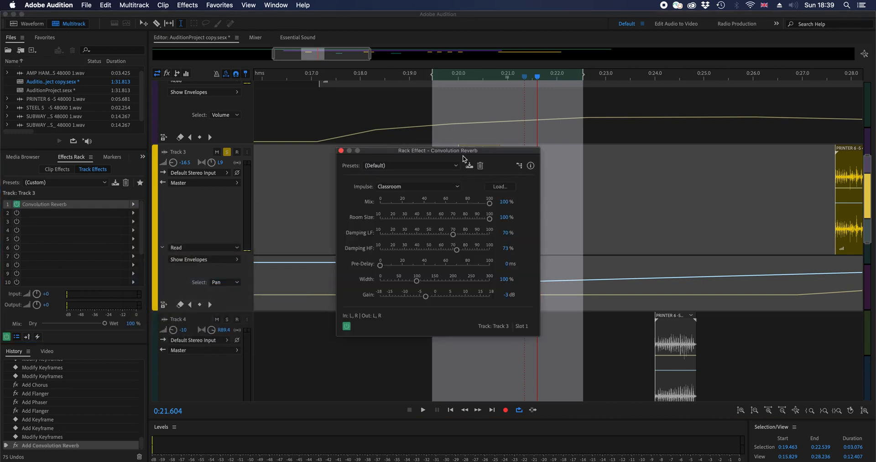
left_click_drag(466, 150, 313, 156)
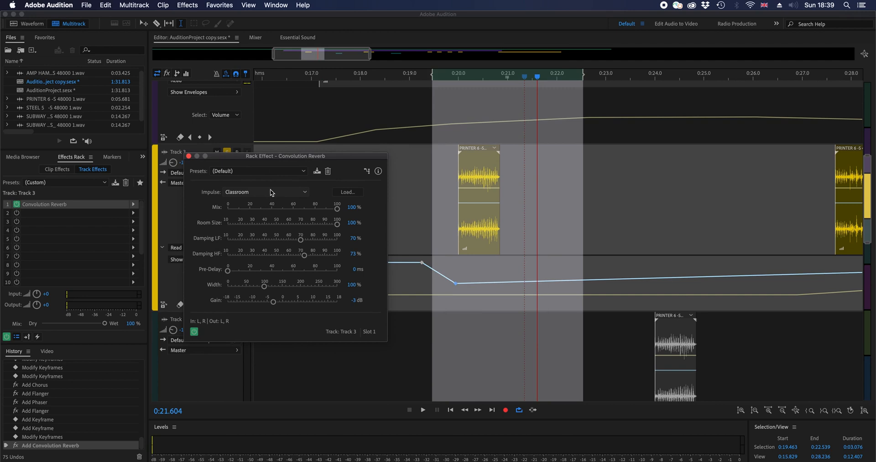
key("space")
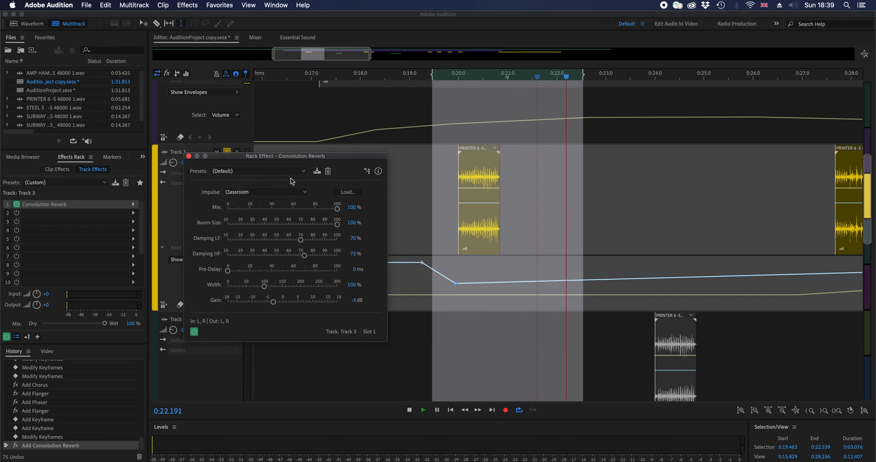
Audition the Convolution Reverb's A Cold House, Back of the Class and Backstage Area presets.
left_click(263, 173)
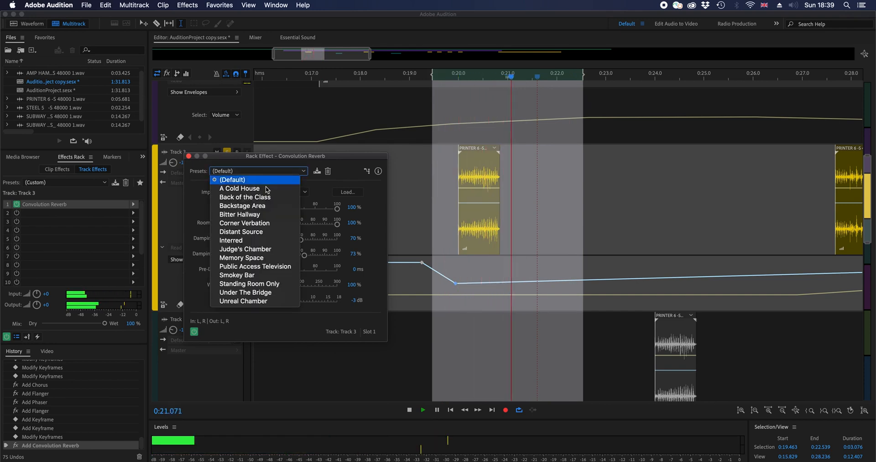
left_click(268, 189)
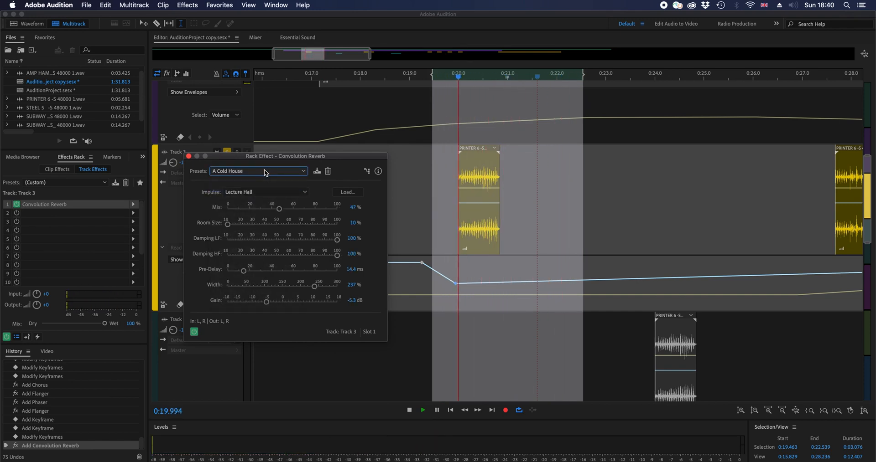
left_click(268, 172)
left_click(268, 197)
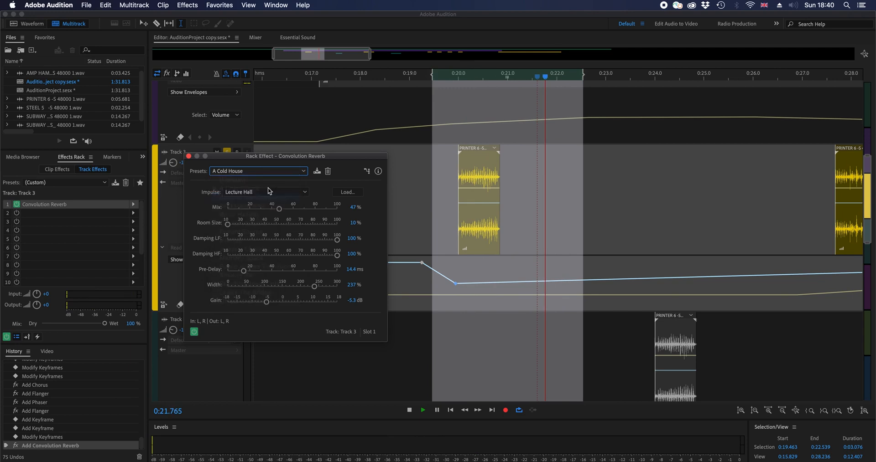
left_click(268, 173)
left_click(272, 208)
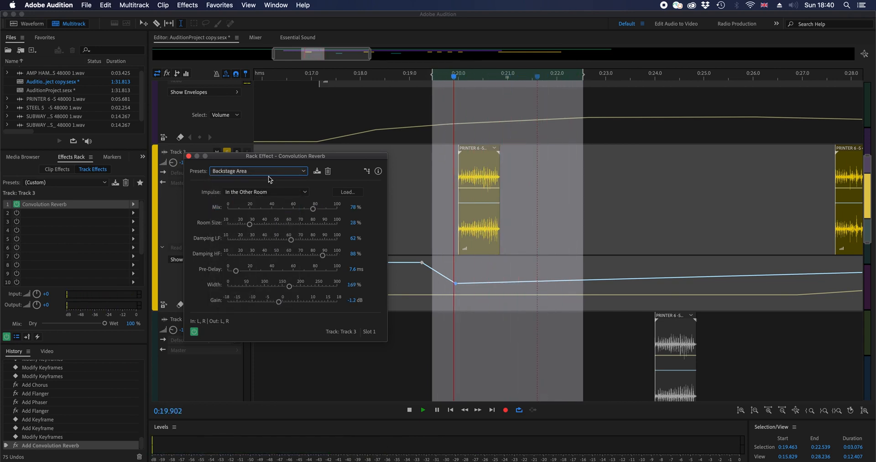
Audition the Convolution Reverb's Bitter Hallway, Corner Verbation, Distant Source and Interred presets.
left_click(283, 175)
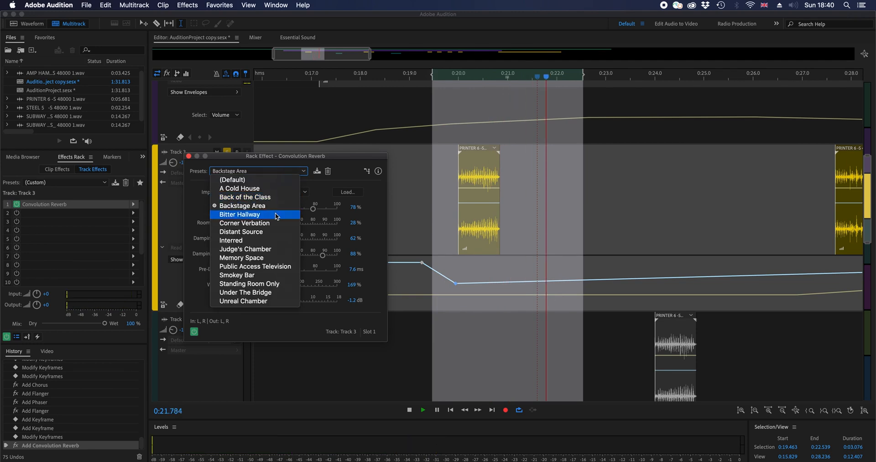
left_click(276, 215)
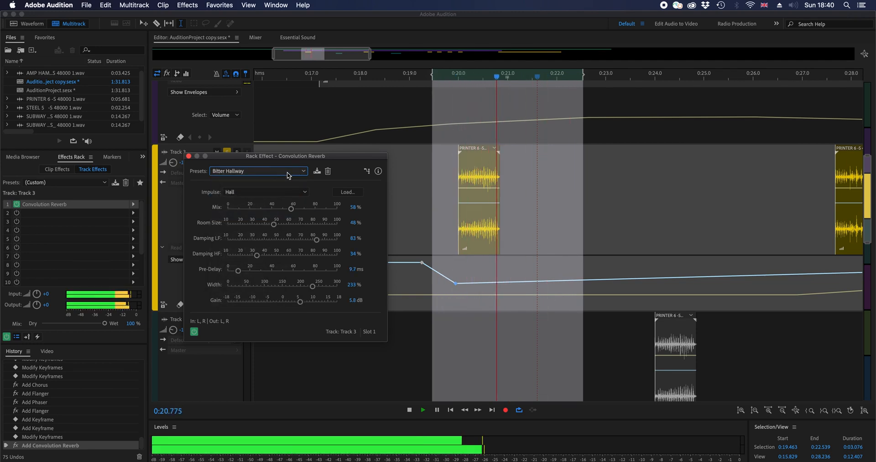
left_click(287, 172)
left_click(274, 223)
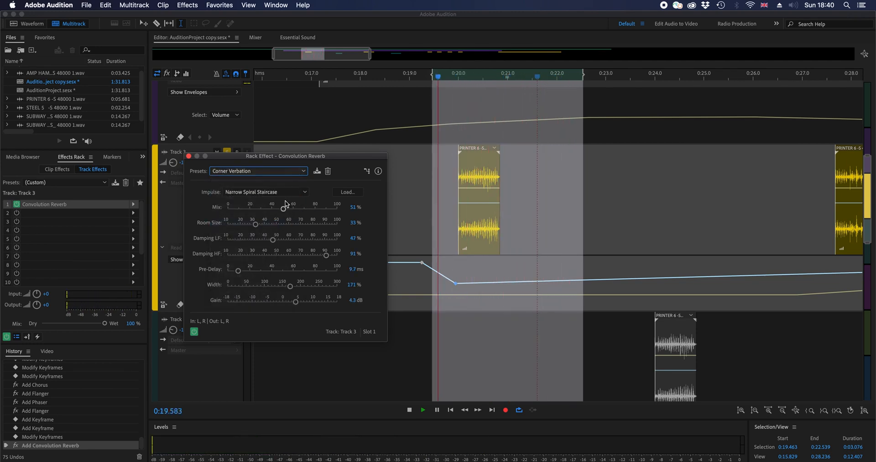
left_click(276, 173)
left_click(269, 232)
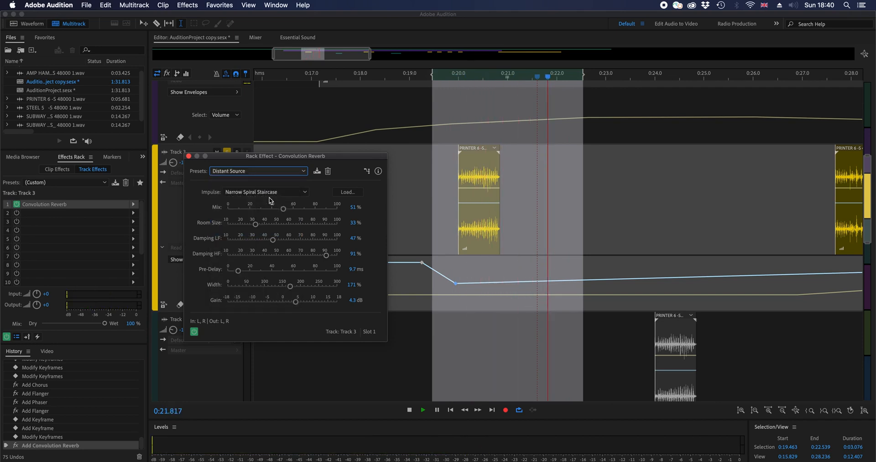
left_click(275, 174)
left_click(276, 241)
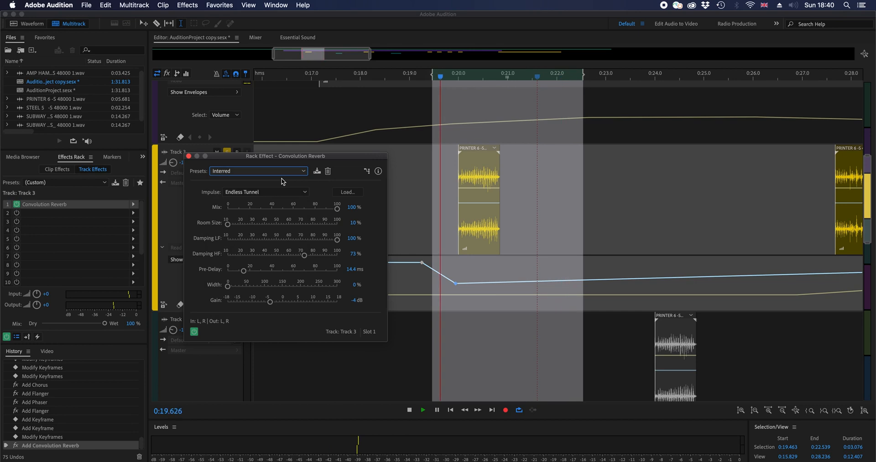
Audition the Convolution Reverb's Judge's Chamber and Under The Bridge presets, and return the effect to Bitter Hallway.
left_click(279, 175)
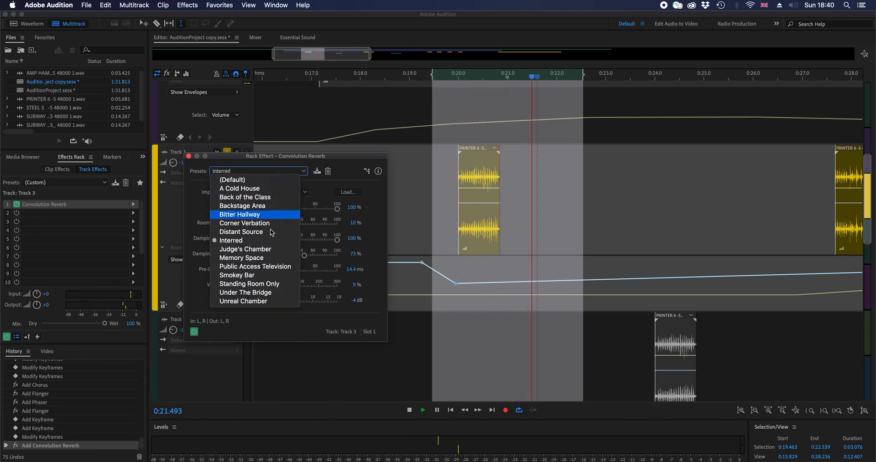
left_click(276, 250)
left_click(276, 171)
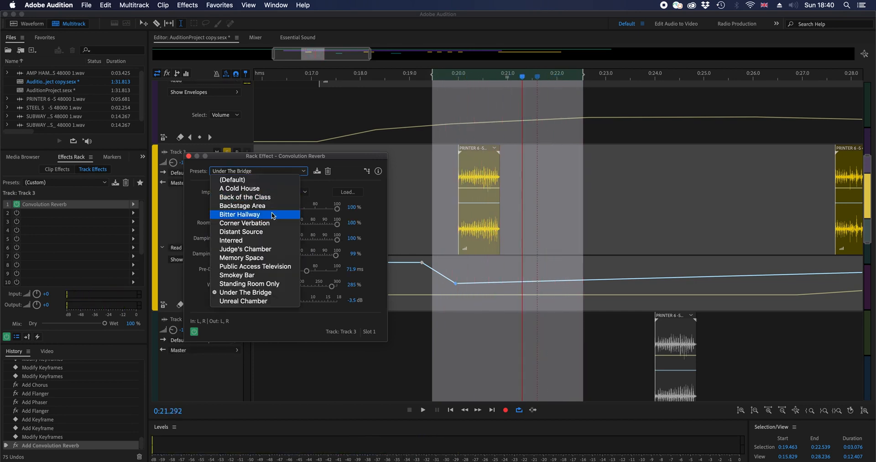
left_click(272, 215)
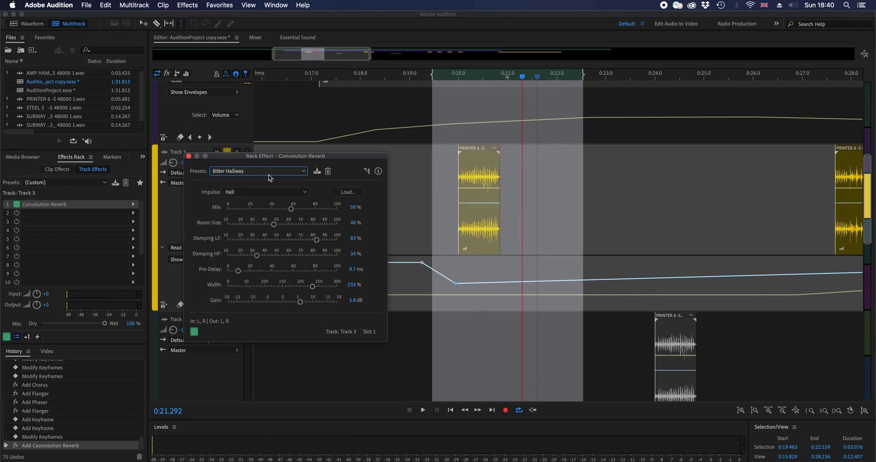
Play back Track 3's first printer clip several times with the Bitter Hallway preset.
key("space")
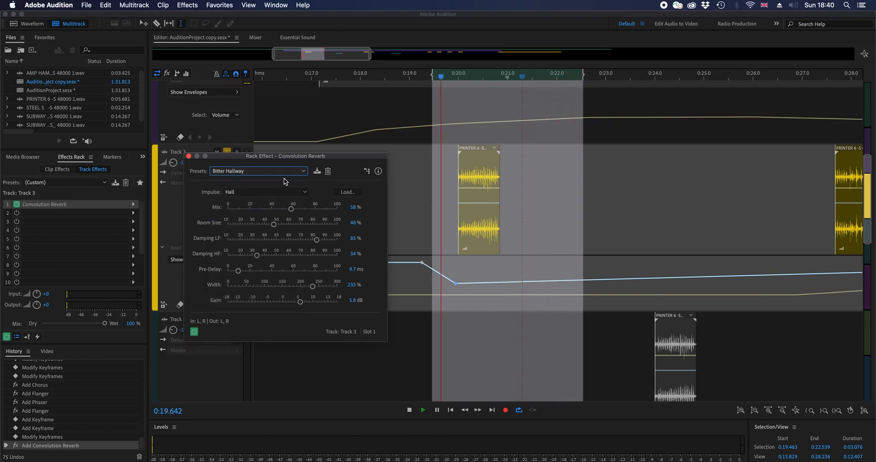
key("space")
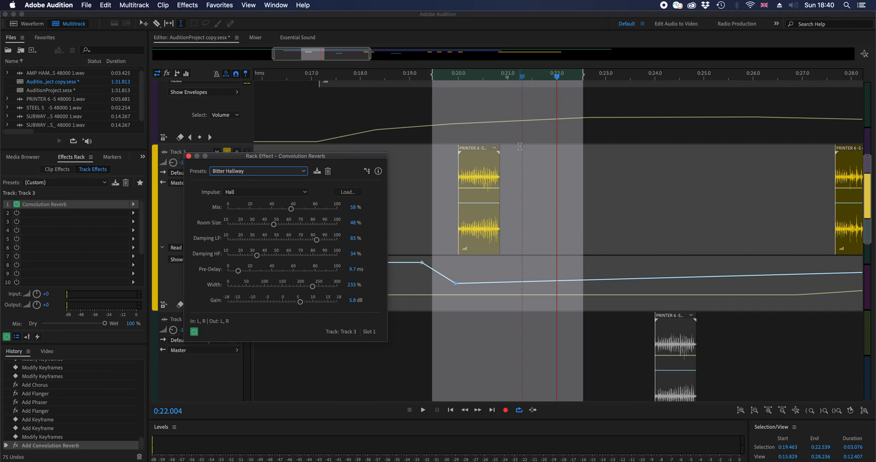
key("space")
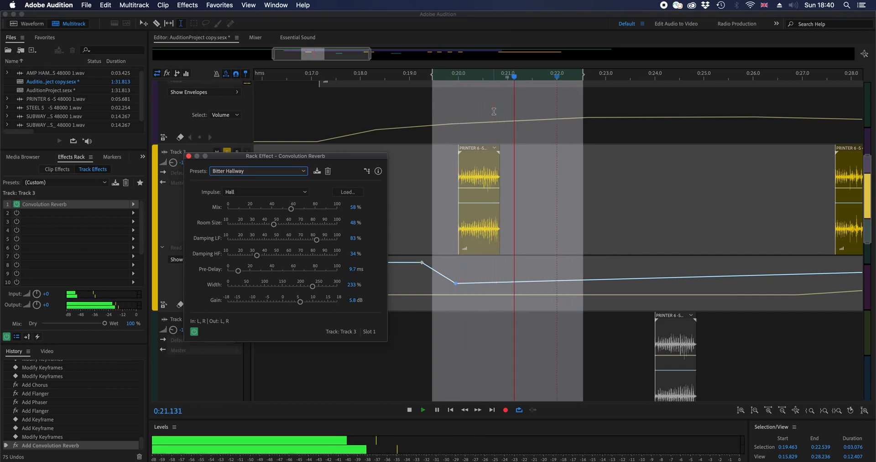
key("space")
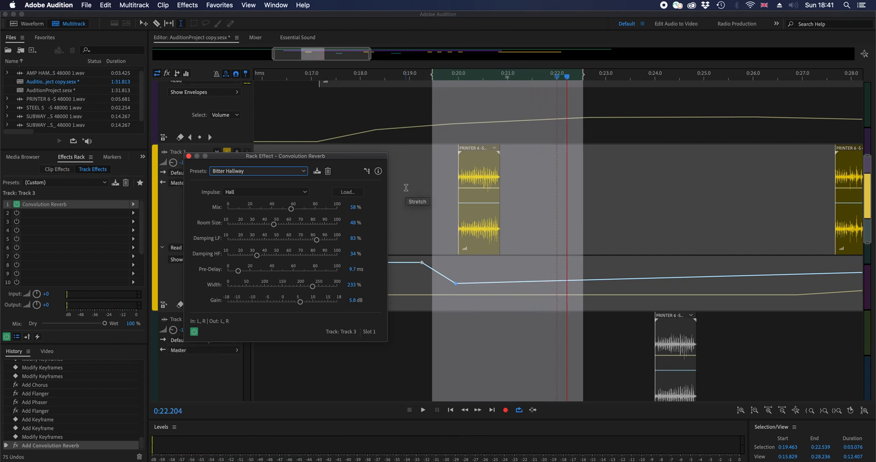
key("space")
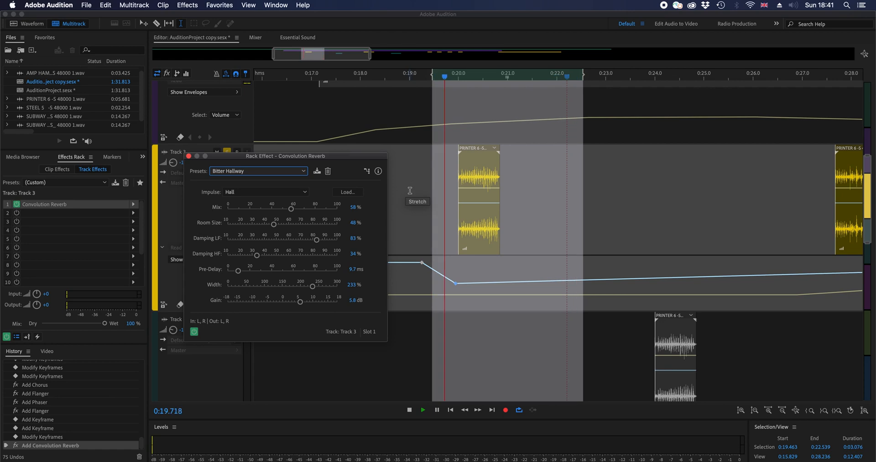
key("space")
Set the Convolution Reverb's mix to 60% and room size to 81%, and play back the clip.
mouse_move(291, 209)
left_mouse_down()
mouse_move(319, 211)
mouse_move(260, 211)
mouse_move(307, 212)
mouse_move(284, 210)
mouse_move(293, 211)
left_mouse_up()
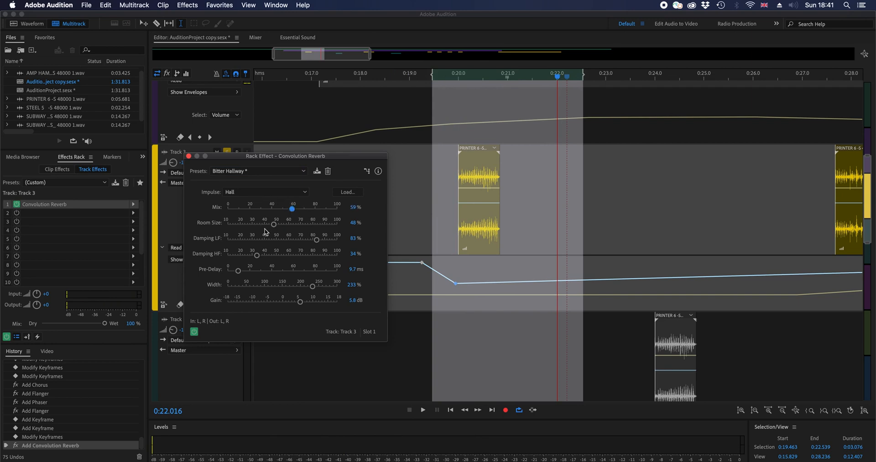
left_click_drag(279, 224, 295, 212)
left_click(292, 209)
key("space")
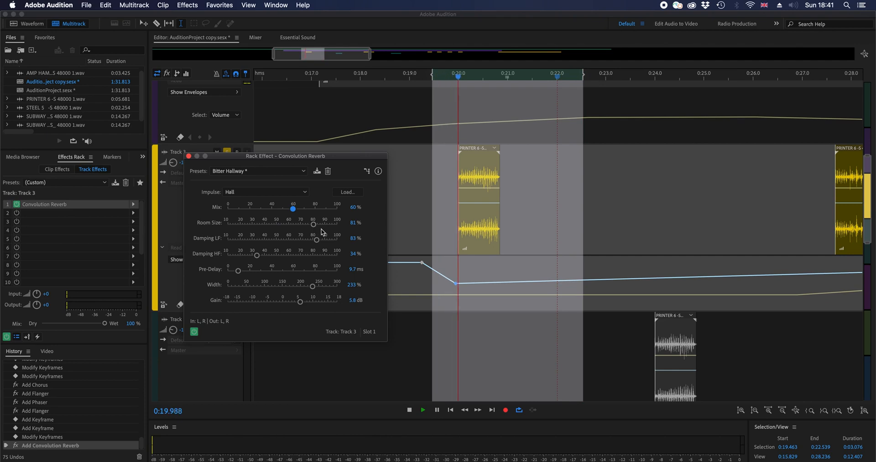
Reduce the Convolution Reverb's room size to 34%, raise its gain, and listen to the result.
left_click_drag(313, 224, 255, 231)
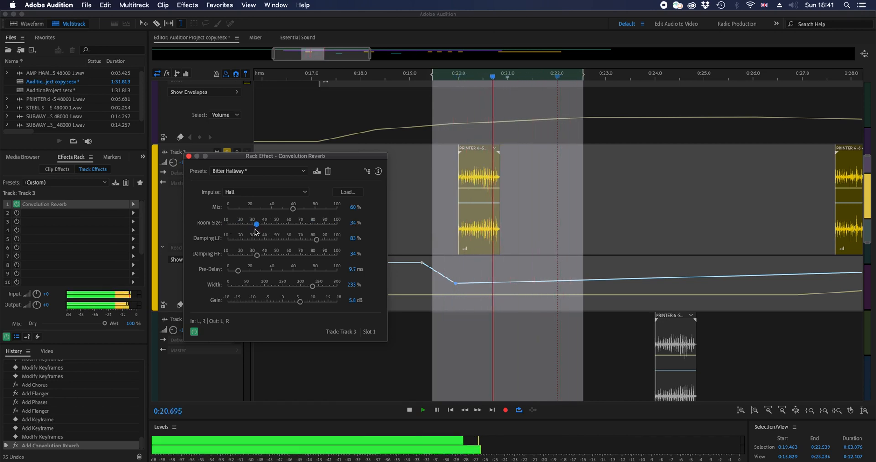
key("space")
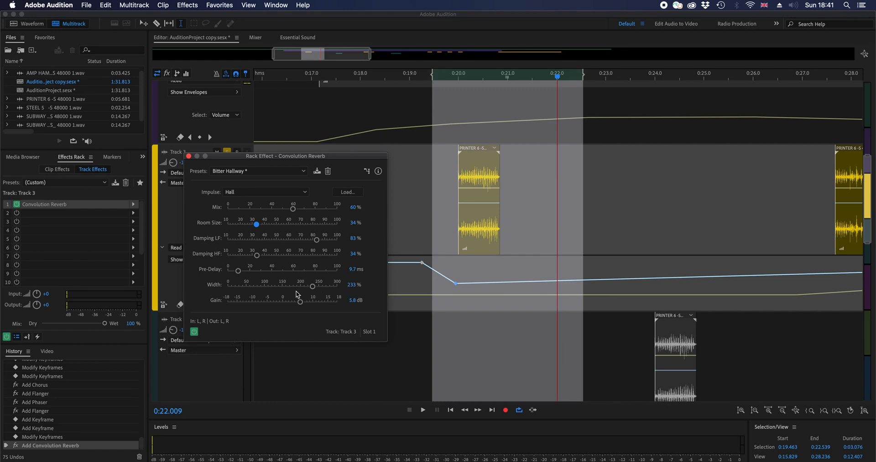
left_click_drag(301, 303, 312, 304)
key("space")
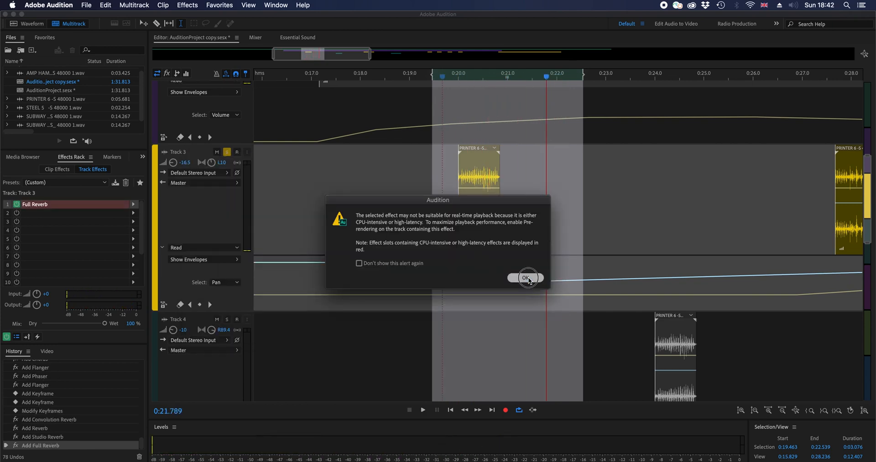
Replace the Full Reverb in Track 3's first rack slot with Studio Reverb and move its window off the printer clip.
left_click(525, 279)
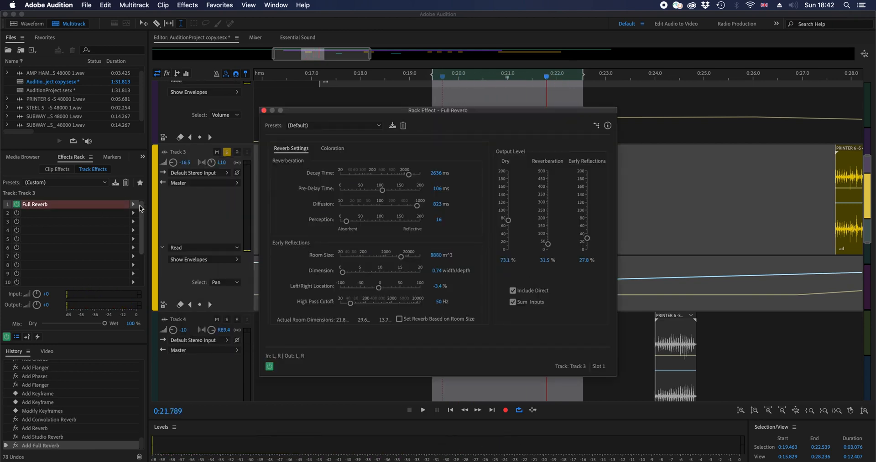
left_click(263, 110)
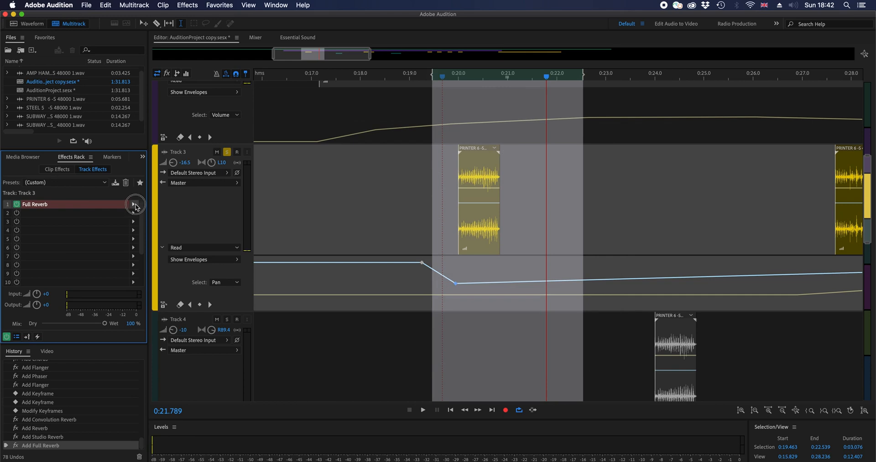
left_click(133, 204)
mouse_move(254, 281)
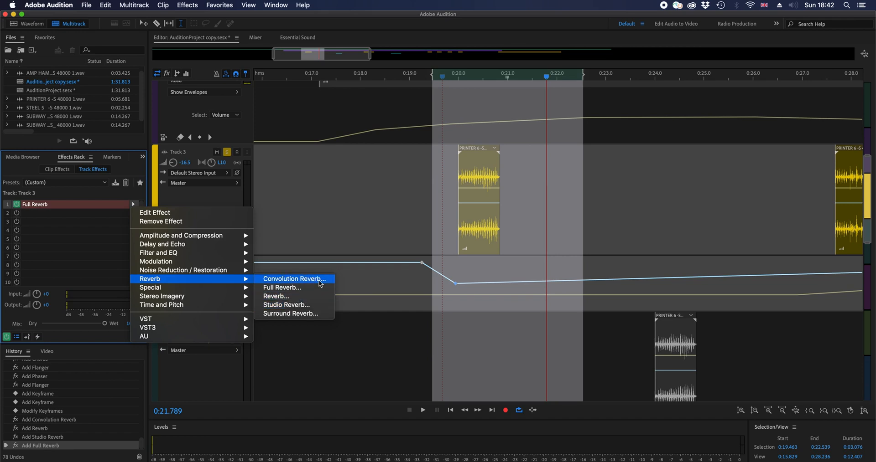
left_click(297, 305)
left_click_drag(471, 132, 328, 142)
left_click(294, 160)
left_click(301, 149)
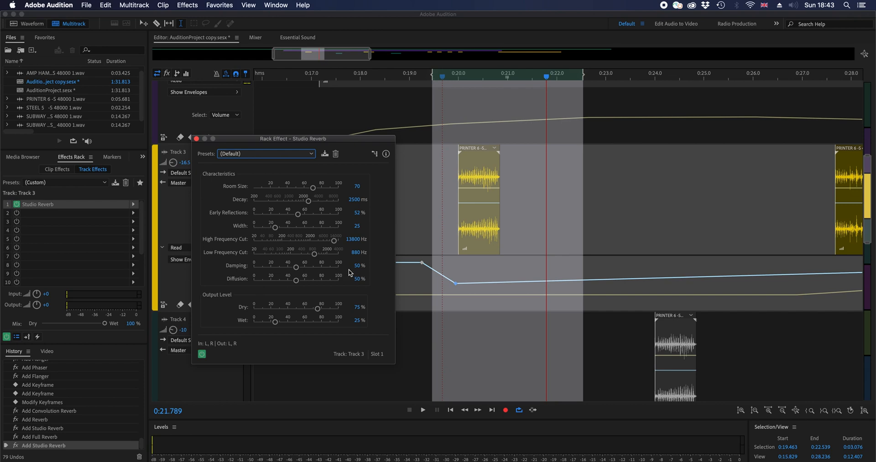
Play back the default Studio Reverb, switch it to the Drum Plate (large) preset, and restart playback.
key("space")
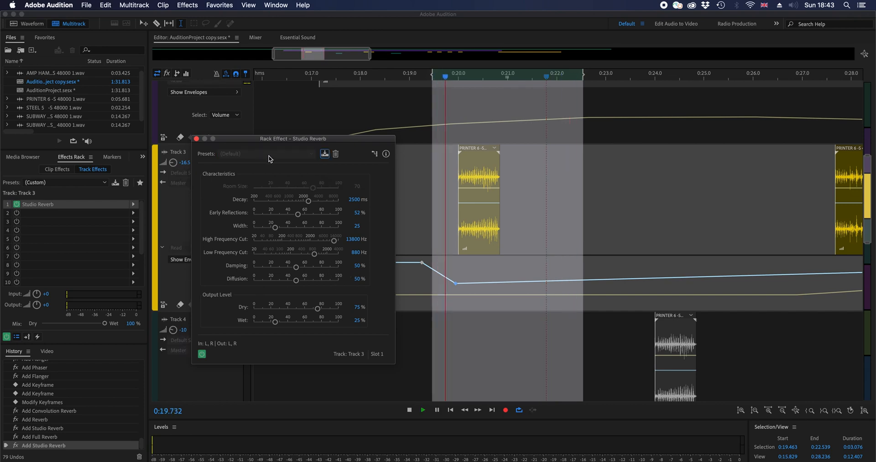
key("space")
left_click(274, 154)
left_click(282, 174)
key("space")
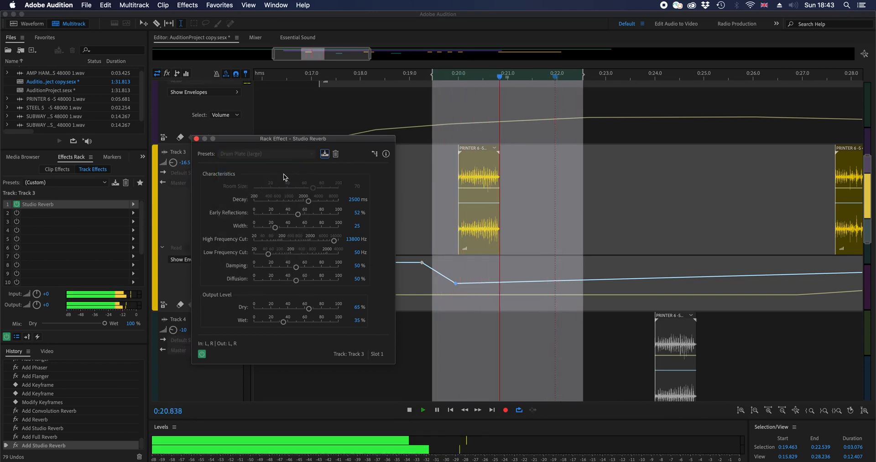
During playback, raise the Studio Reverb's characteristics, including decay to 5217.3 ms and diffusion to 65.9%, and set output to 0% dry, 100% wet.
left_click_drag(308, 201, 348, 242)
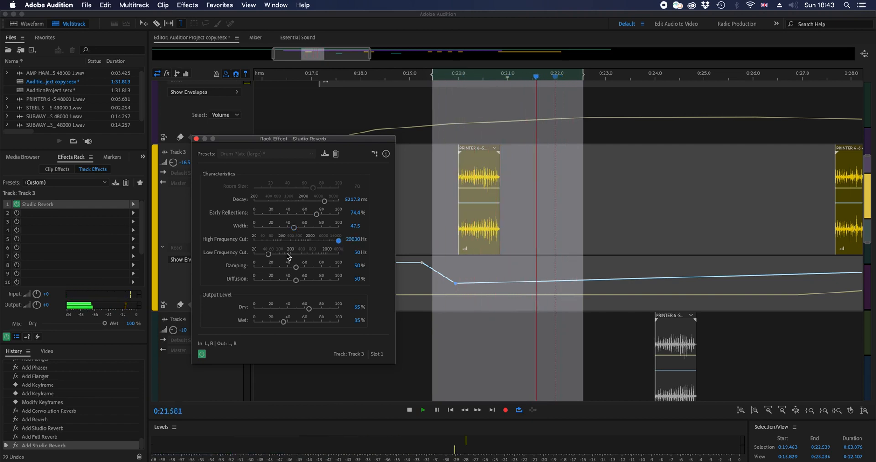
left_click_drag(269, 255, 310, 281)
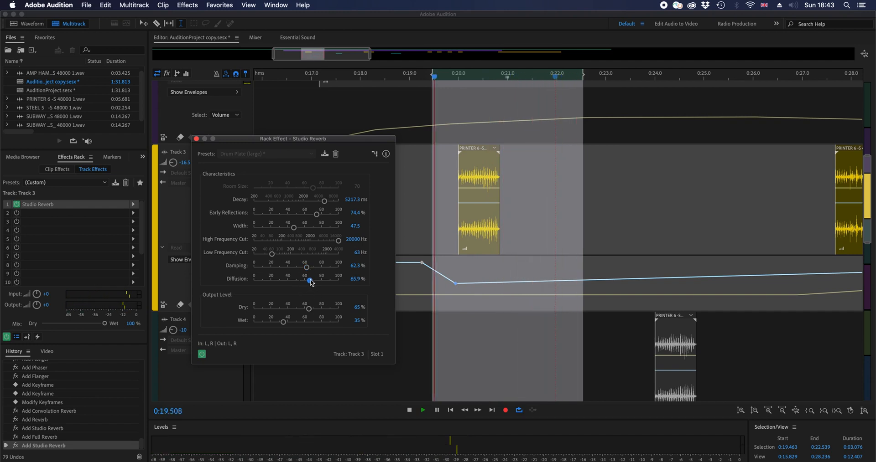
left_click_drag(284, 323, 253, 312)
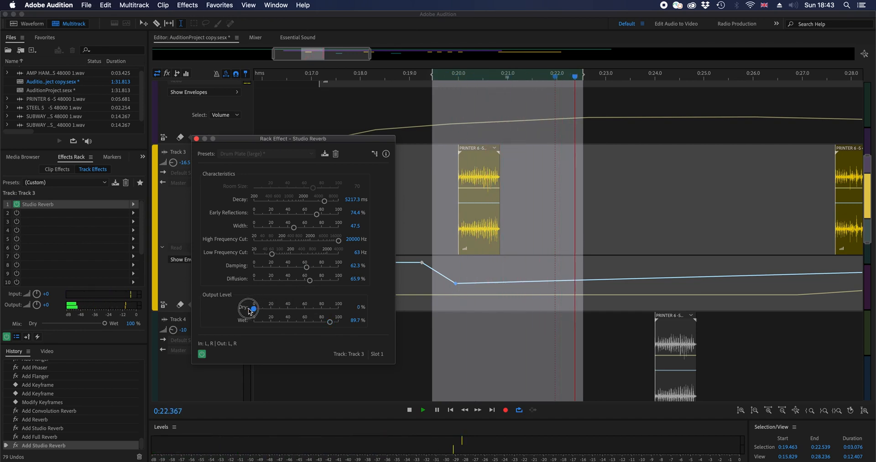
left_click_drag(330, 322, 357, 327)
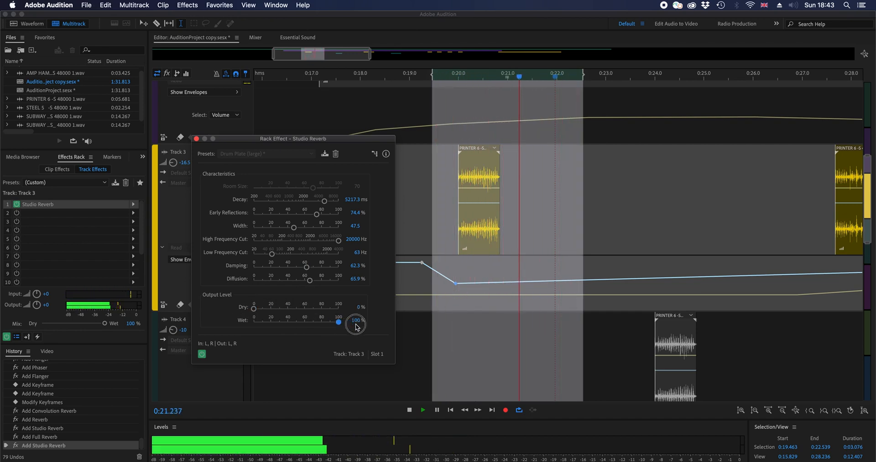
Raise the Studio Reverb's decay to 10000 ms, early reflections to 85.5% and width to 100, and nudge the low frequency cut up.
left_click(338, 203)
left_click(325, 212)
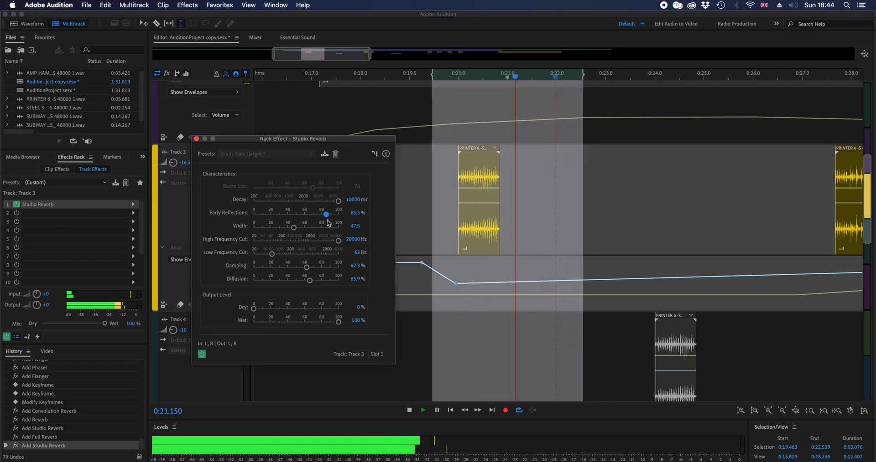
left_click_drag(293, 227, 342, 229)
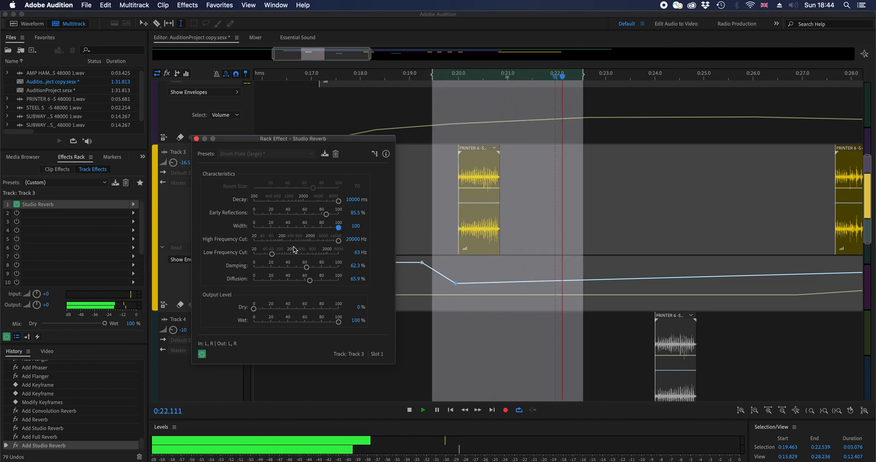
left_click_drag(272, 254, 279, 252)
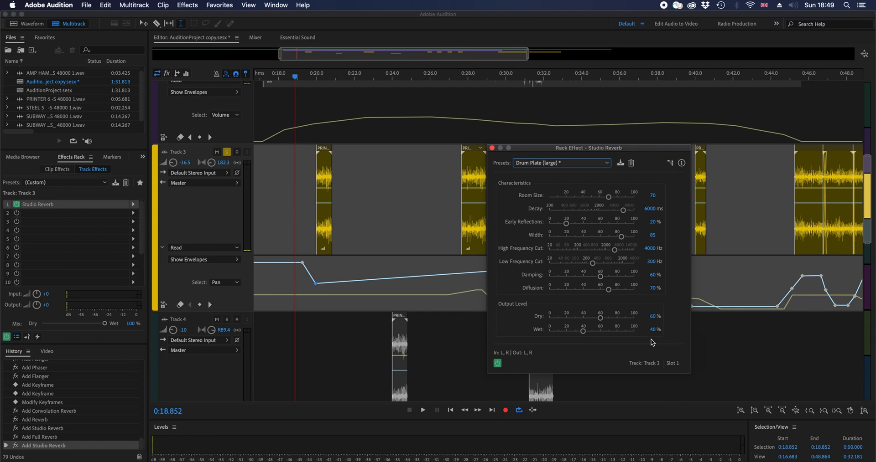
Play back Track 3's first two printer clips with the adjusted Drum Plate (large) reverb, skipping the gap between them.
key("space")
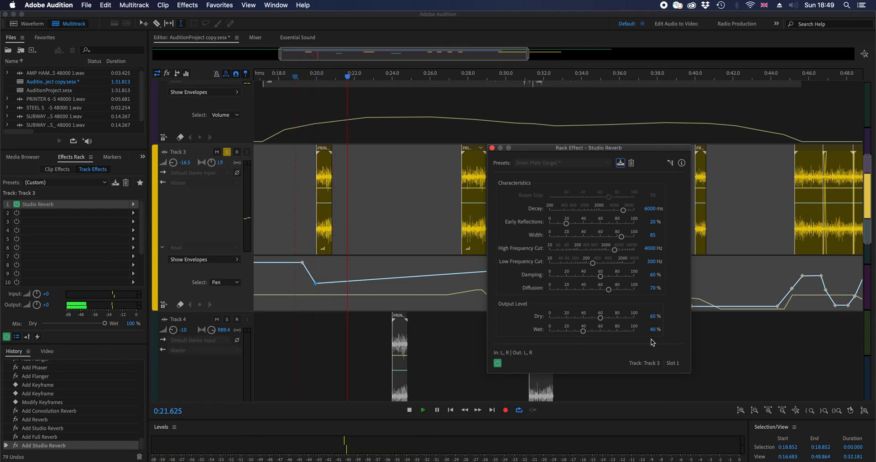
left_click(454, 77)
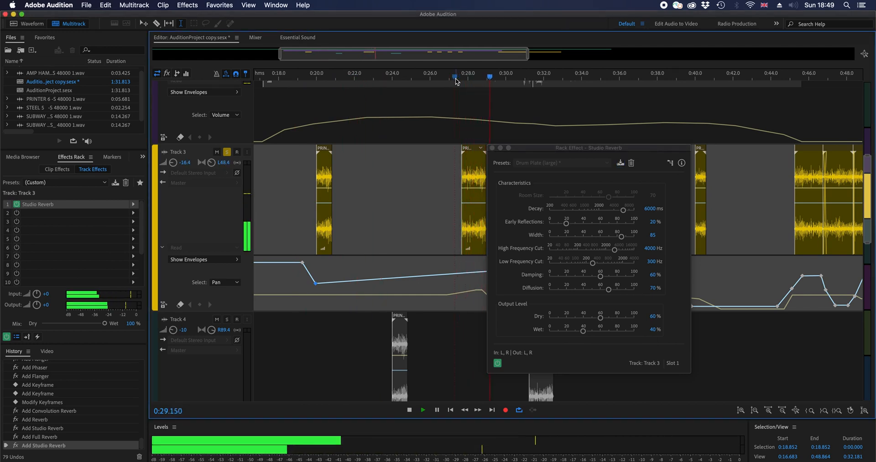
key("space")
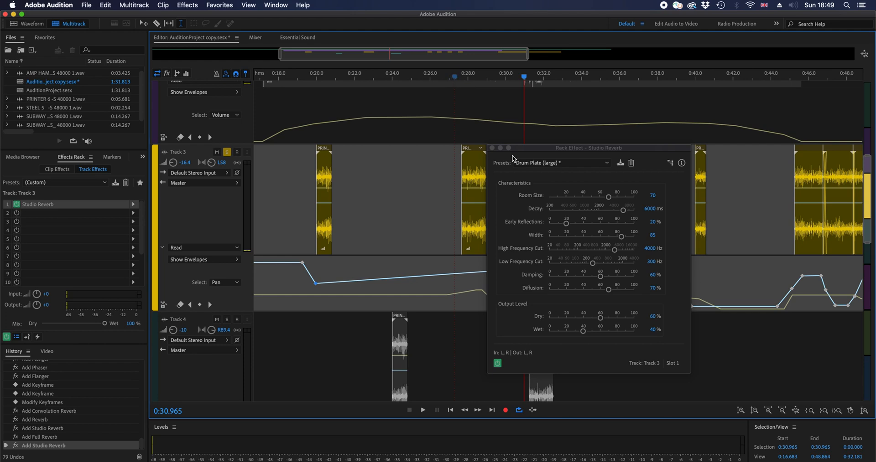
Add Stereo Expander with the Wider Field preset to Track 3's second rack slot, and play back from before the first printer clip.
left_click(134, 213)
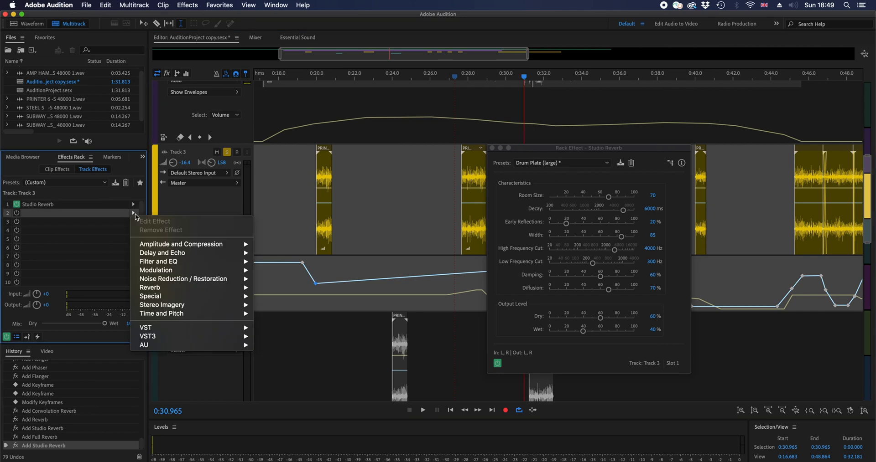
mouse_move(228, 299)
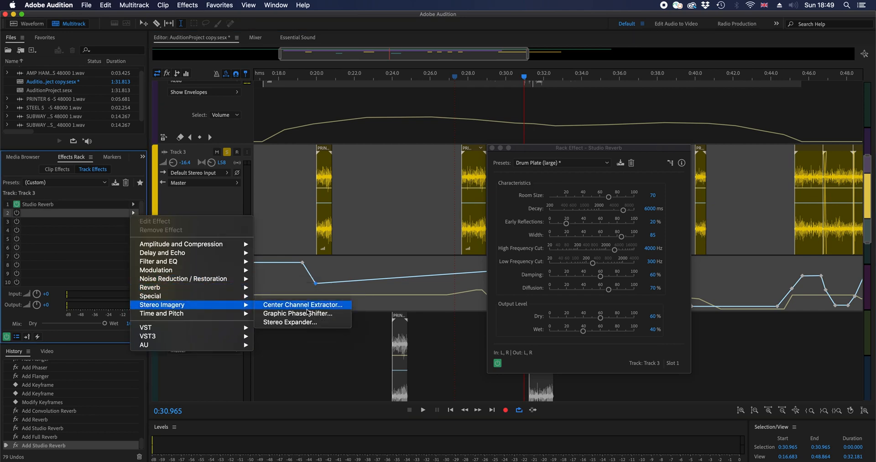
left_click(312, 327)
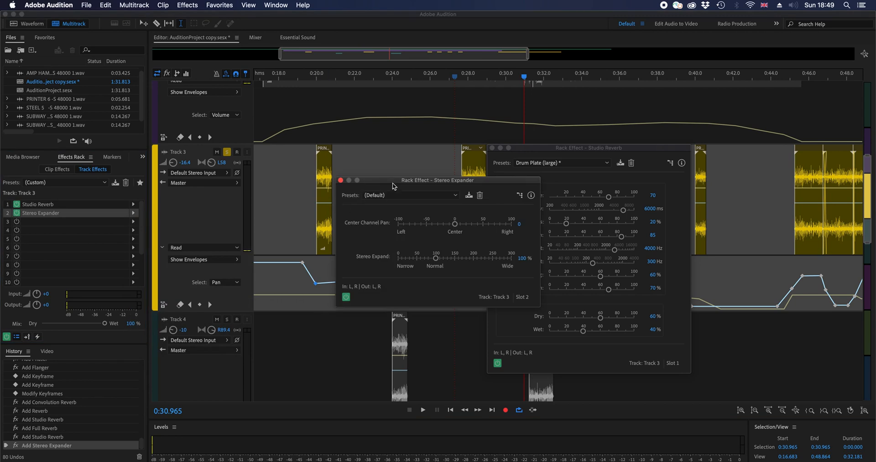
left_click(441, 214)
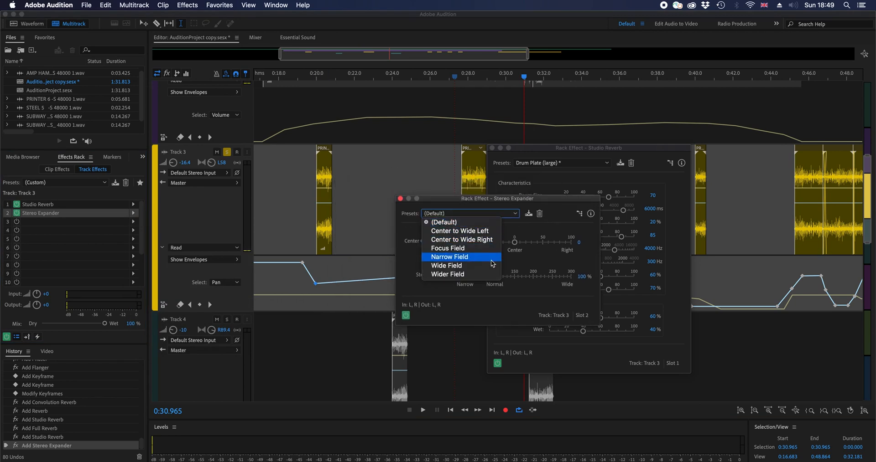
left_click(472, 276)
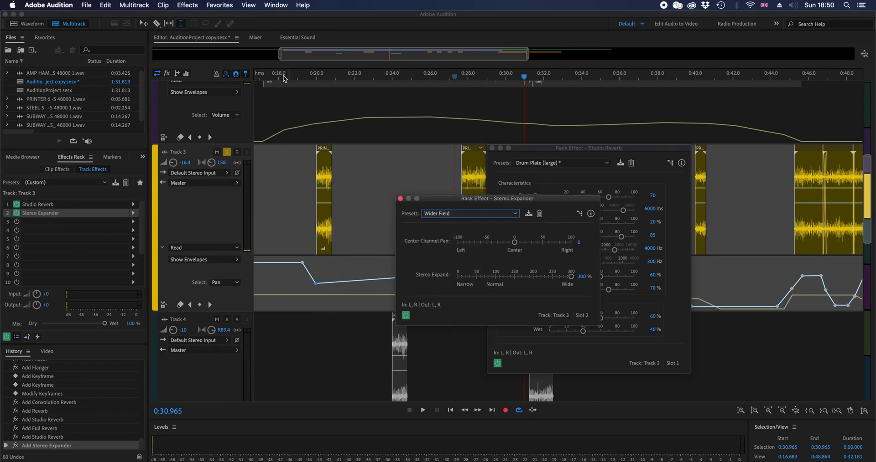
left_click(297, 77)
key("space")
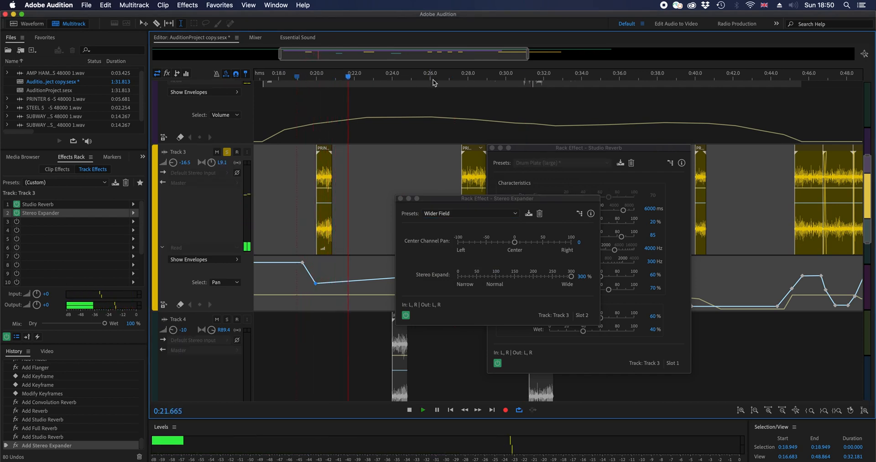
Play back from just before Track 3's first printer clip to hear the Stereo Expander with the reverb.
left_click(447, 78)
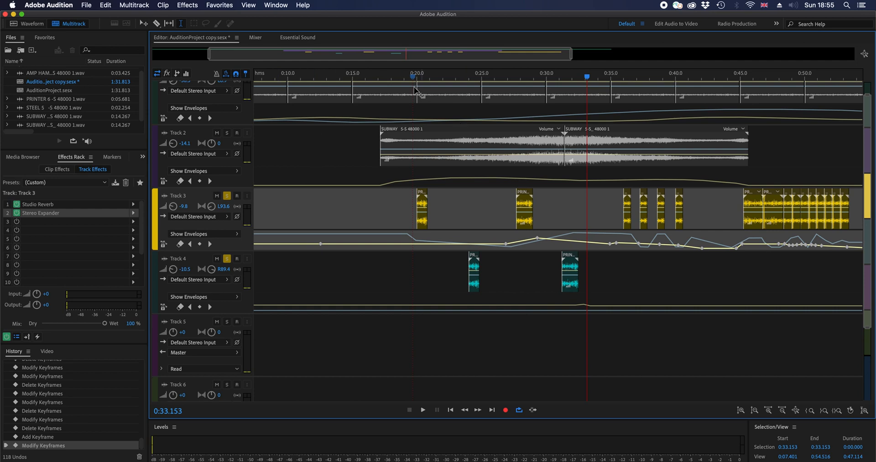
left_click(405, 77)
key("space")
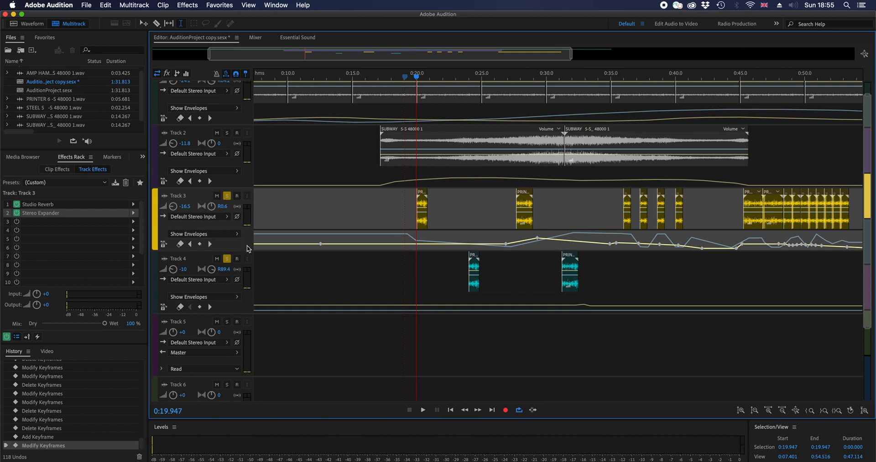
In the Mixer, copy Track 3's Studio Reverb and Stereo Expander to Track 4, and check the copied reverb's settings.
left_click(134, 204)
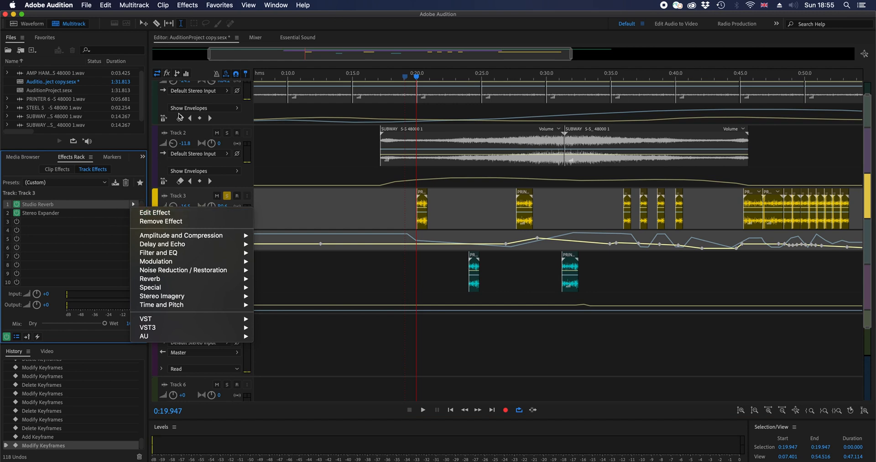
left_click(257, 41)
left_click(257, 38)
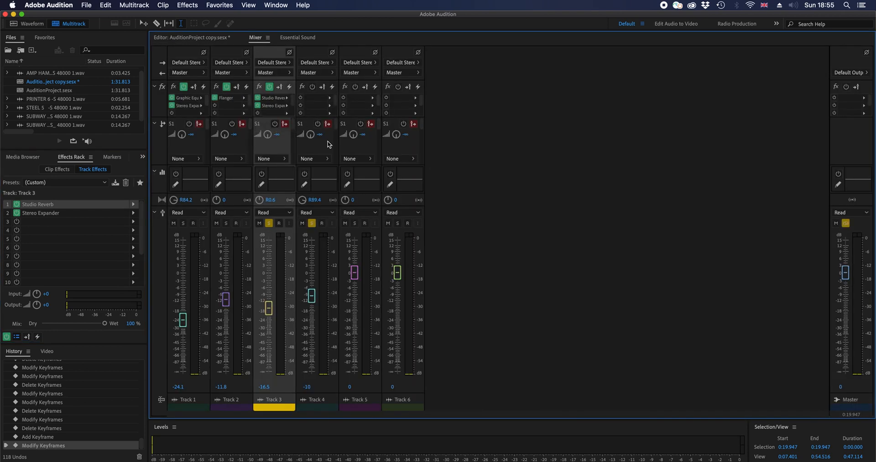
left_click_drag(268, 102, 318, 110)
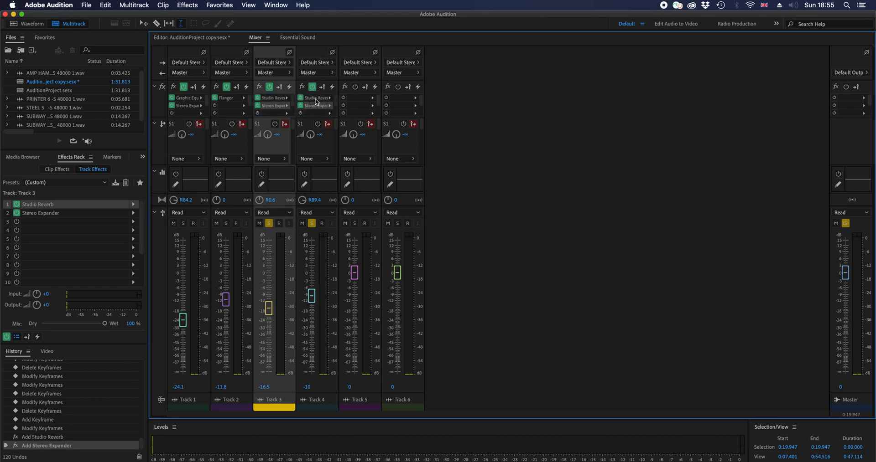
double_click(312, 99)
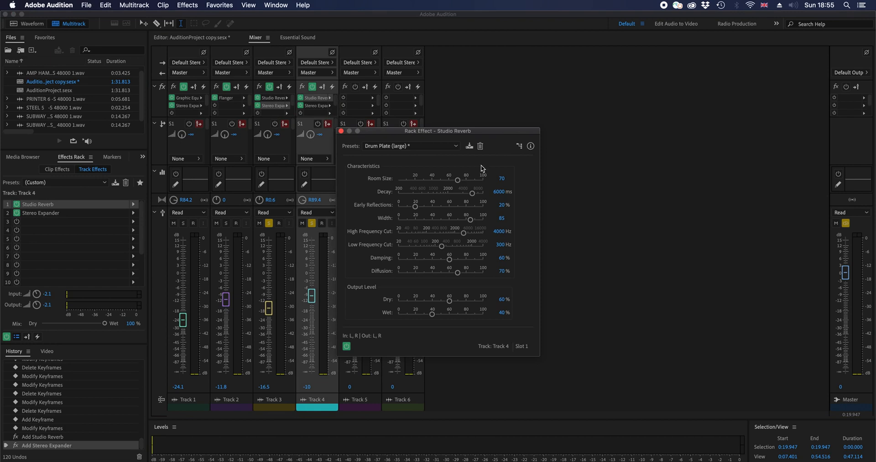
left_click(341, 131)
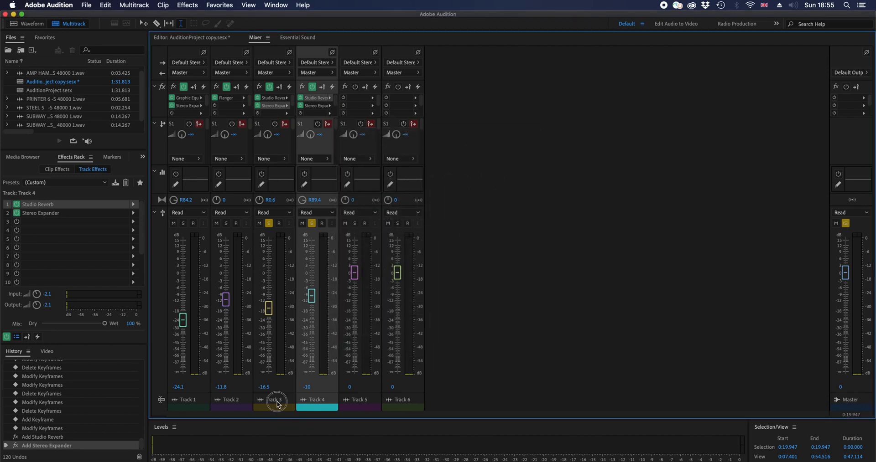
double_click(275, 401)
double_click(318, 401)
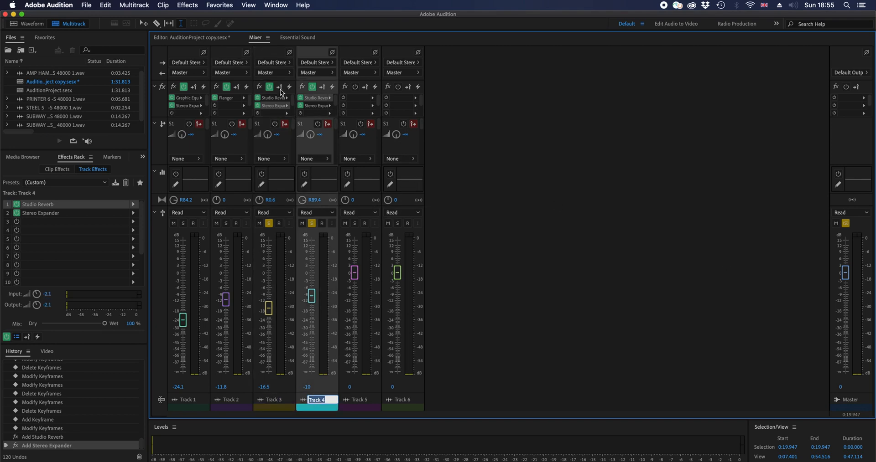
Return to the session editor, play back Tracks 3 and 4 from about 0:18.659, and move the playhead to about 0:09.936.
left_click(183, 40)
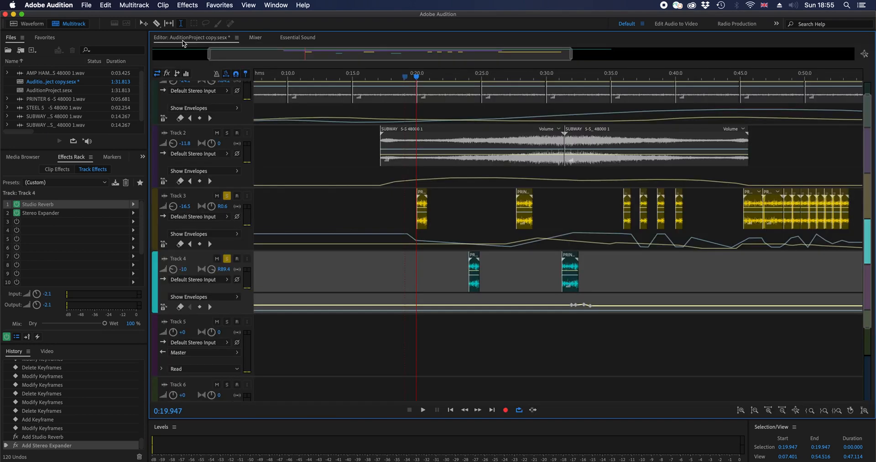
left_click(400, 79)
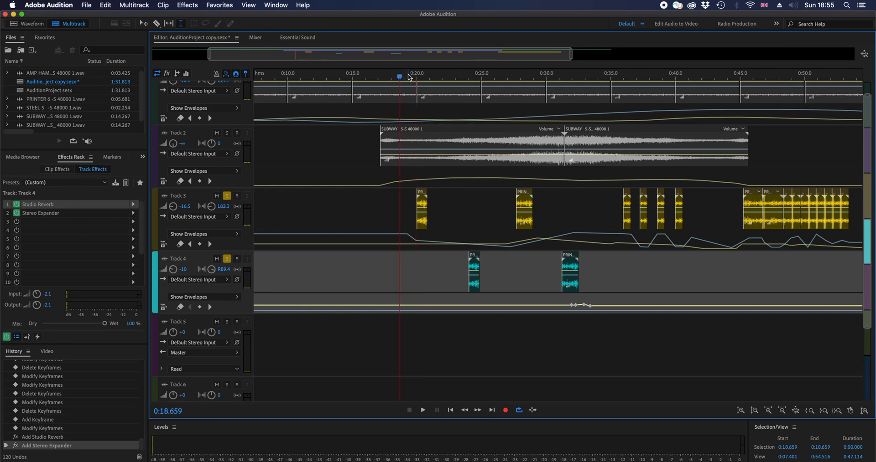
key("space")
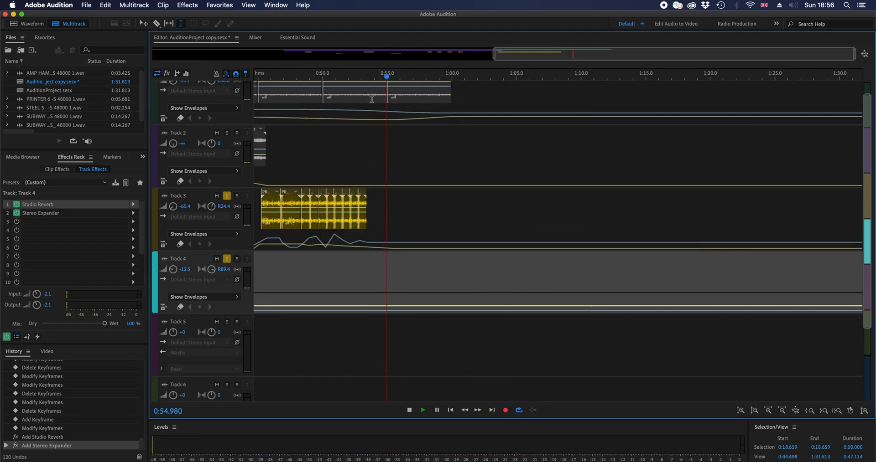
key("space")
left_click_drag(262, 78, 203, 81)
key("space")
key("space")
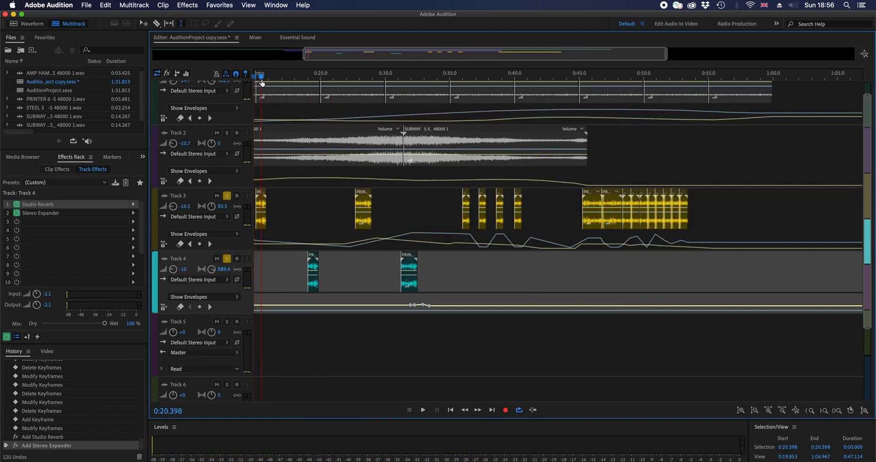
left_click_drag(256, 77, 233, 75)
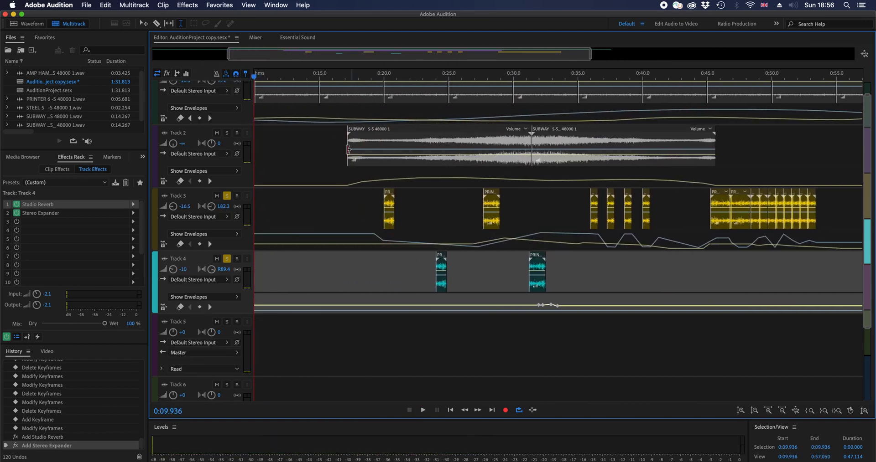
Delete three of Track 3's volume keyframes, two around the second printer clip and one just before the 0:36 clip.
scroll(354, 160, "up", 3)
scroll(364, 196, "up", 1)
scroll(379, 218, "up", 2)
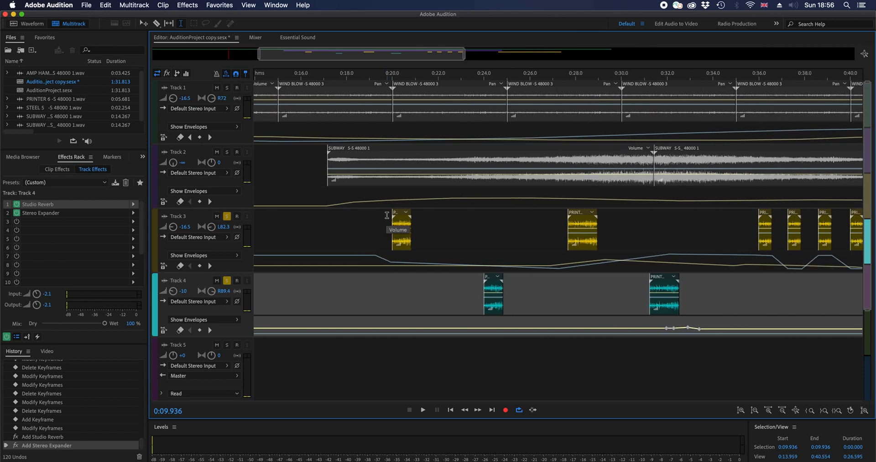
left_click(604, 262)
key("Delete")
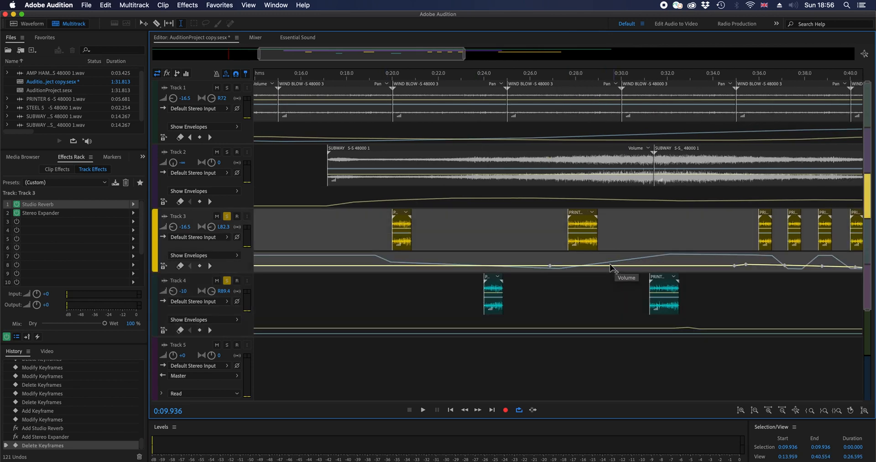
left_click(551, 266)
key("Delete")
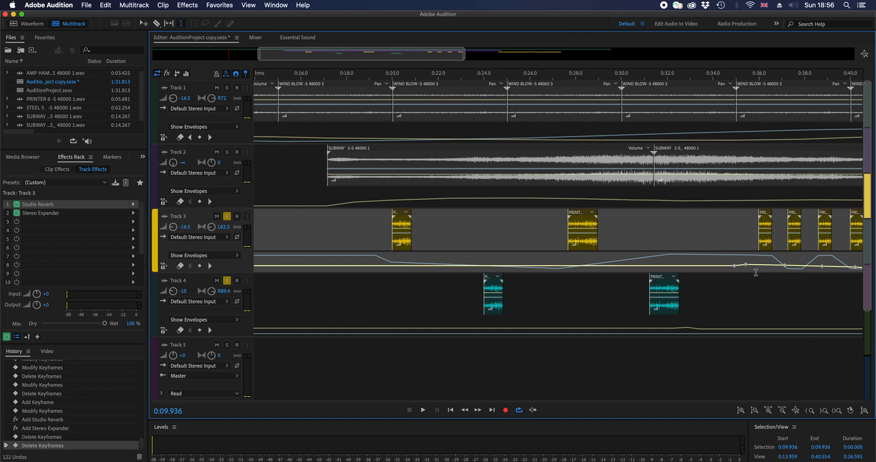
key("Delete")
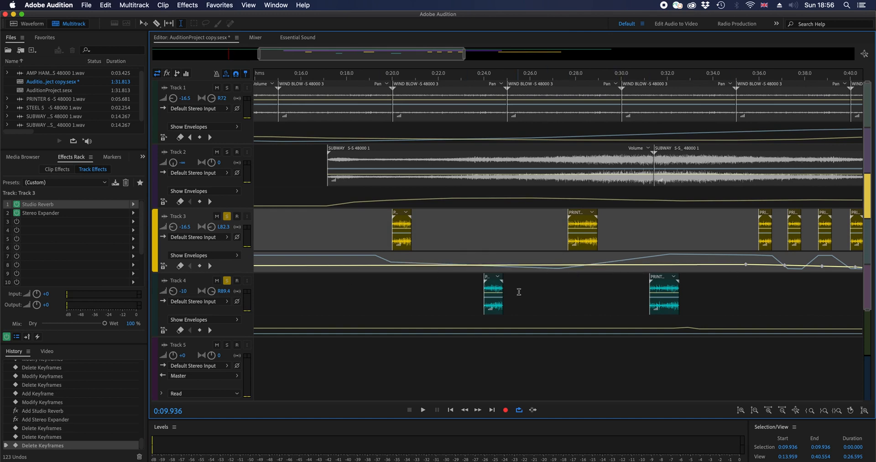
Add volume keyframes before Track 4's first clip and before Track 3's first two clips, raising the one at Track 3's second clip slightly.
left_click(466, 328)
left_click(466, 329)
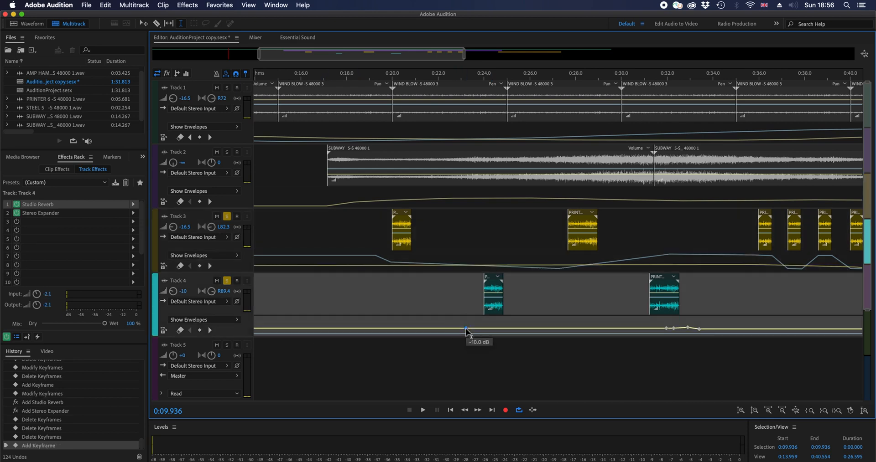
left_click(373, 266)
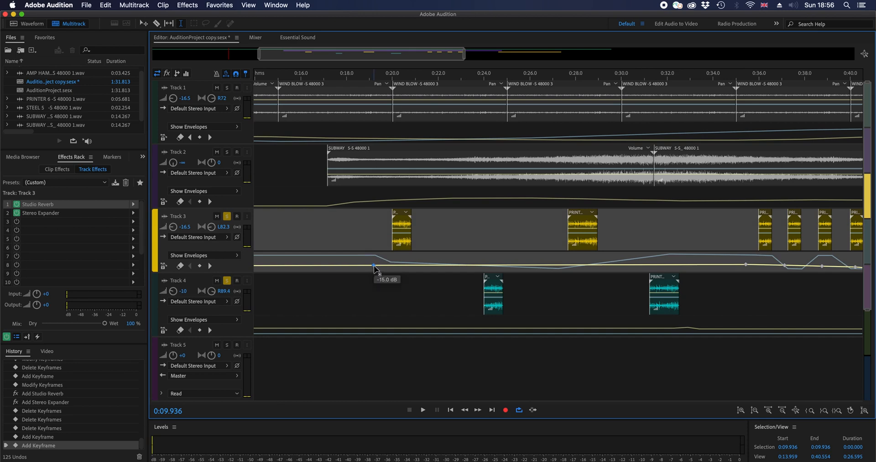
left_click(561, 266)
left_click_drag(561, 266, 563, 265)
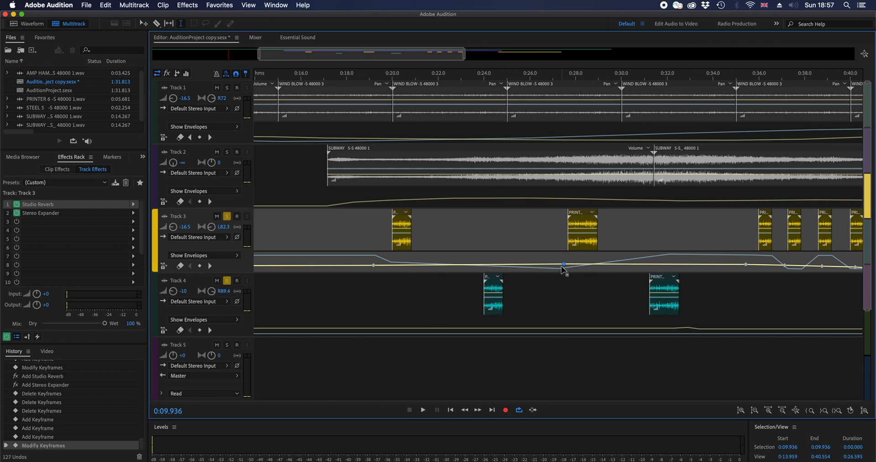
left_click(659, 332)
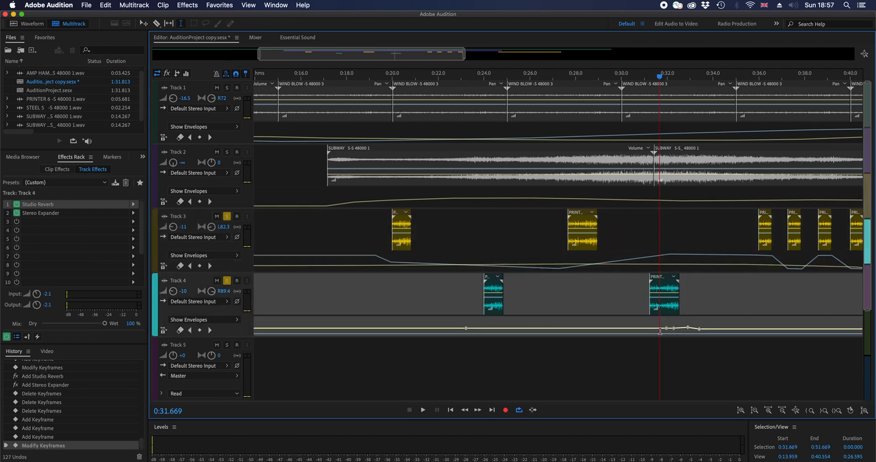
left_click(666, 329)
left_click(628, 268)
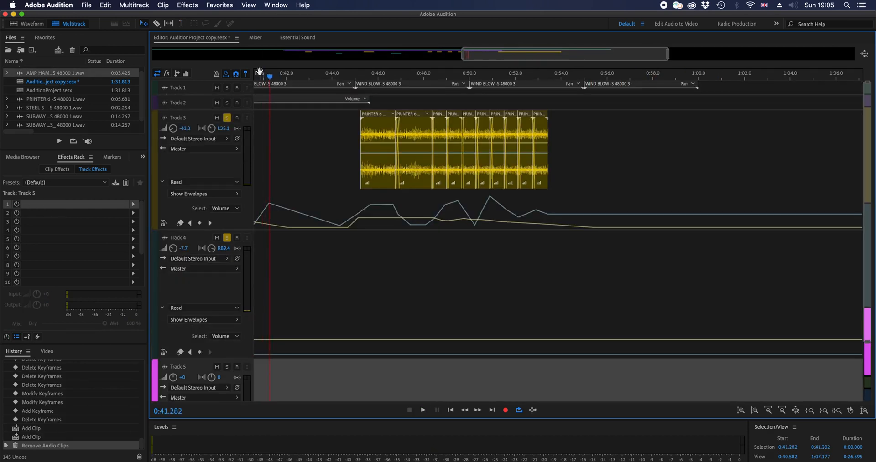
Make a time selection from about 0:35.442 to 0:41.797 covering the four short printer clips on Track 3.
left_click_drag(264, 79, 331, 102)
left_click(168, 23)
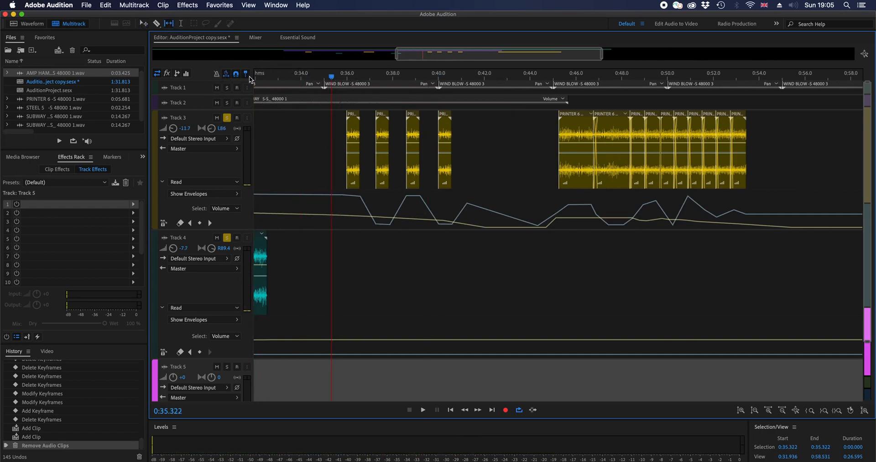
left_click(375, 158)
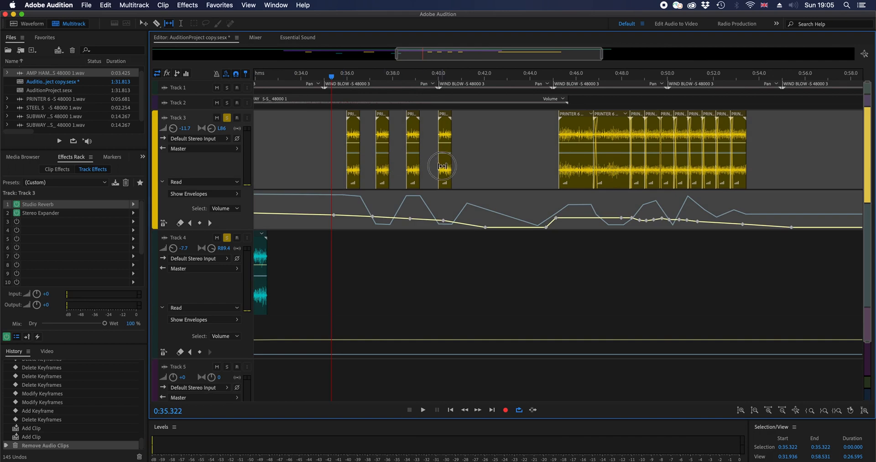
left_click(181, 23)
left_click_drag(334, 166, 474, 184)
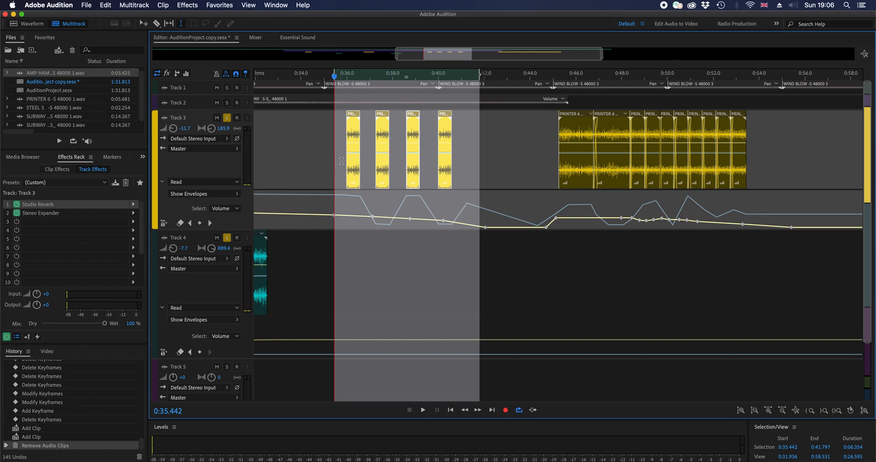
Move the playhead to about 0:31.350 and show Track 3 and Track 4's clips together on the timeline.
scroll(341, 161, "down", 1)
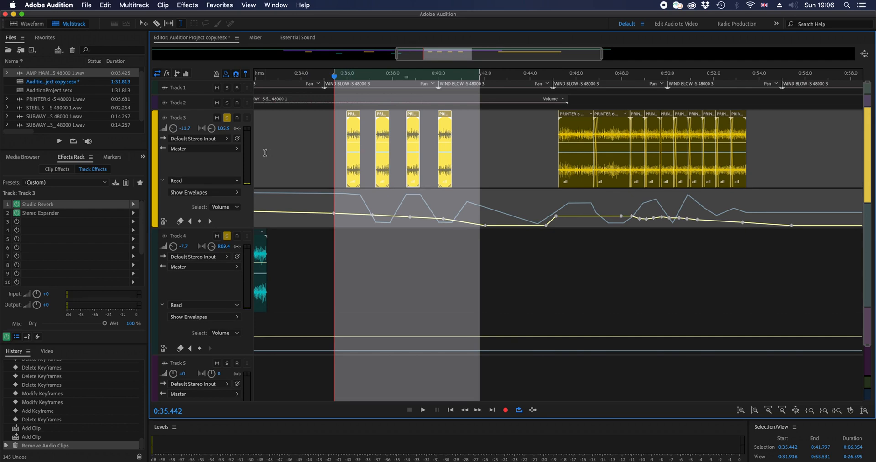
scroll(292, 157, "down", 1)
scroll(290, 157, "down", 1)
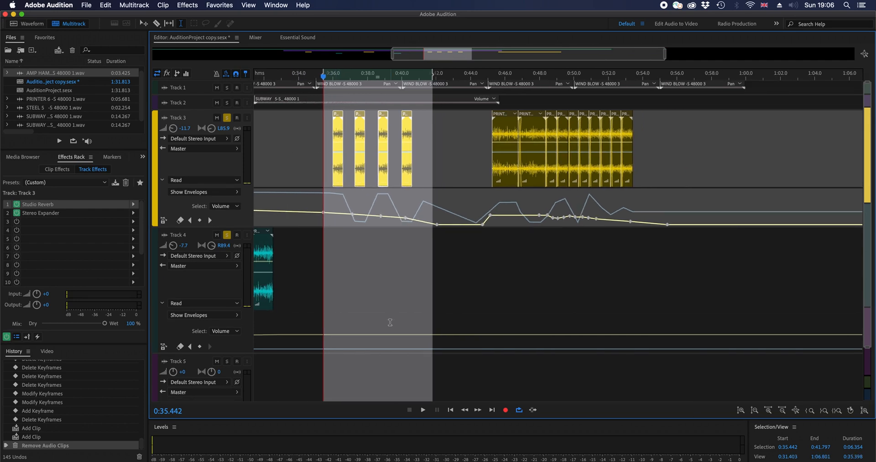
left_click(254, 73)
left_click_drag(272, 73, 496, 72)
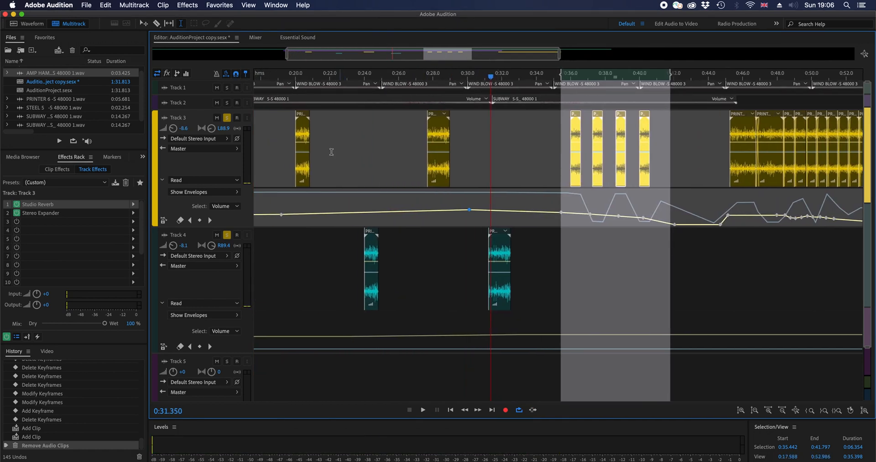
scroll(342, 158, "down", 2)
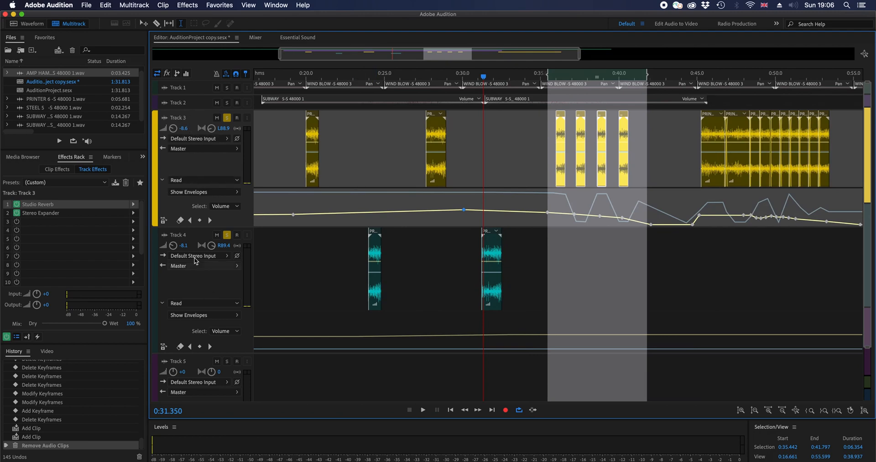
Add a stereo bus track directly below Track 4.
left_click(192, 240)
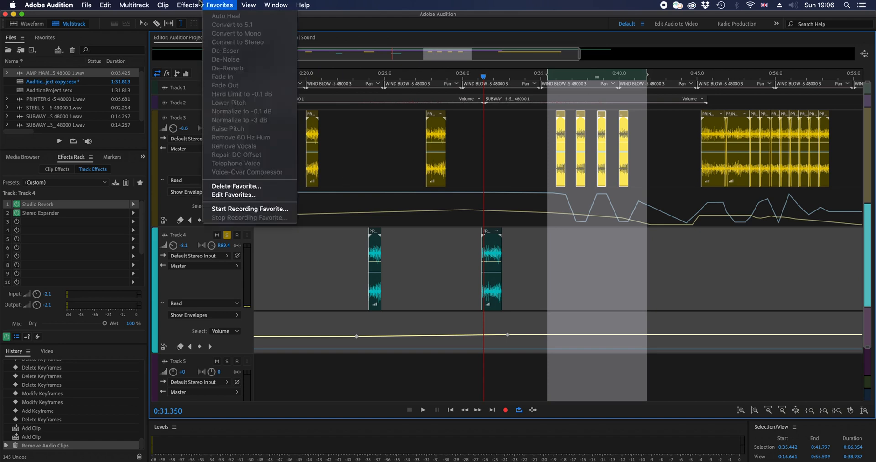
left_click(134, 5)
mouse_move(145, 19)
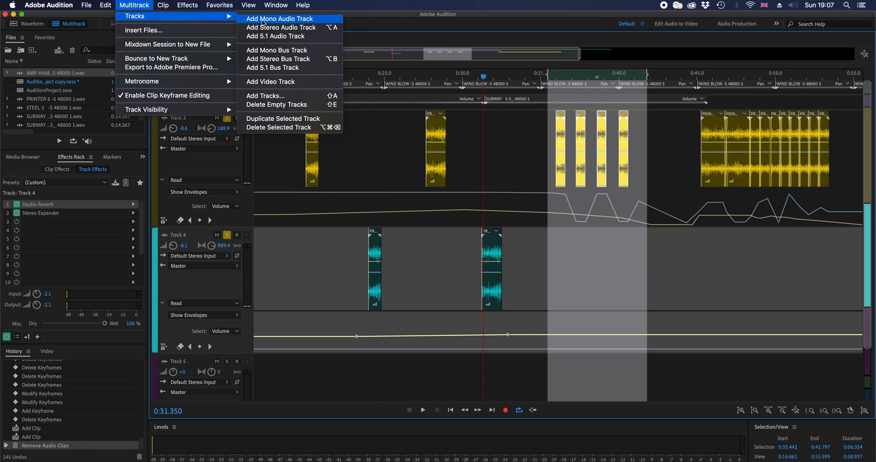
left_click(307, 62)
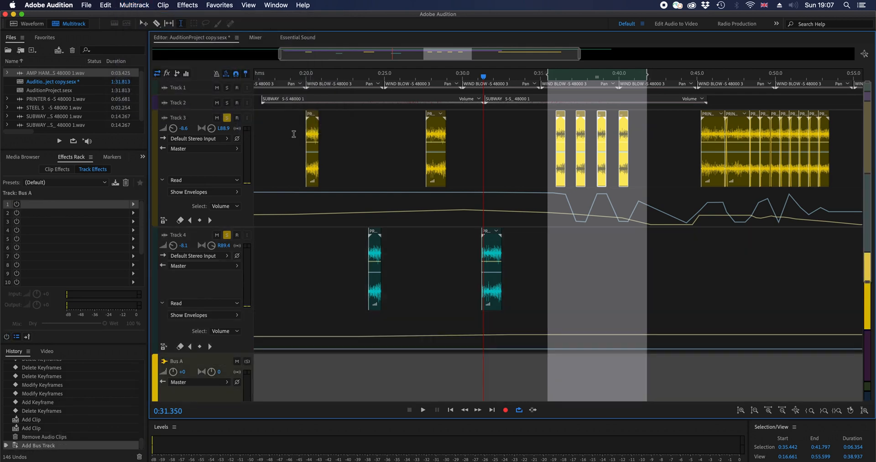
mouse_move(185, 362)
left_mouse_down()
mouse_move(200, 252)
mouse_move(196, 359)
left_mouse_up()
Route the outputs of Track 3 and Track 4 to Bus A.
scroll(369, 368, "down", 2)
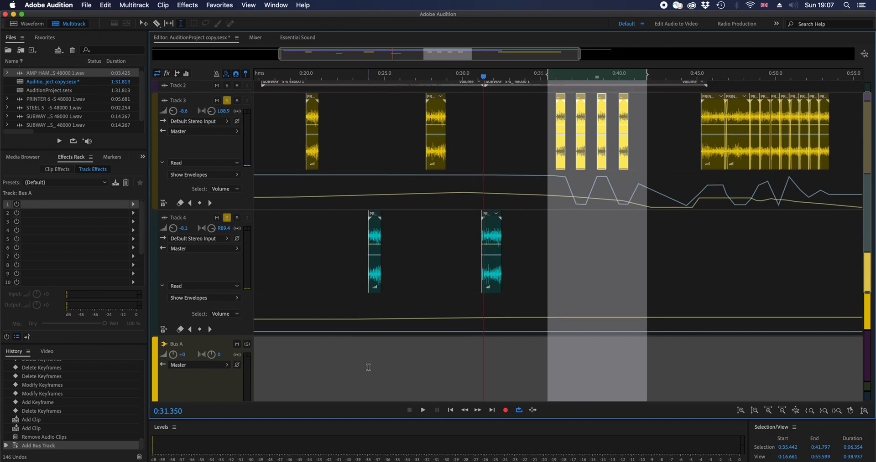
scroll(368, 368, "down", 2)
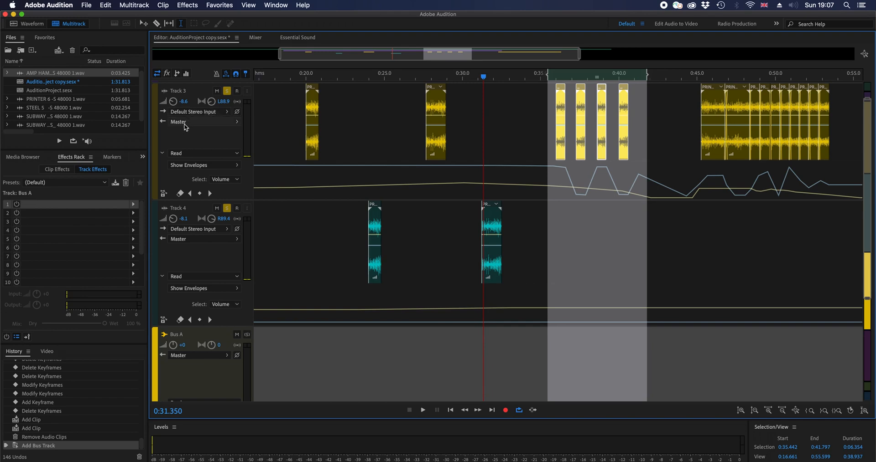
left_click(212, 122)
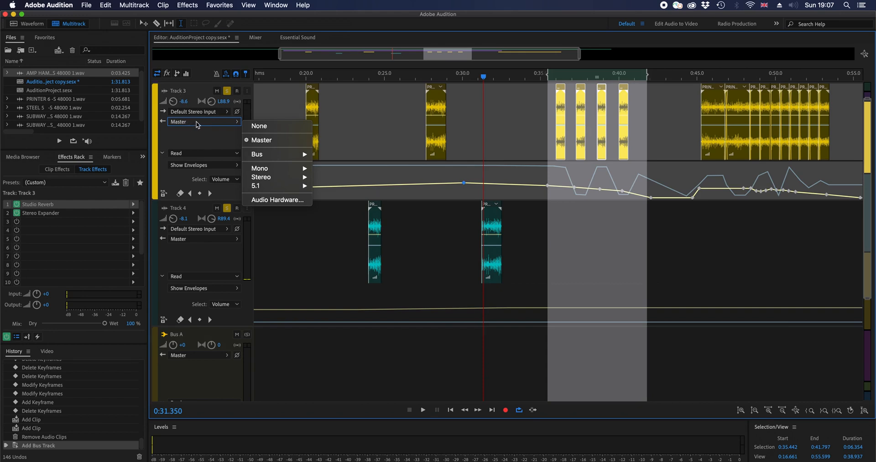
mouse_move(299, 156)
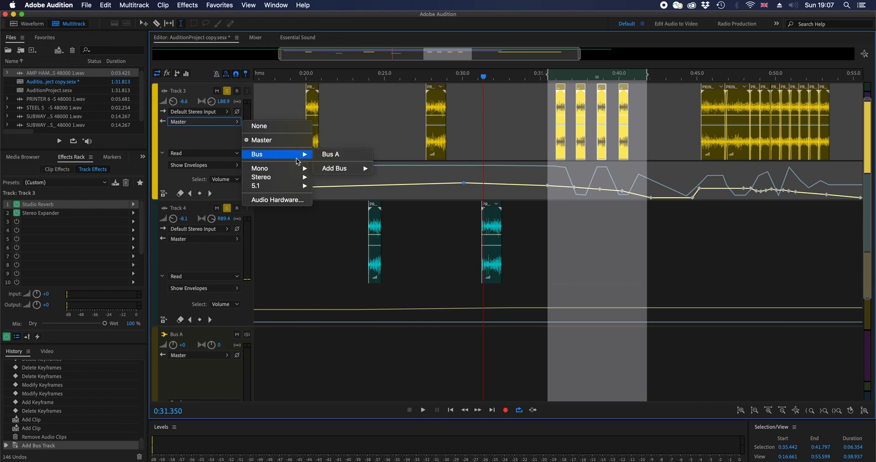
left_click(340, 155)
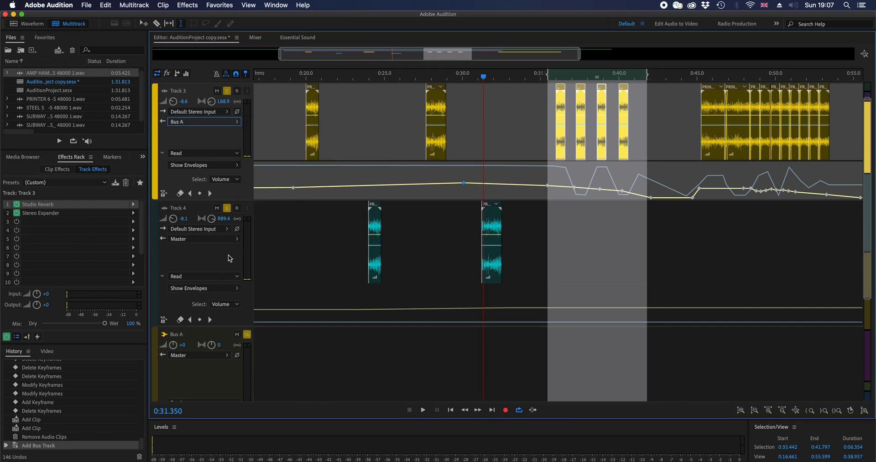
left_click(207, 242)
mouse_move(292, 272)
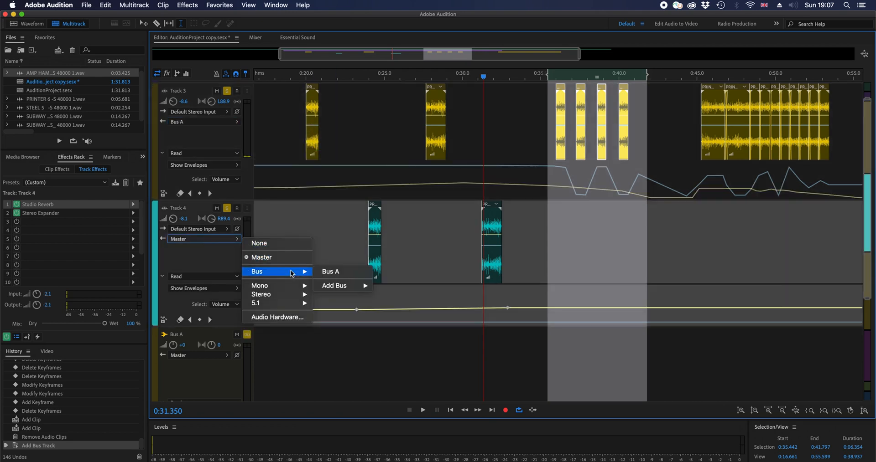
left_click(333, 272)
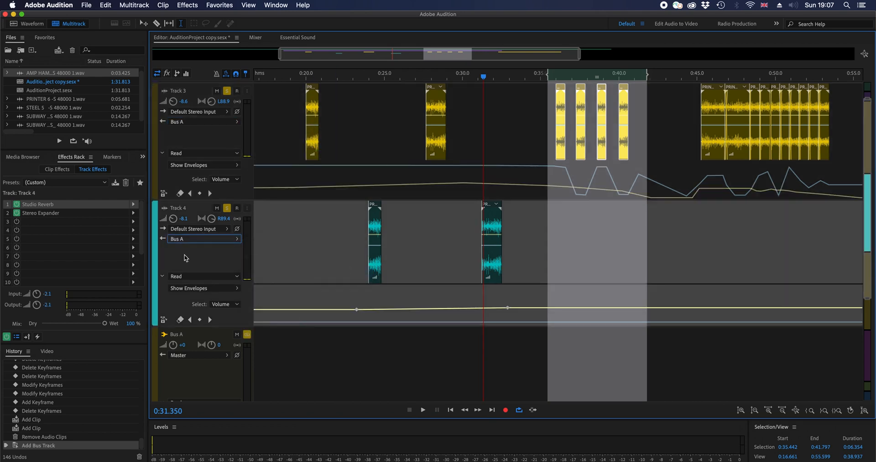
Place the playhead at about 0:19.140 and play the printer clips routed through Bus A.
left_click(293, 75)
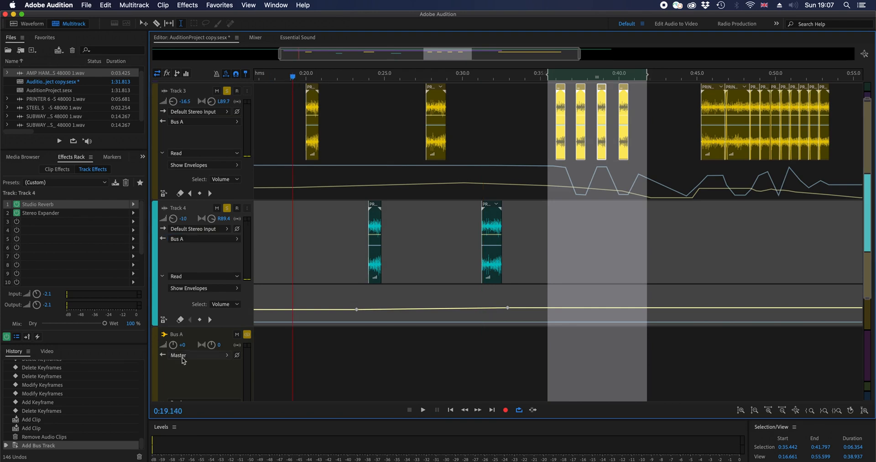
scroll(278, 374, "down", 3)
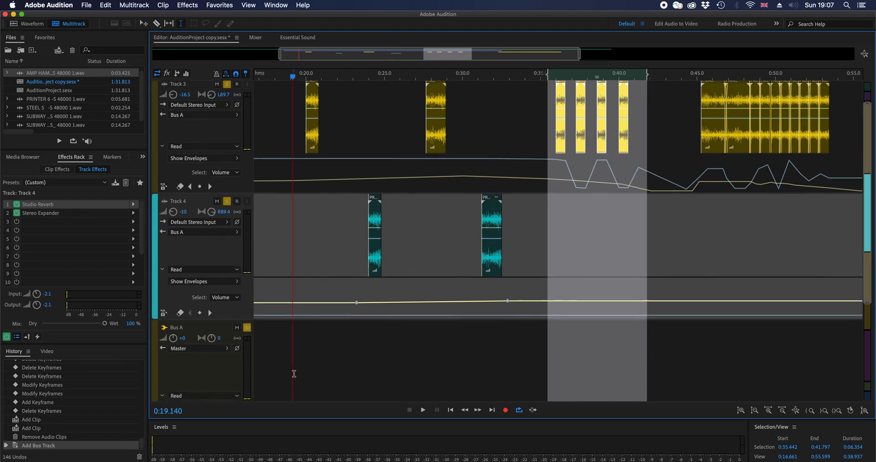
scroll(289, 374, "down", 2)
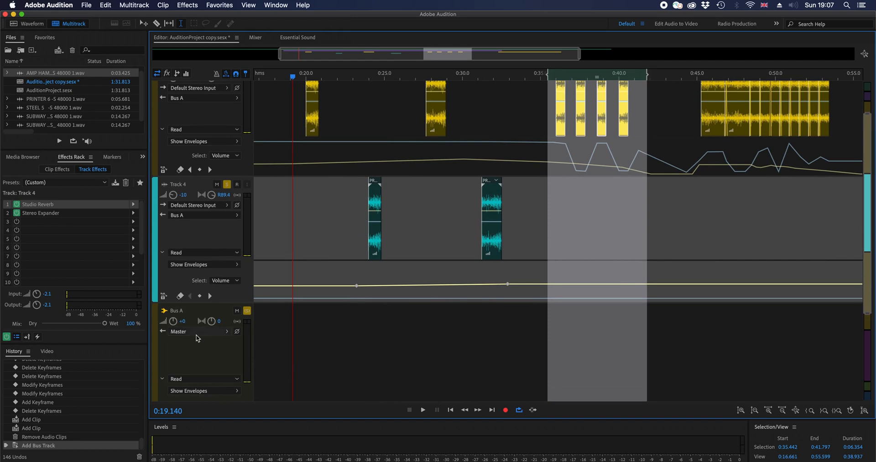
key("space")
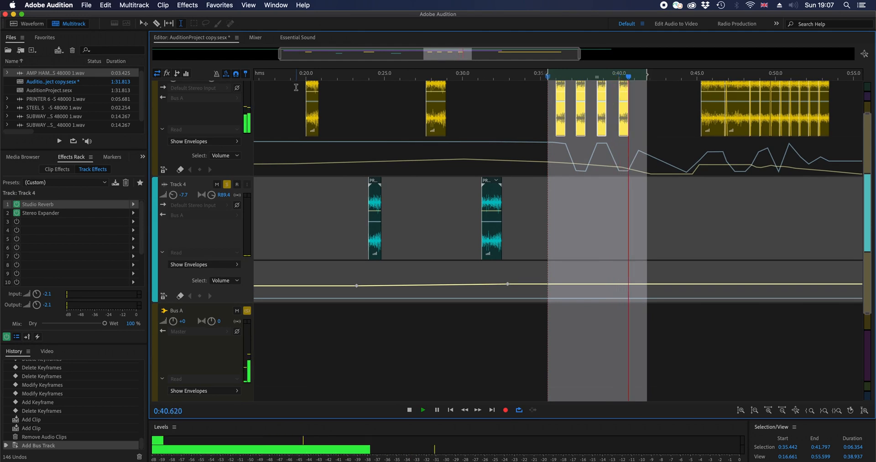
key("space")
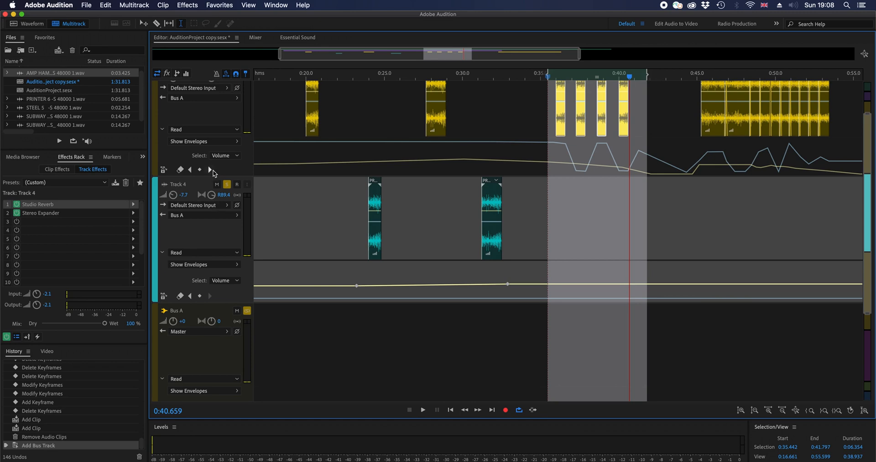
Copy Track 4's Studio Reverb to Bus A's first effect slot, and turn off the Studio Reverb on Tracks 4 and 3.
left_click(255, 37)
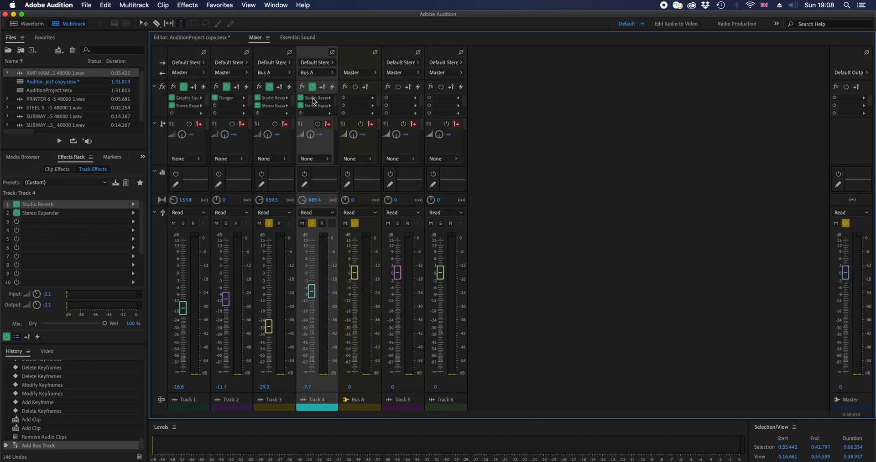
left_click_drag(313, 101, 358, 101)
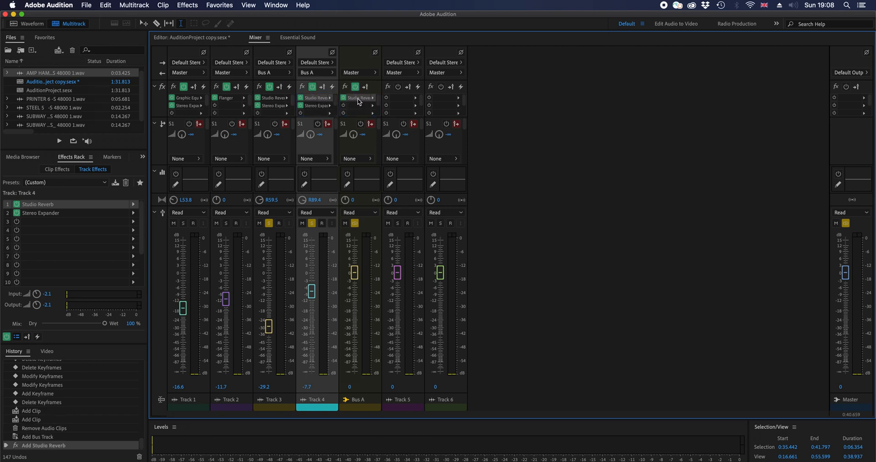
left_click(301, 99)
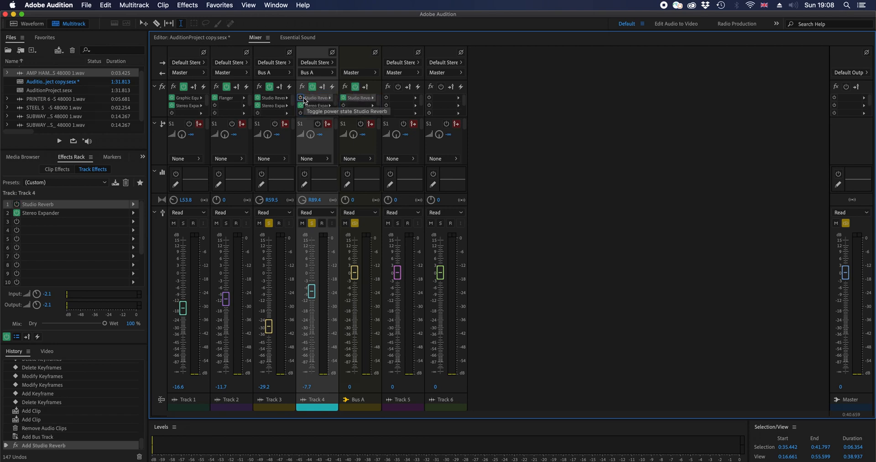
left_click(257, 97)
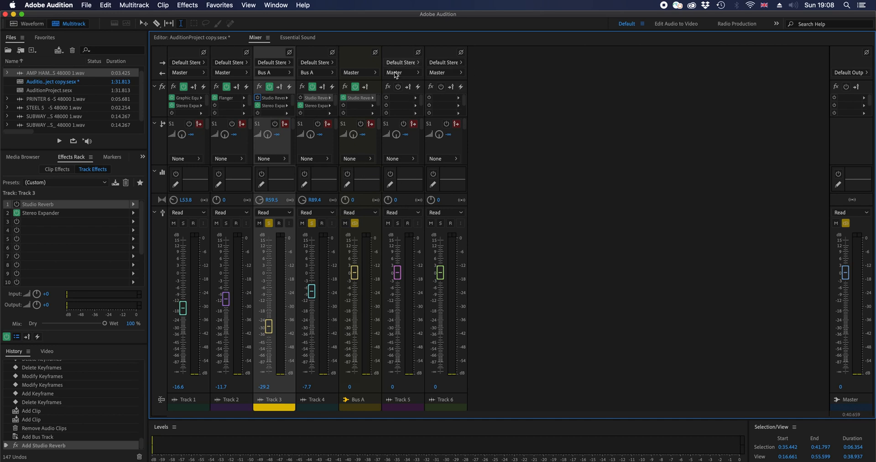
Return to the multitrack timeline and play the selected printer clips with Bus A's Studio Reverb.
left_click(198, 40)
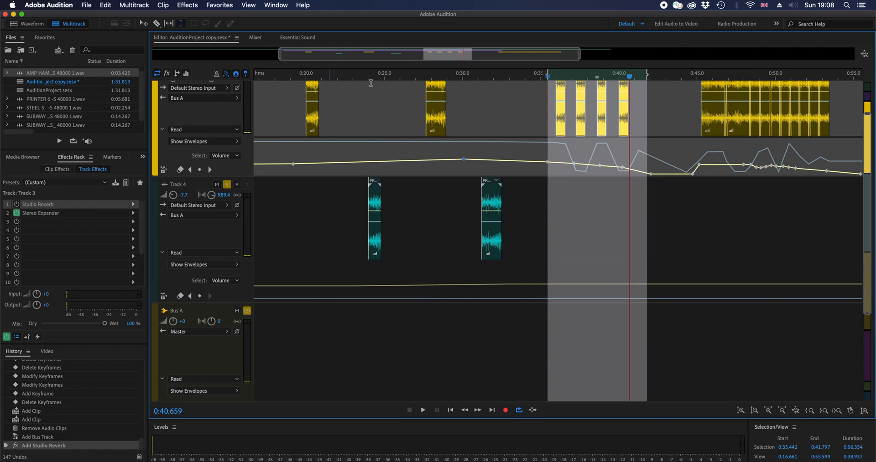
key("space")
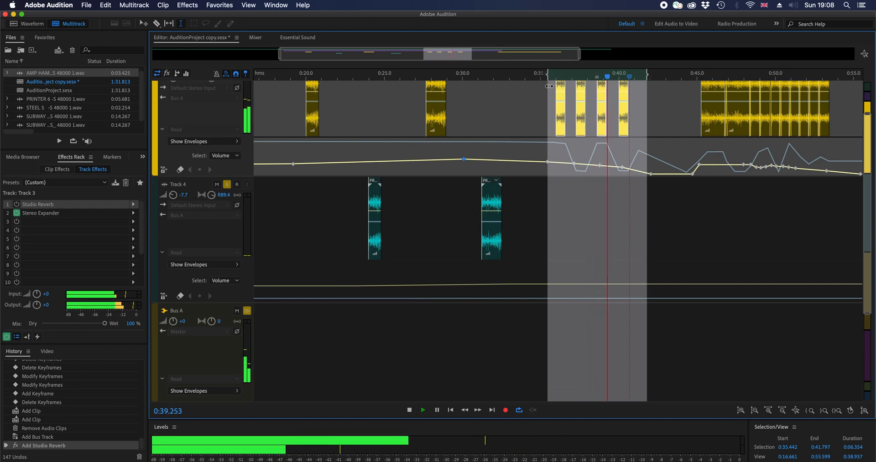
key("space")
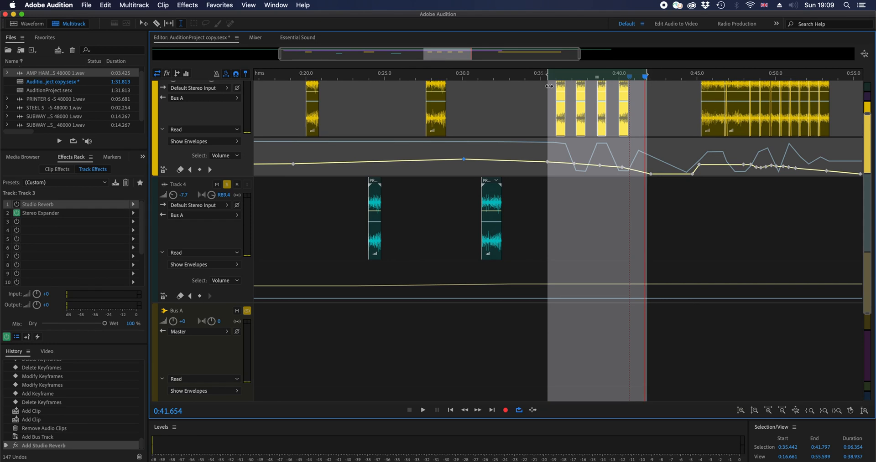
Select Bus A and show its Mute envelope in the automation lane alongside the Volume envelope.
left_click(199, 312)
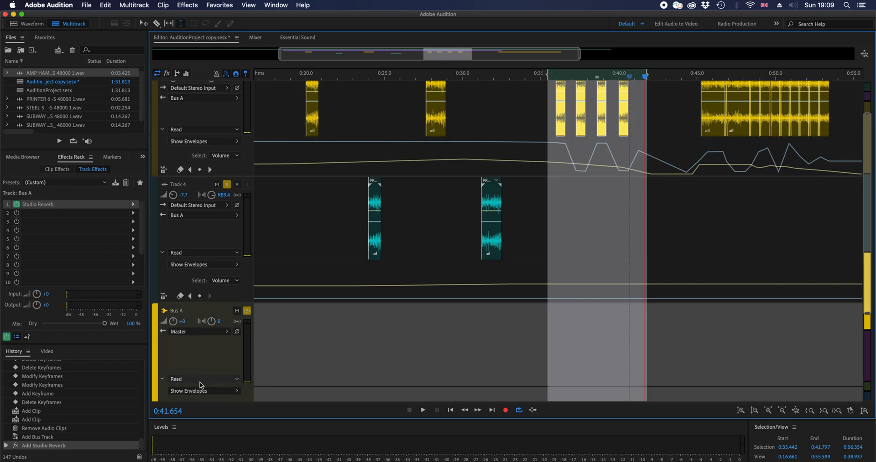
scroll(230, 400, "up", 4)
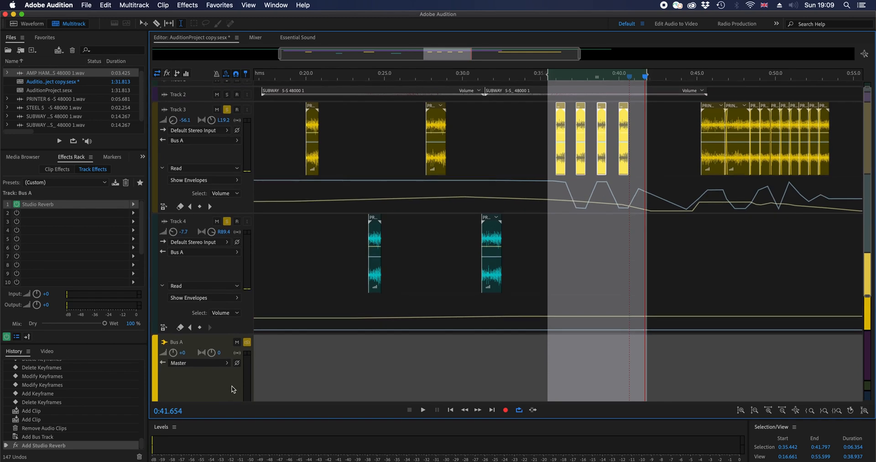
scroll(270, 389, "down", 2)
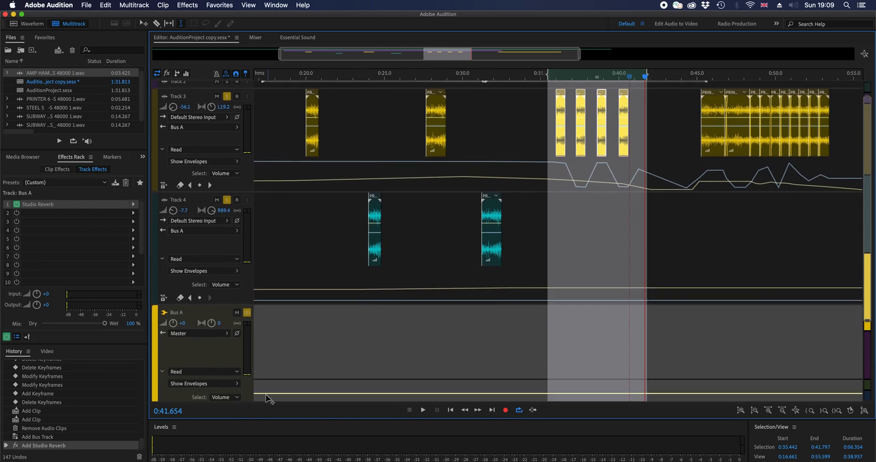
scroll(249, 397, "down", 1)
scroll(281, 385, "down", 2)
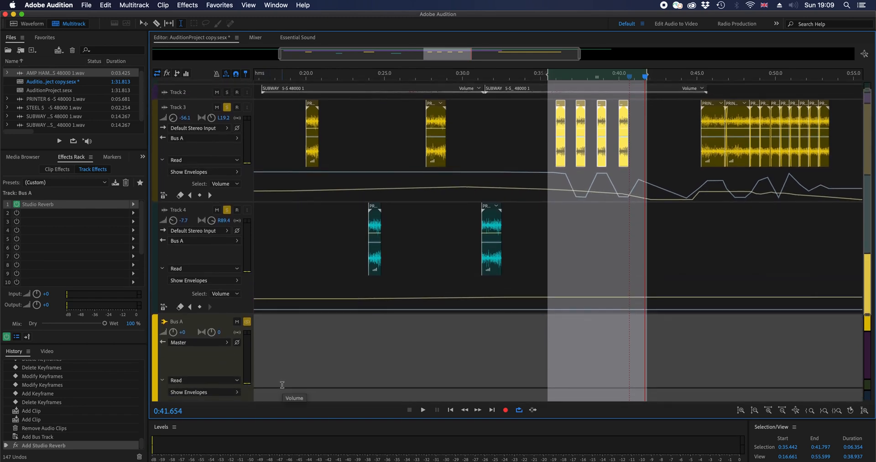
scroll(282, 385, "down", 2)
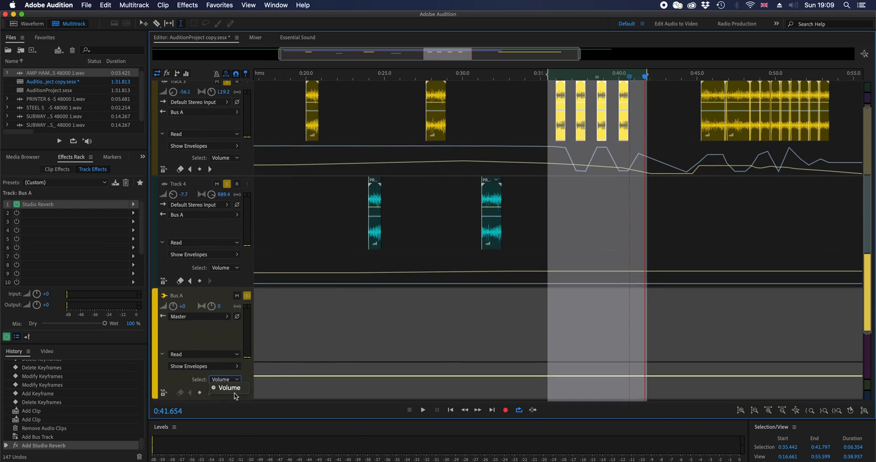
left_click(220, 368)
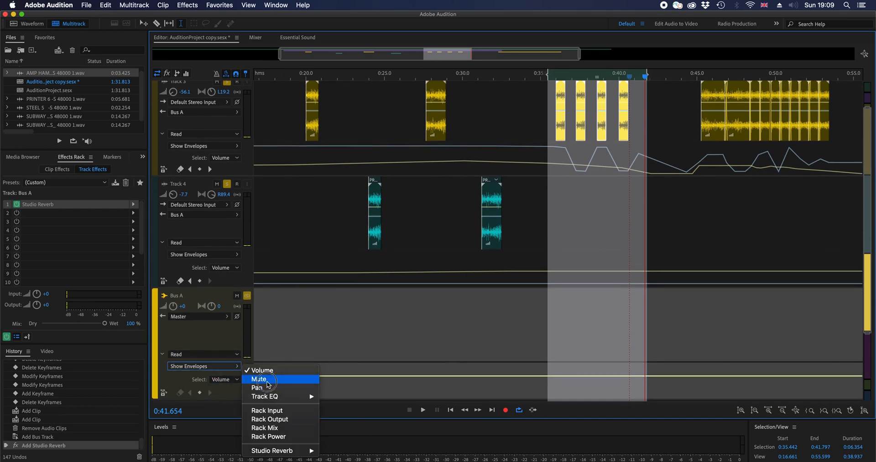
left_click(258, 379)
left_click(235, 379)
left_click(230, 388)
Show Bus A's Pan envelope and choose Pan as its active envelope for editing.
left_click(205, 367)
left_click(262, 388)
left_click(235, 379)
left_click(234, 384)
left_click(234, 379)
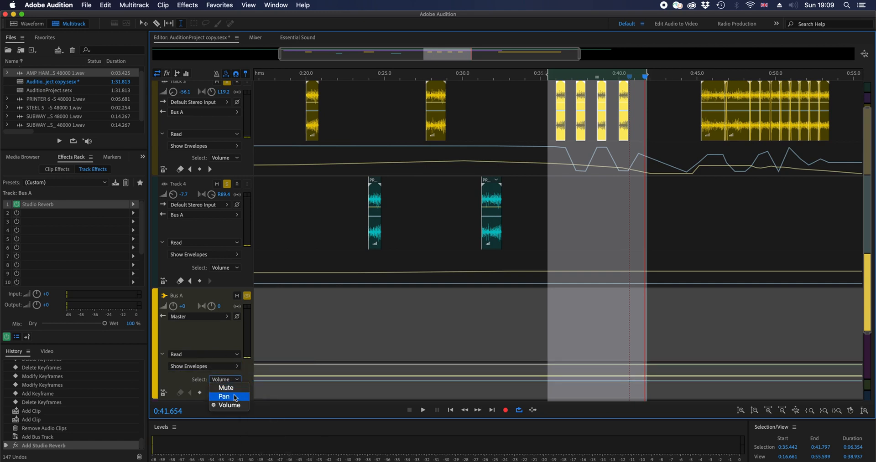
left_click(235, 405)
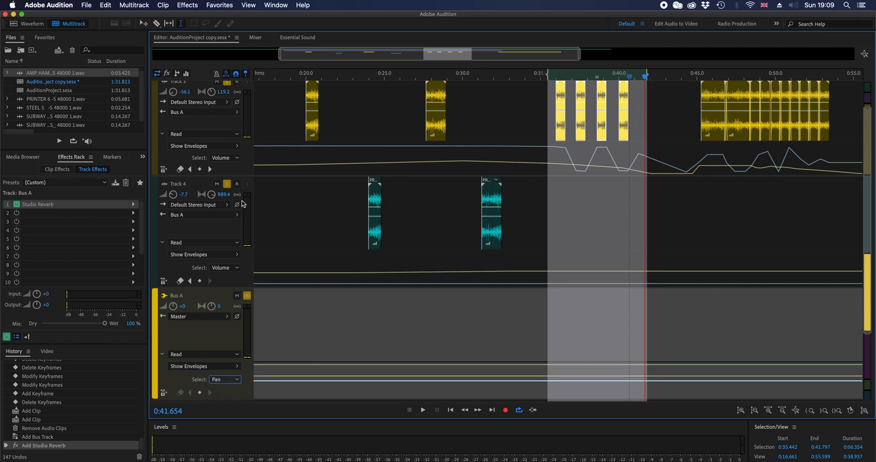
Play the printer clips on Tracks 3 and 4 to check the sound of the bus.
left_click(297, 77)
key("space")
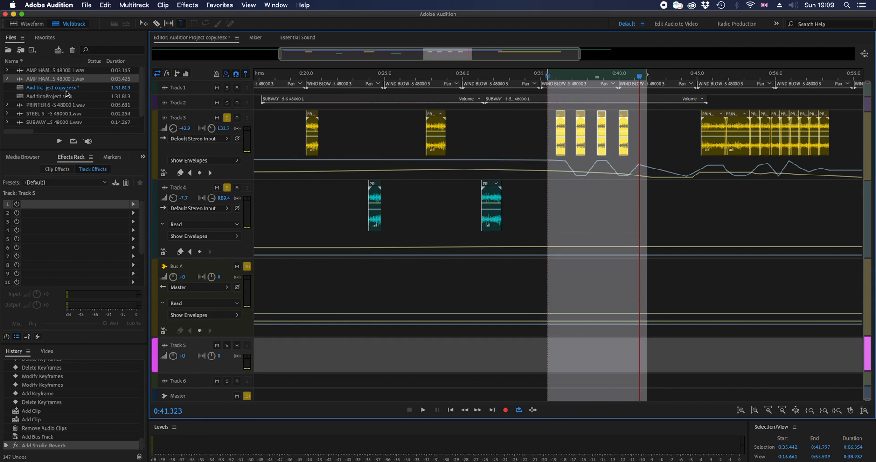
Insert both AMP HAM files one after the other on Track 5 from about 0:22, and select the AMP HAM 3 clip.
left_click(54, 71, "shift")
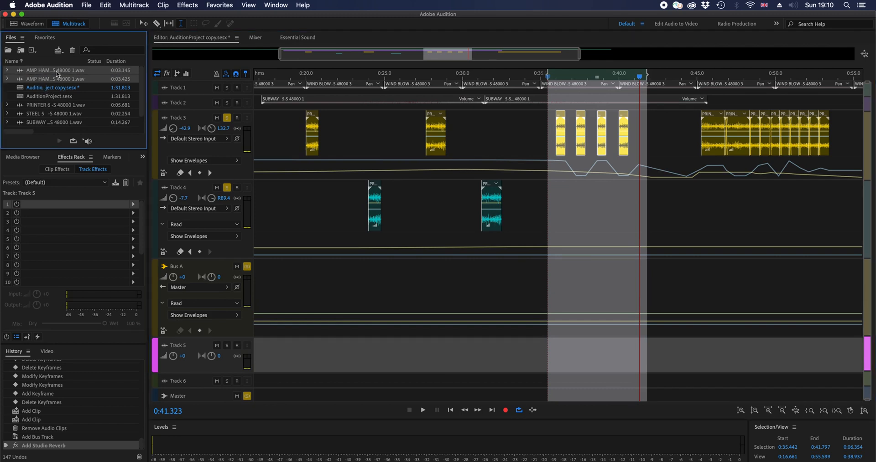
left_click_drag(42, 72, 345, 324)
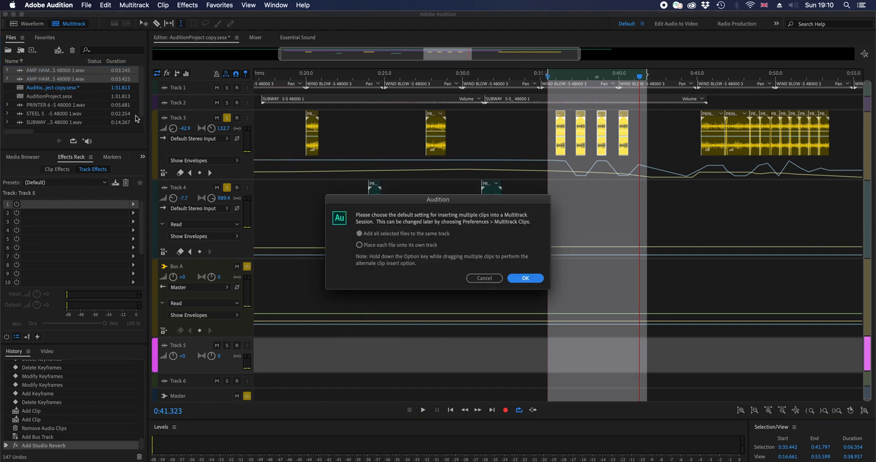
left_click(524, 280)
left_click(464, 352)
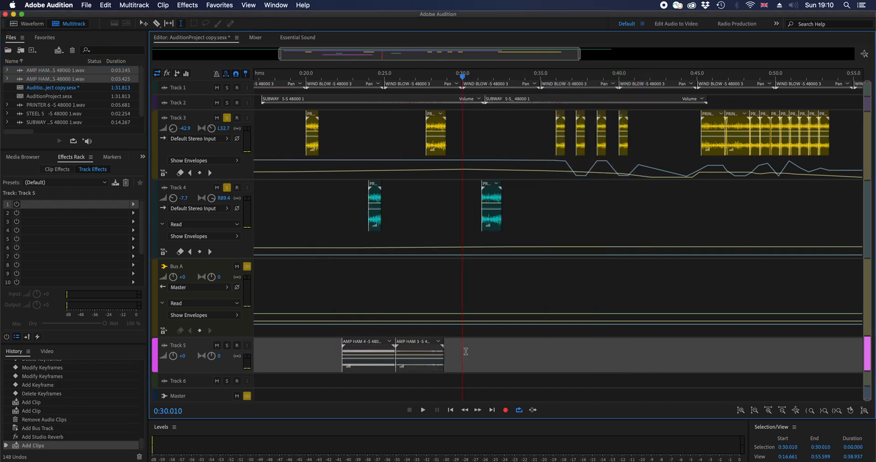
left_click(382, 352)
left_click(420, 347)
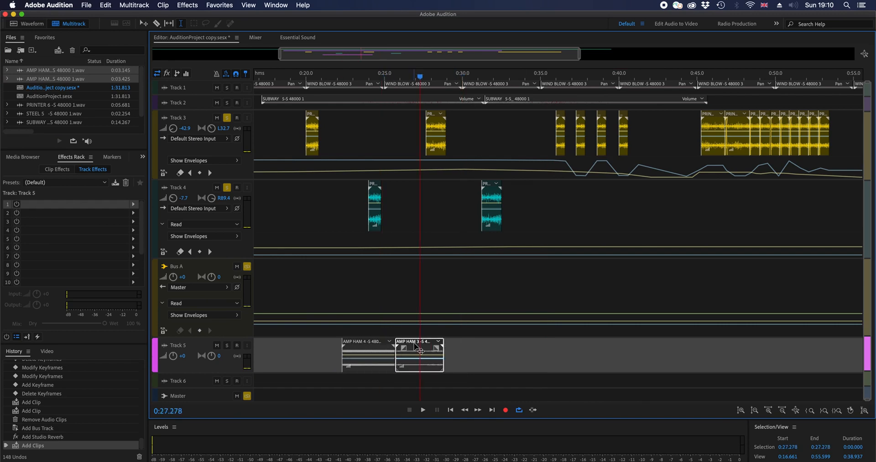
Solo Track 5, turn off solo on Tracks 4 and 3, and play the AMP HAM clips from about 0:21.532.
left_click(331, 76)
key("space")
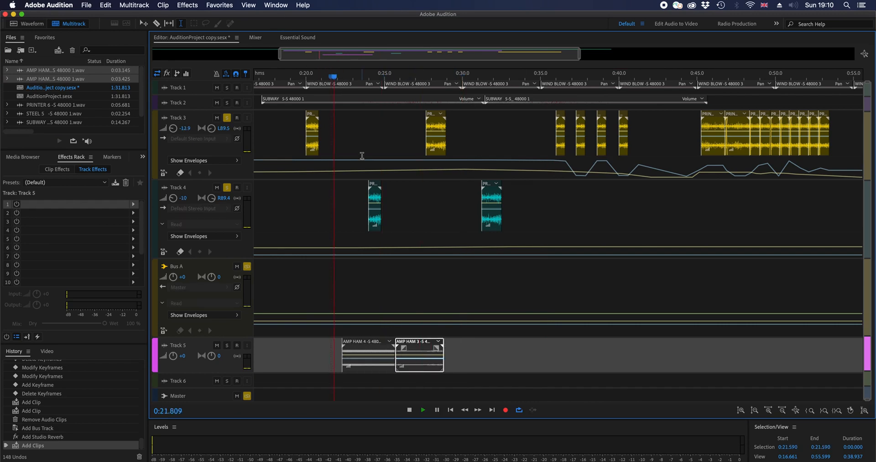
key("space")
left_click(227, 347)
left_click(227, 188)
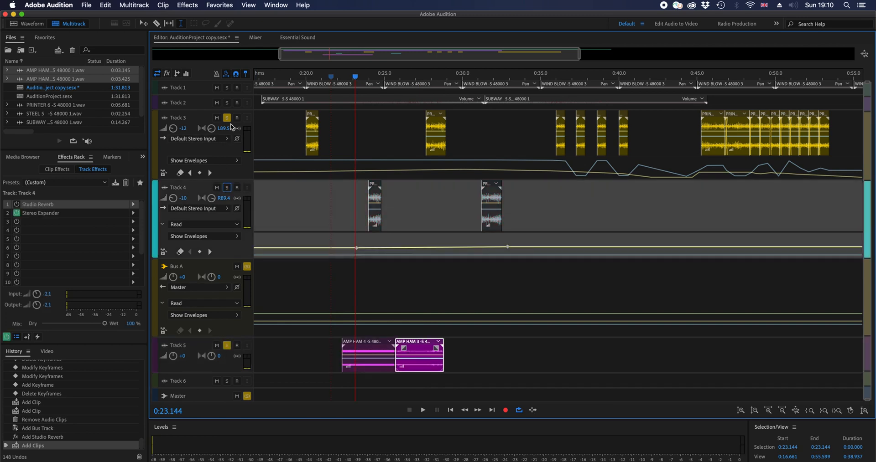
left_click(228, 119)
left_click(330, 75)
key("space")
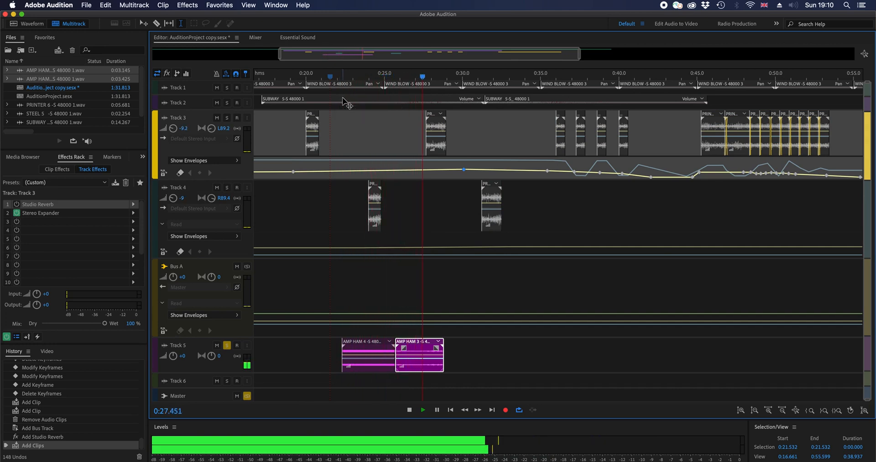
Move the AMP HAM 3 clip to about 0:40 and the AMP HAM 4 clip to about 0:04 on Track 5.
left_click(566, 210)
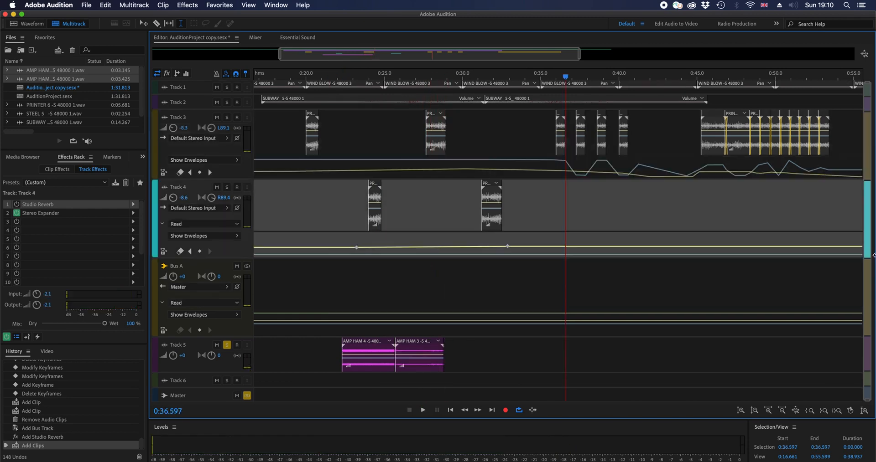
left_click_drag(401, 347, 633, 347)
left_click(252, 75)
key("Home")
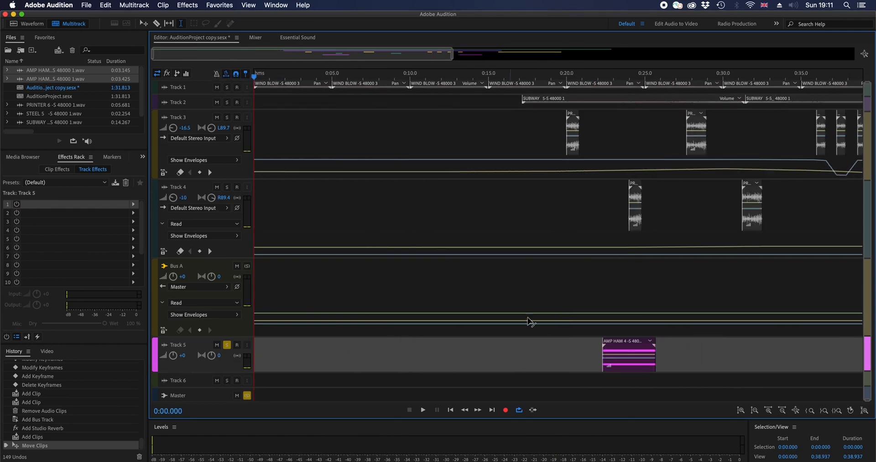
left_click_drag(636, 347, 353, 345)
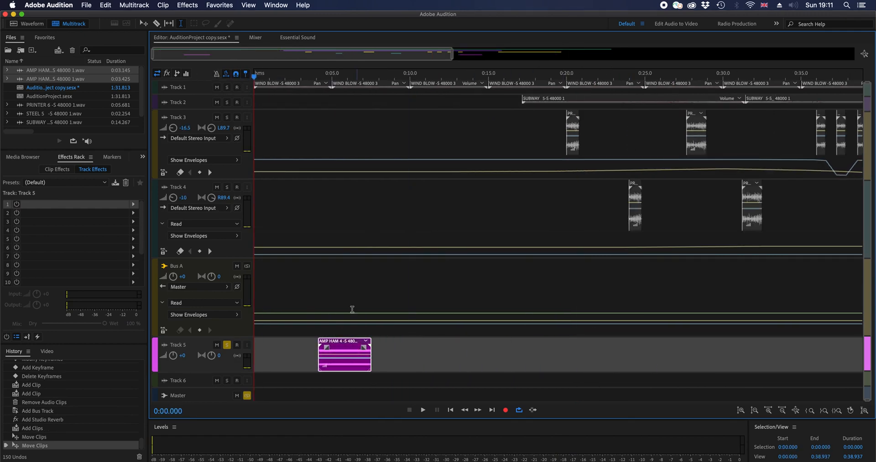
Trim the AMP HAM 4 clip on Track 5 to run from about 0:02.5 to 0:04.
scroll(294, 262, "up", 2)
scroll(294, 295, "down", 2)
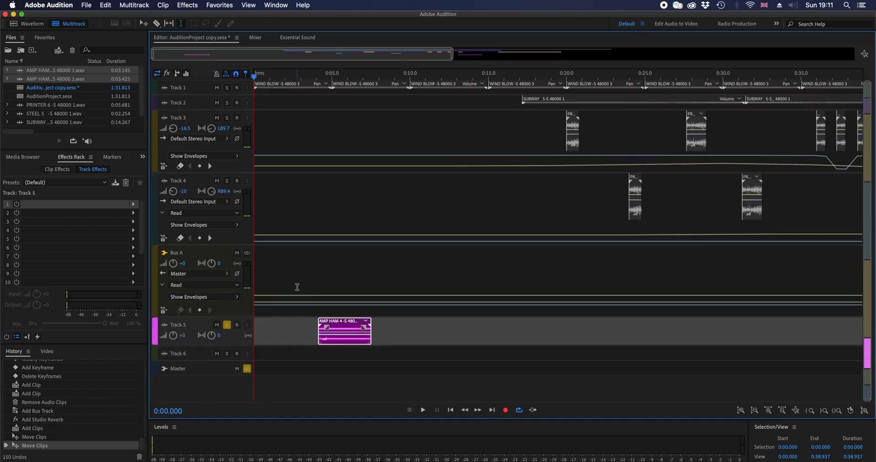
scroll(299, 300, "up", 1)
left_click_drag(365, 321, 324, 342)
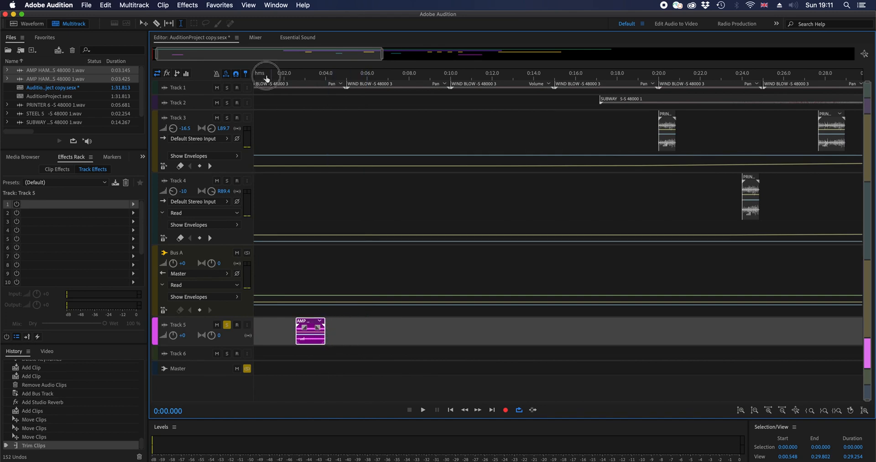
Turn off solo on Track 5 and play the session from the beginning past the AMP HAM 4 clip.
left_click_drag(267, 75, 196, 73)
scroll(213, 136, "up", 5)
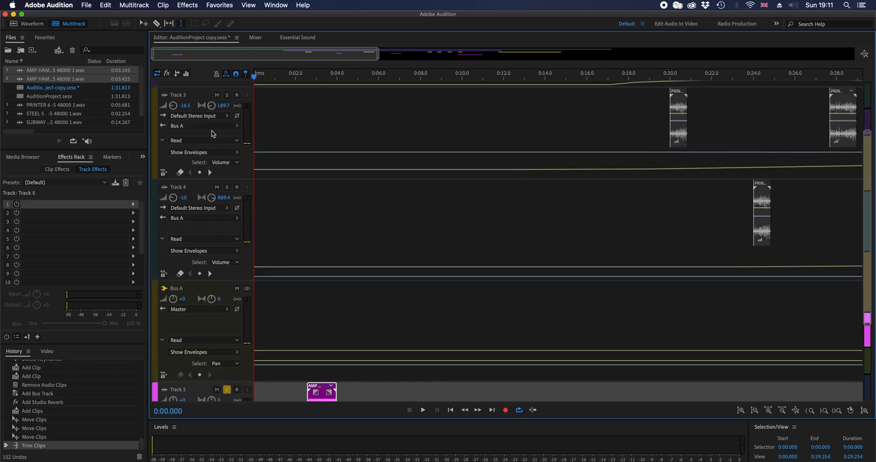
scroll(224, 109, "down", 5)
left_click(226, 202)
key("space")
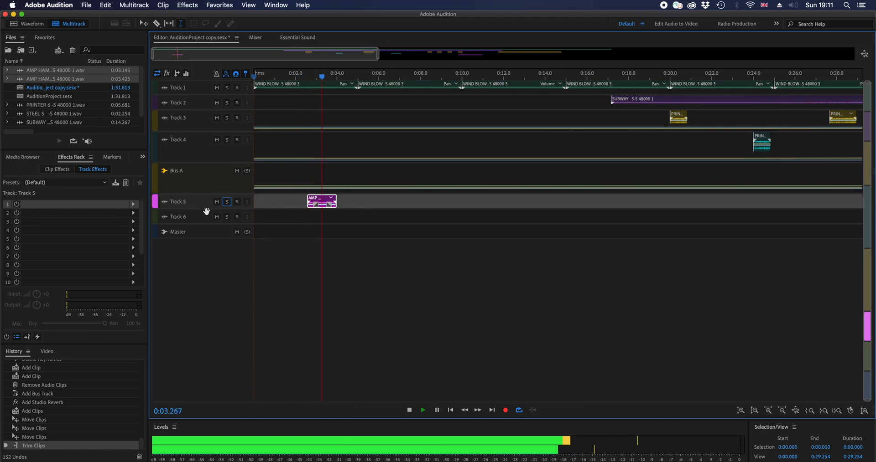
key("space")
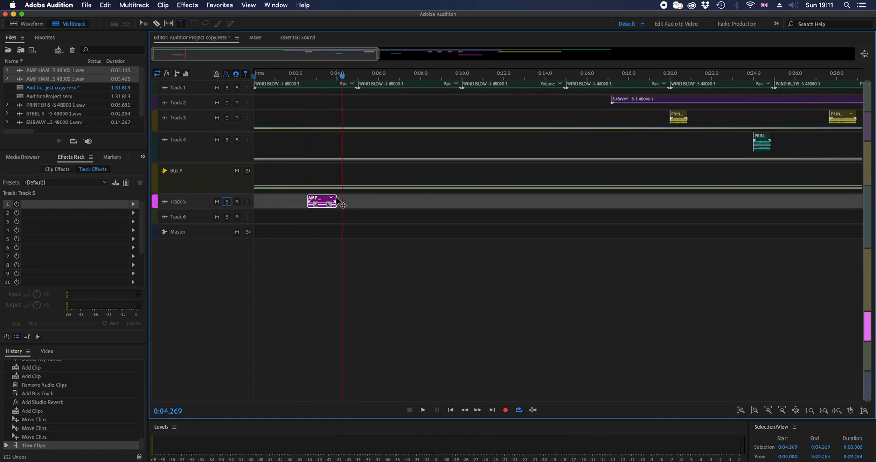
Paste a copy of the AMP HAM 4 clip on Track 5 at 0:09.159 and lengthen it to about 2.8 seconds.
left_click_drag(339, 210, 331, 210)
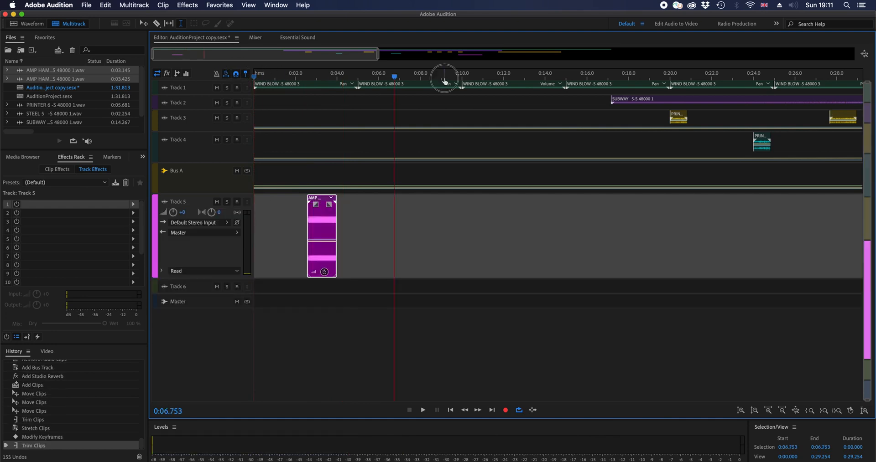
key("ctrl+v")
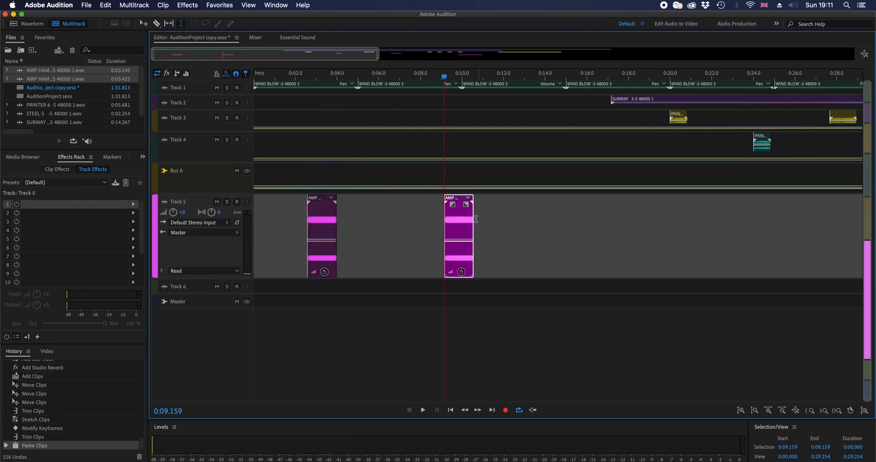
left_click_drag(473, 219, 546, 229)
left_click_drag(561, 230, 560, 229)
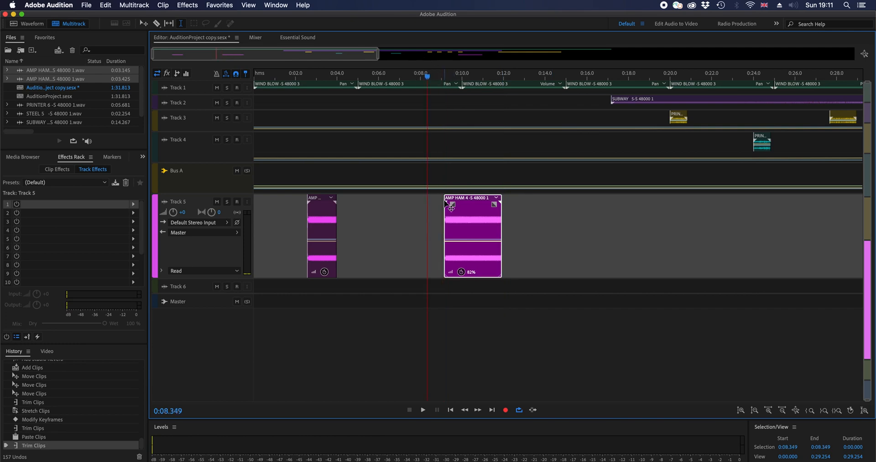
Audition the pasted AMP HAM 4 clip from 0:08.349, then shorten it to about 1.8 seconds and move it to start at 0:10.
key("space")
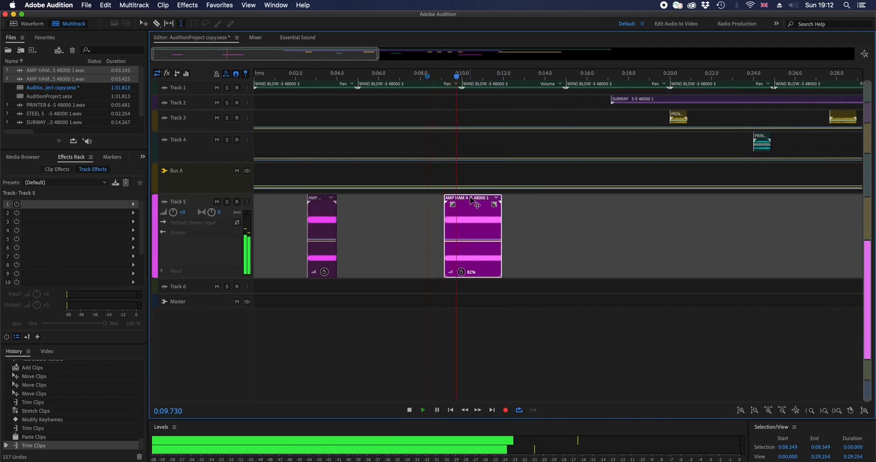
key("space")
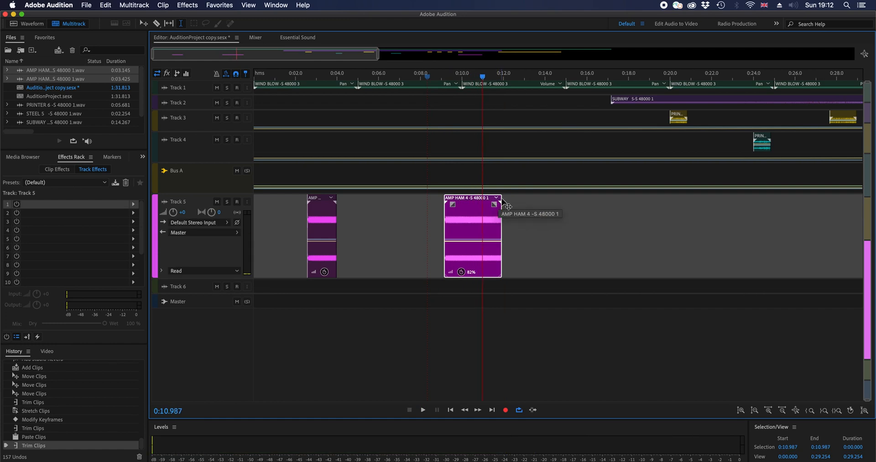
left_click_drag(500, 211, 472, 200)
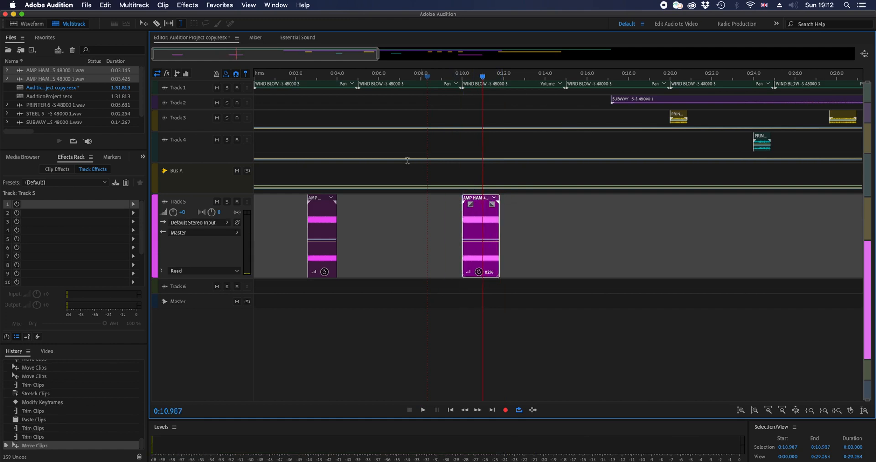
Play the session from the start to check both AMP HAM 4 clips against the other tracks.
left_click_drag(257, 78, 247, 76)
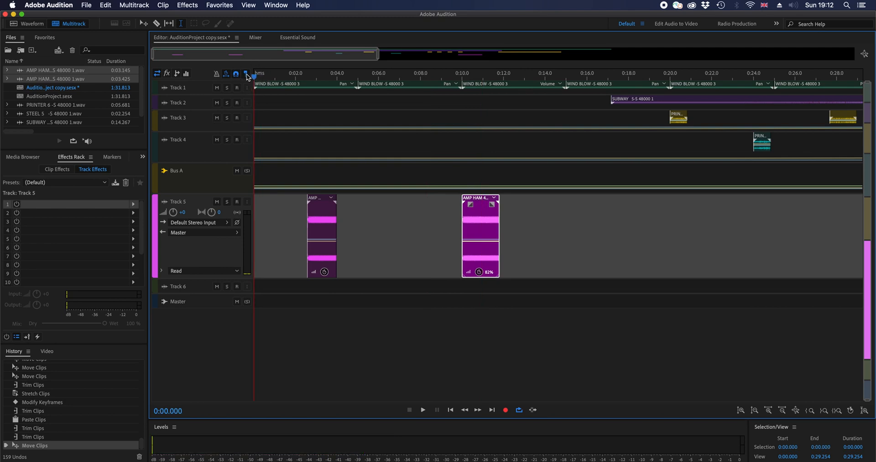
key("space")
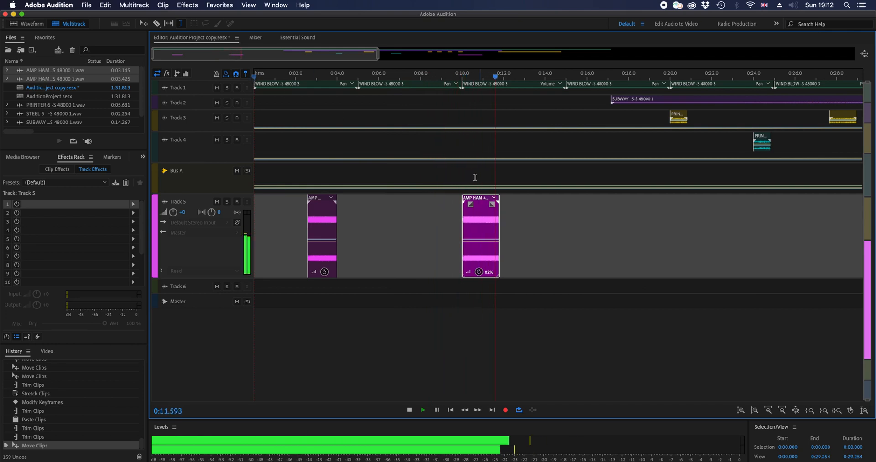
key("space")
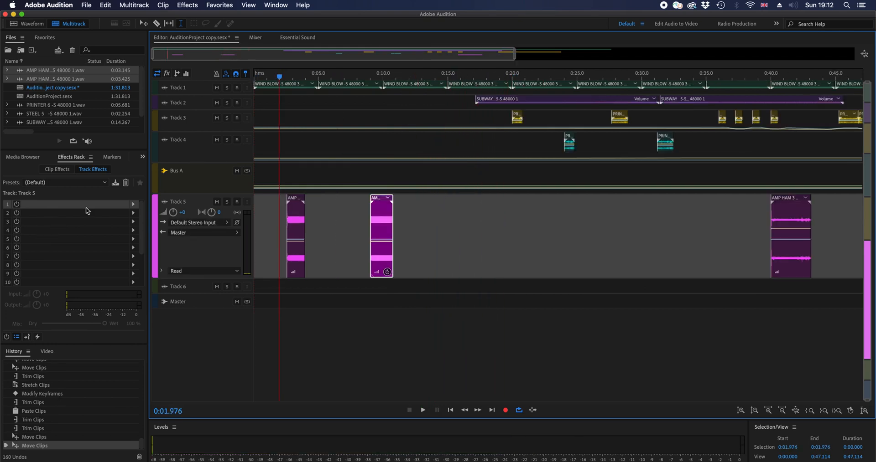
Add an Analog Delay effect from Delay and Echo to the first effects slot of Track 5.
left_click(17, 204)
left_click(133, 205)
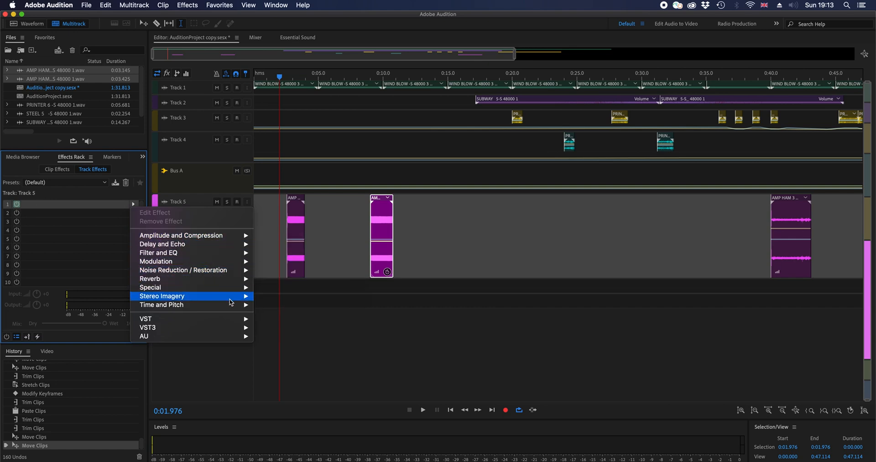
mouse_move(233, 306)
mouse_move(222, 245)
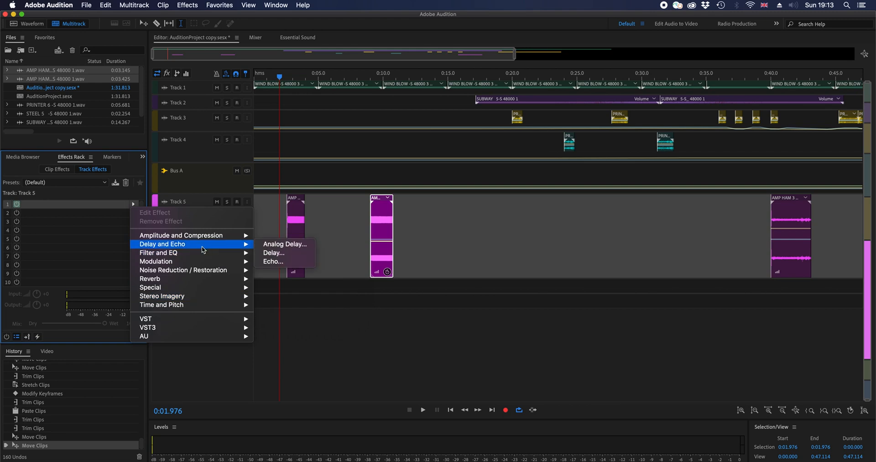
left_click(294, 245)
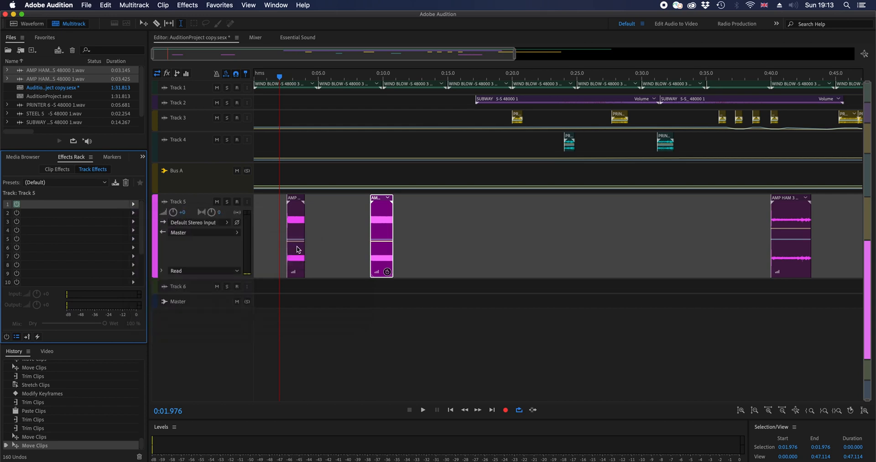
Try the Crazy Train preset on Track 5's Analog Delay and play the first AMP HAM 4 clip from 0:01.976.
left_click(431, 174)
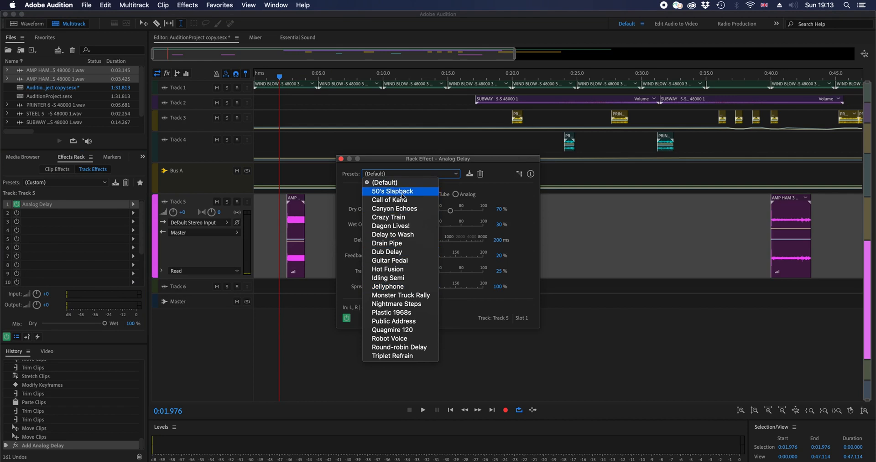
left_click(403, 217)
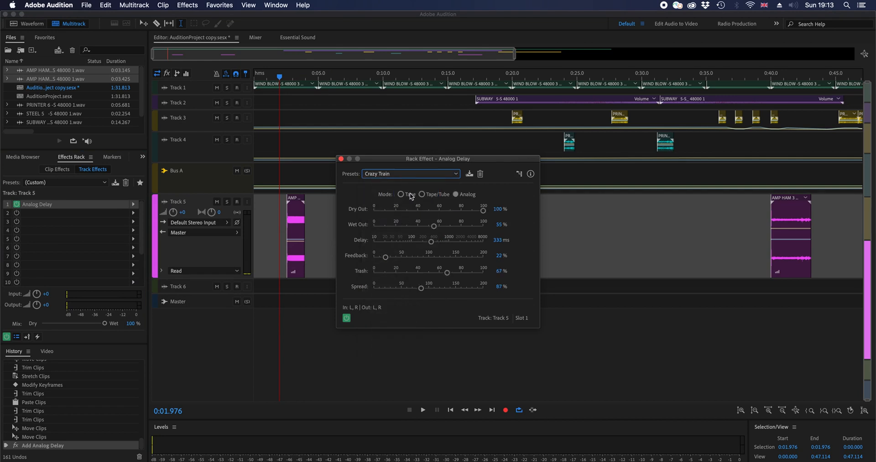
left_click_drag(427, 162, 544, 148)
key("space")
key("space")
Apply the 50's Slapback preset to the Analog Delay and solo Track 5.
left_click(549, 160)
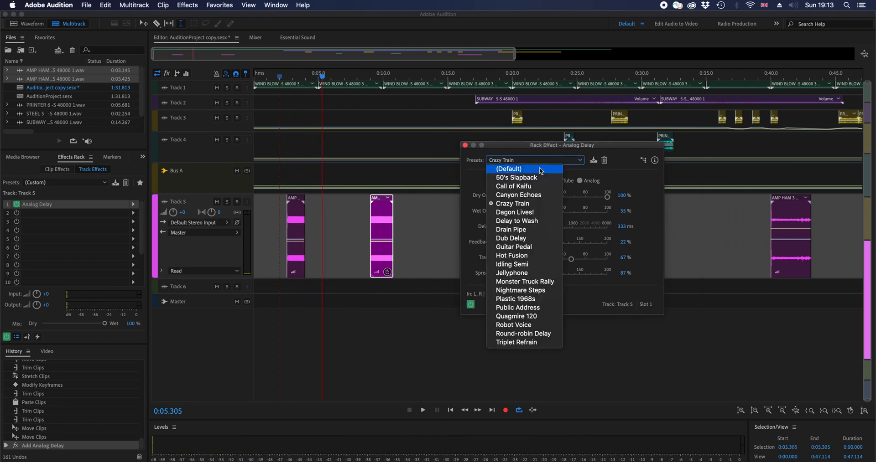
left_click(529, 179)
left_click(226, 202)
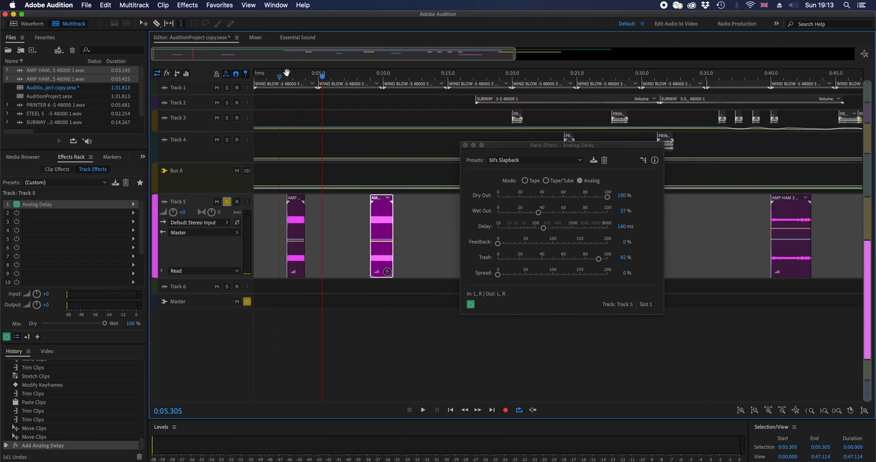
Select the time range from 0:02.574 to 0:07.093 around the first AMP HAM 4 clip and start looped playback.
left_click_drag(273, 100, 345, 112)
left_click_drag(272, 70, 287, 72)
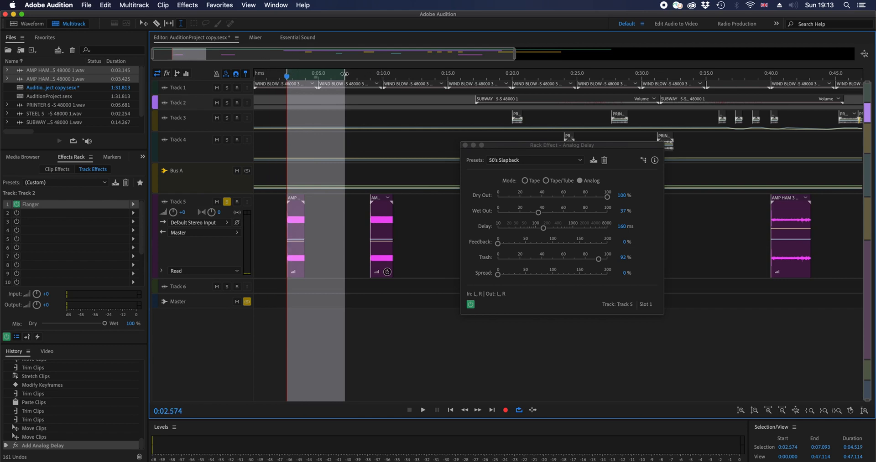
key("space")
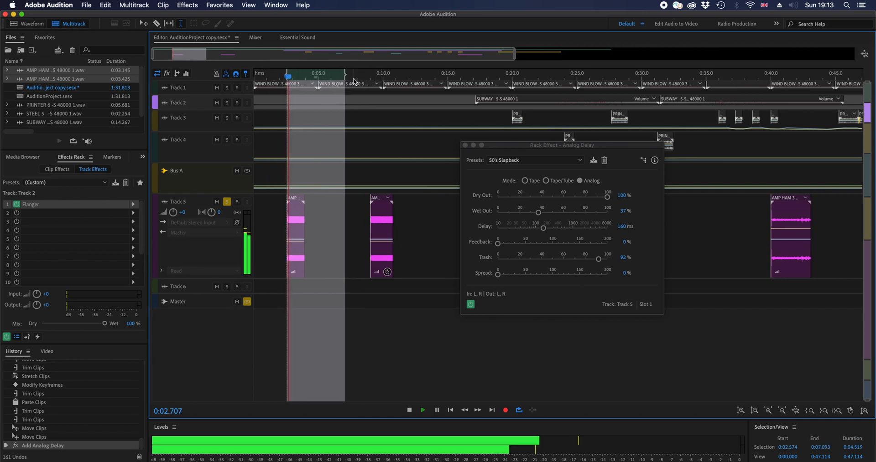
Audition the Call of Kaifu and Canyon Echoes presets of the Analog Delay over the looped range.
left_click(520, 160)
left_click(533, 188)
key("space")
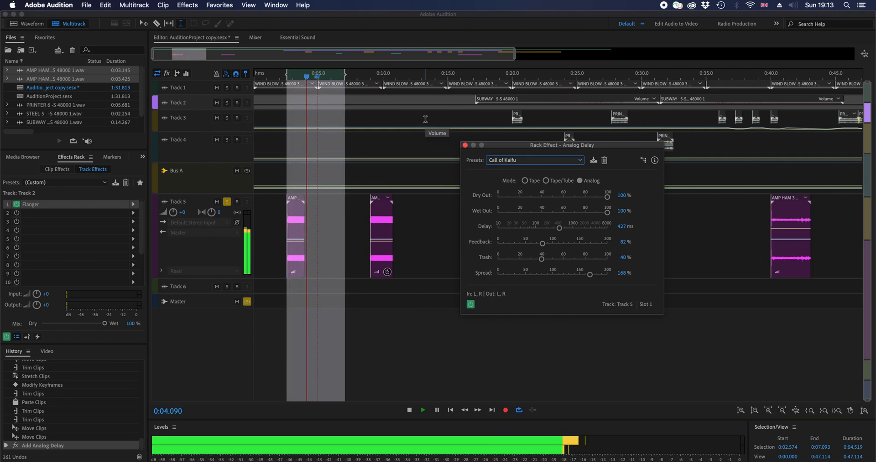
left_click(524, 162)
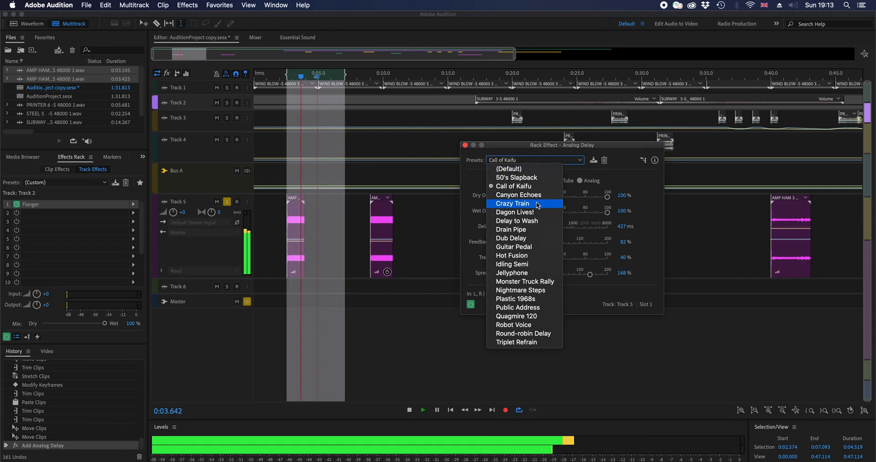
left_click(518, 194)
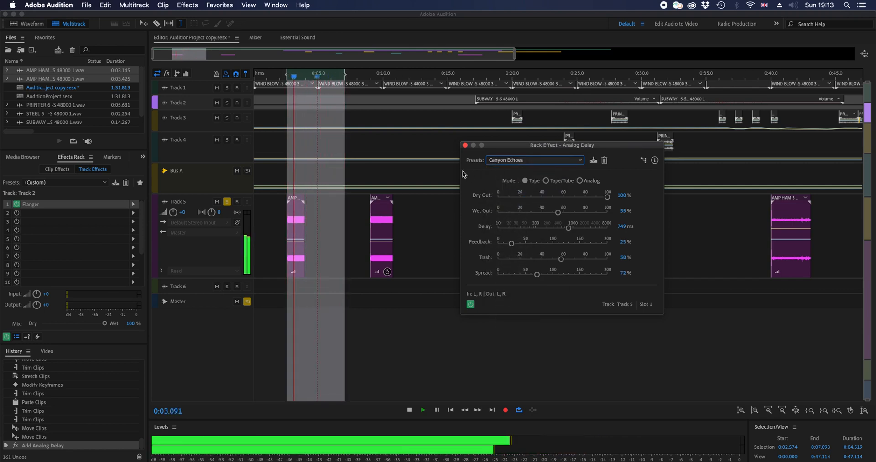
Audition the Crazy Train and Dagon Lives! presets of the Analog Delay while the selection loops.
left_click(511, 160)
left_click(527, 203)
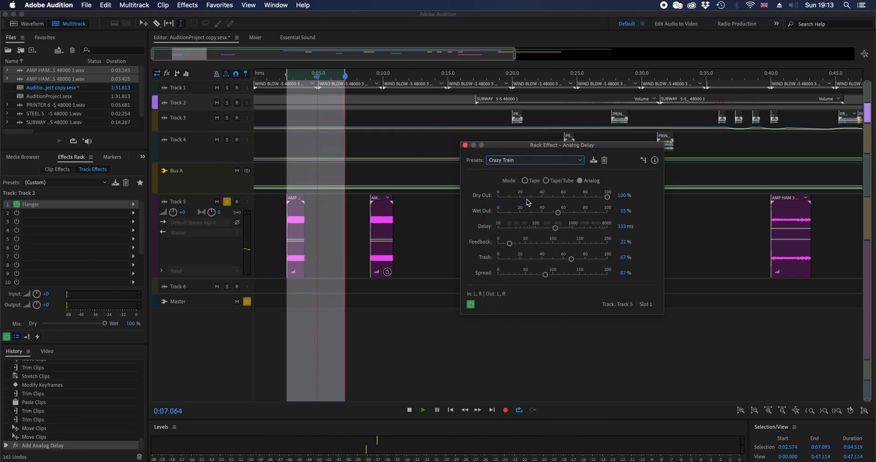
left_click(534, 160)
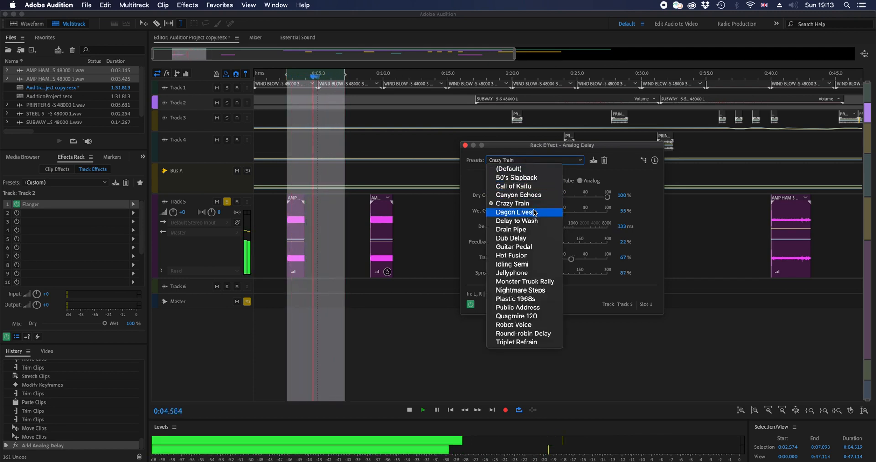
left_click(534, 212)
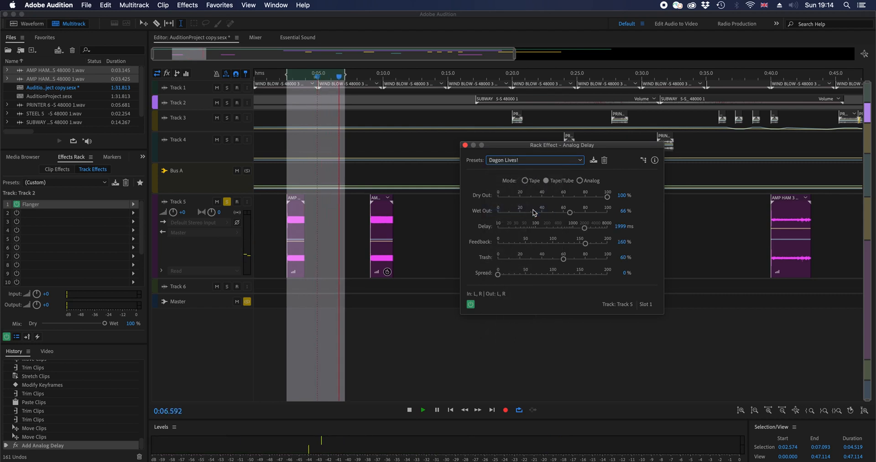
Audition the Delay to Wash and Hot Fusion presets of the Analog Delay over the looped range.
left_click(526, 161)
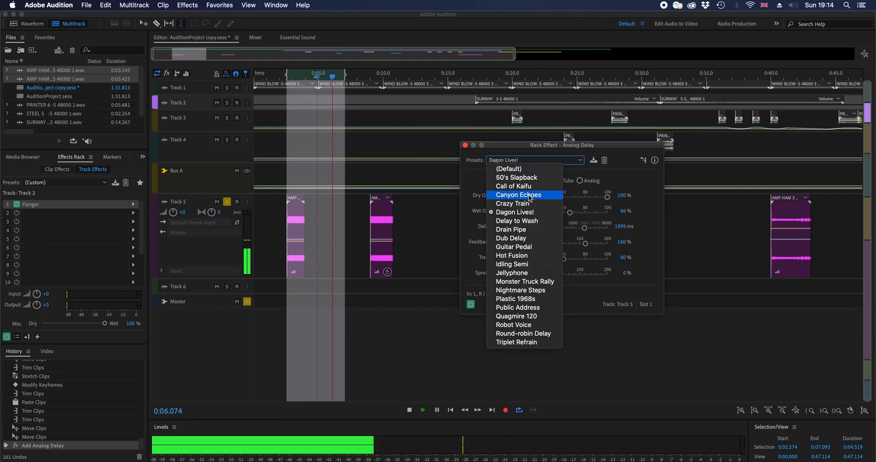
left_click(536, 221)
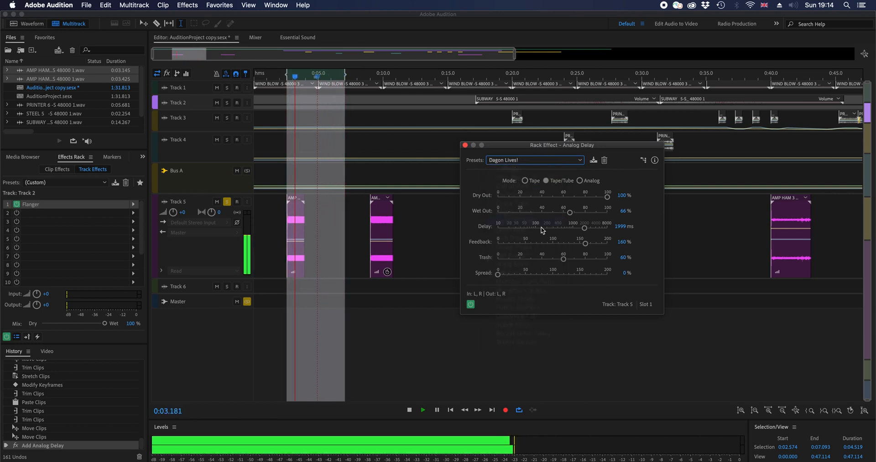
left_click(533, 160)
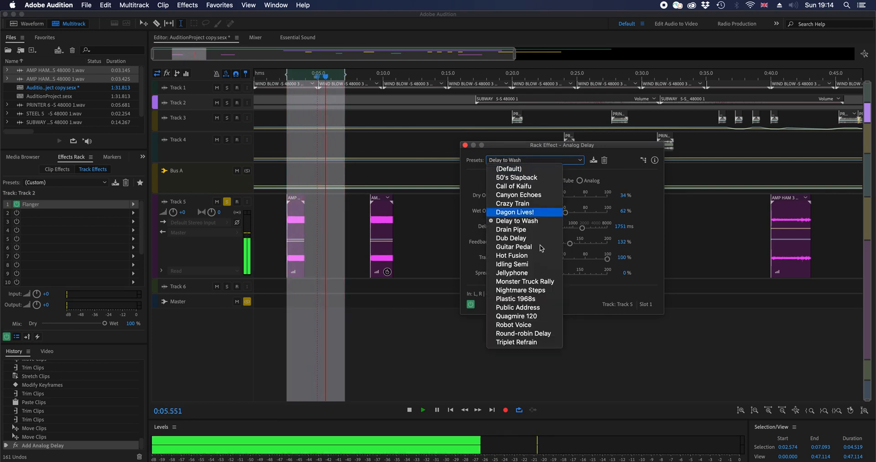
left_click(524, 252)
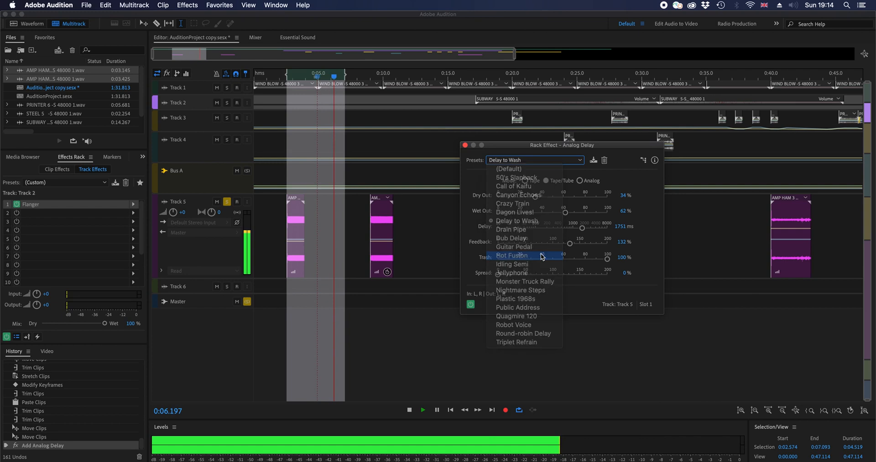
Audition the Monster Truck Rally and Public Address presets of the Analog Delay over the looped selection.
left_click(534, 160)
left_click(529, 282)
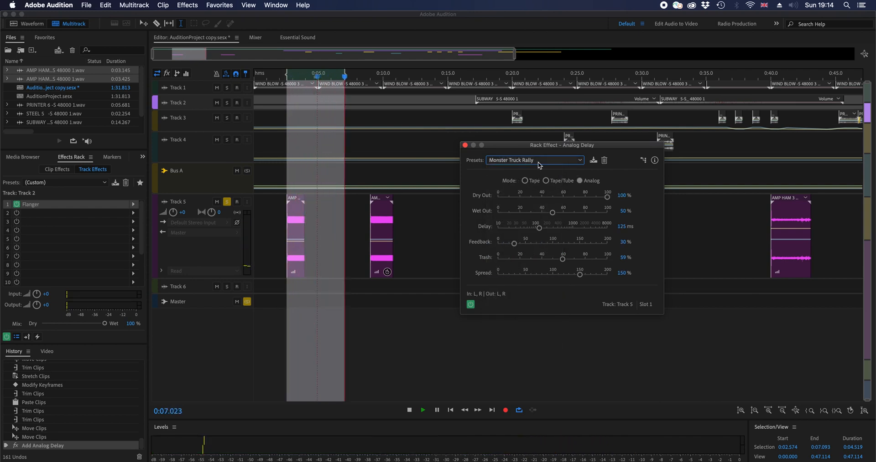
key("space")
left_click(538, 163)
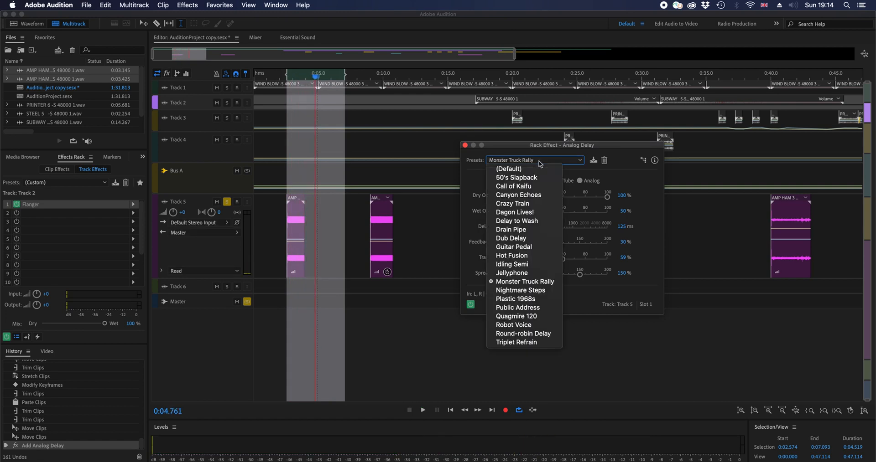
left_click(546, 308)
key("space")
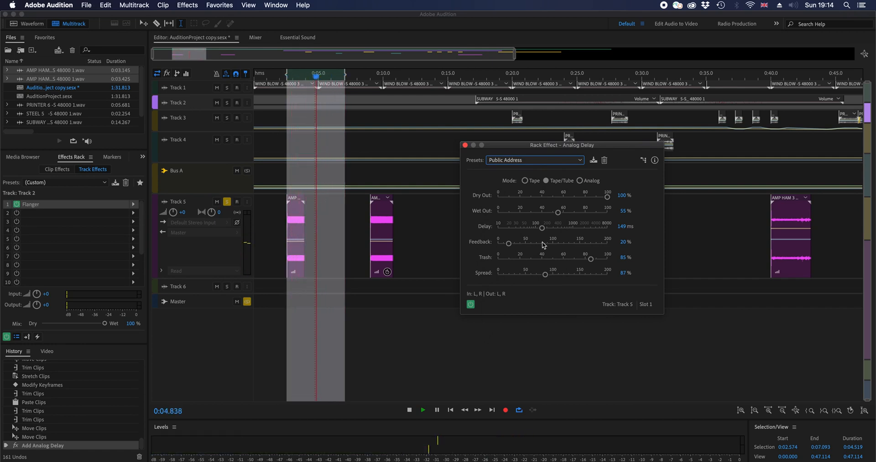
key("space")
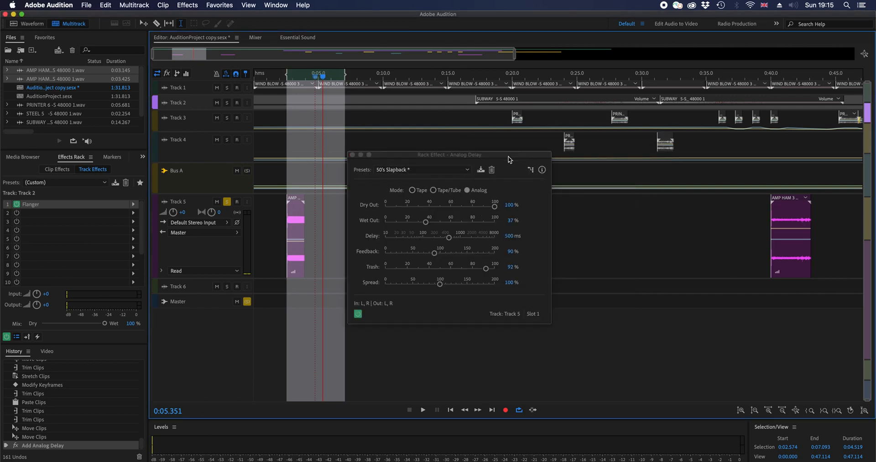
Move the Analog Delay window off the AMP HAM clips and extend the time selection's end to 0:25.008 for playback.
key("space")
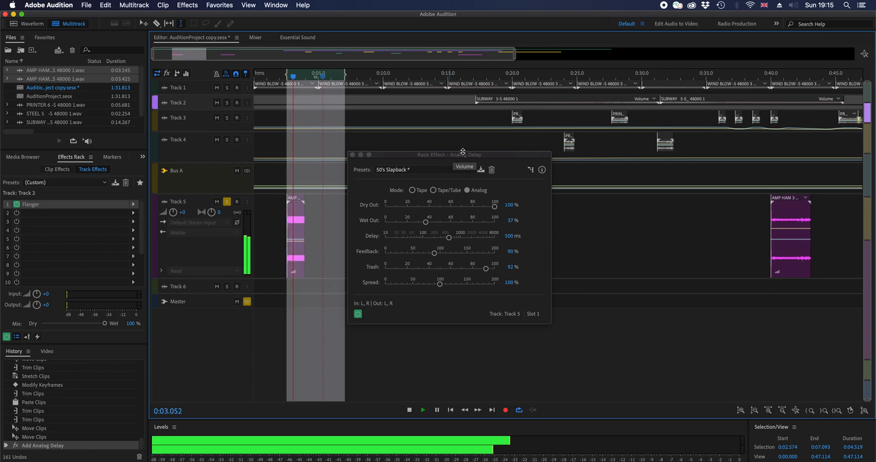
left_click_drag(462, 152, 705, 217)
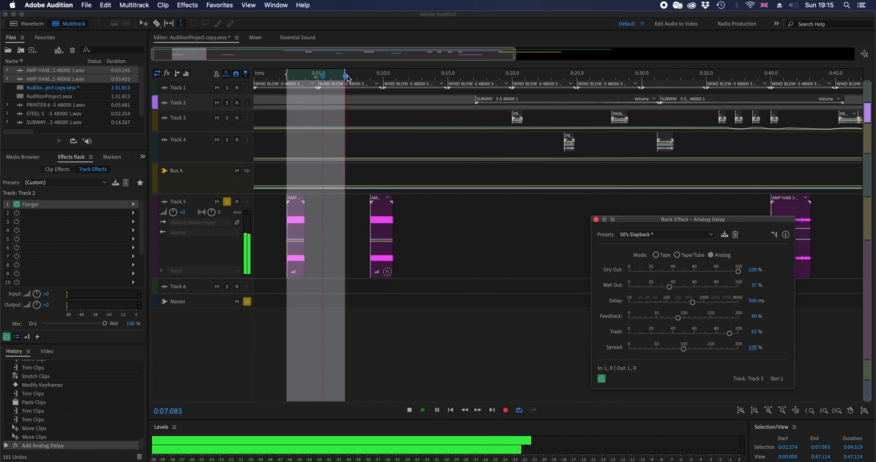
left_click_drag(358, 78, 577, 74)
key("space")
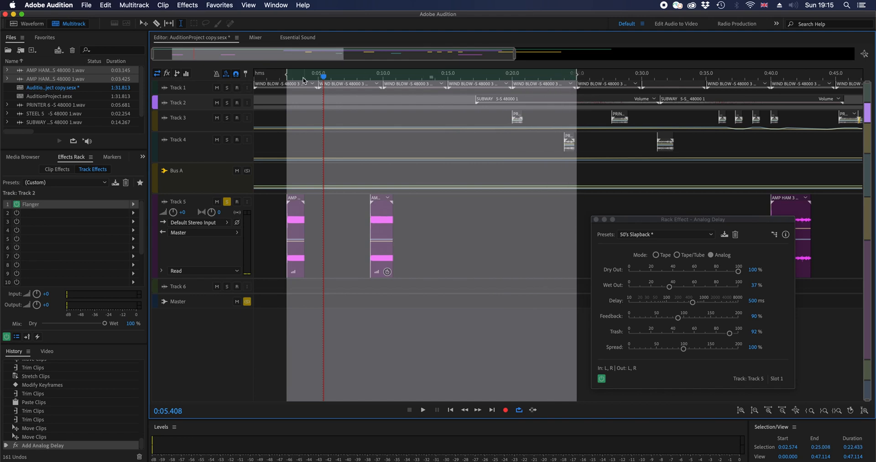
key("space")
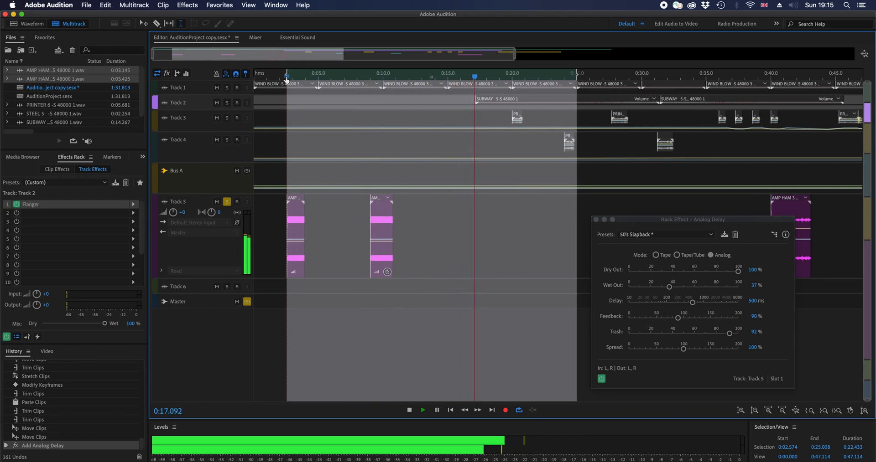
key("space")
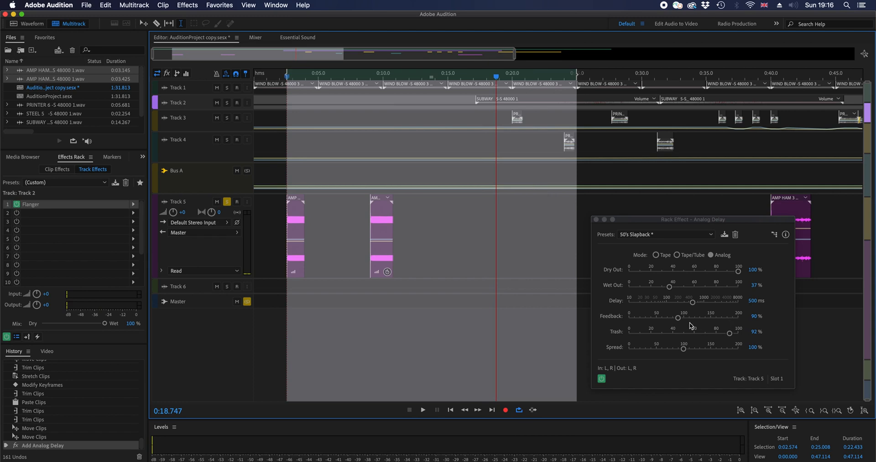
Set the Analog Delay feedback to 50 %, audition the selection from its start and close the effect window.
left_click(656, 319)
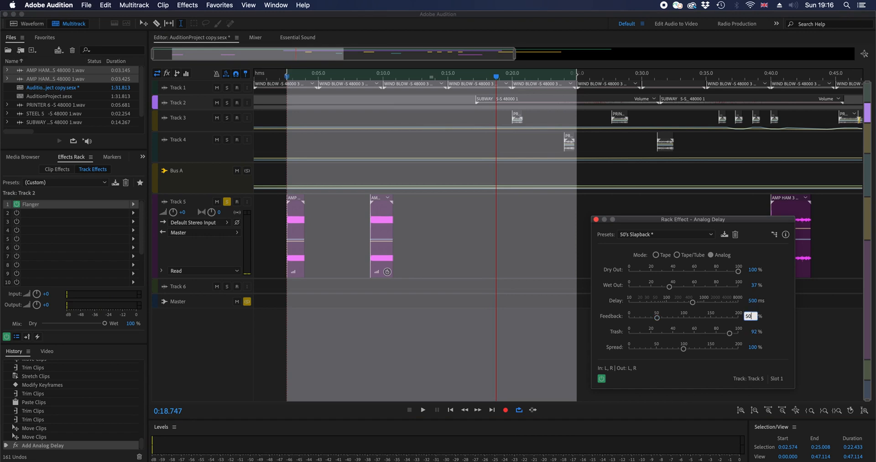
left_click(282, 77)
key("space")
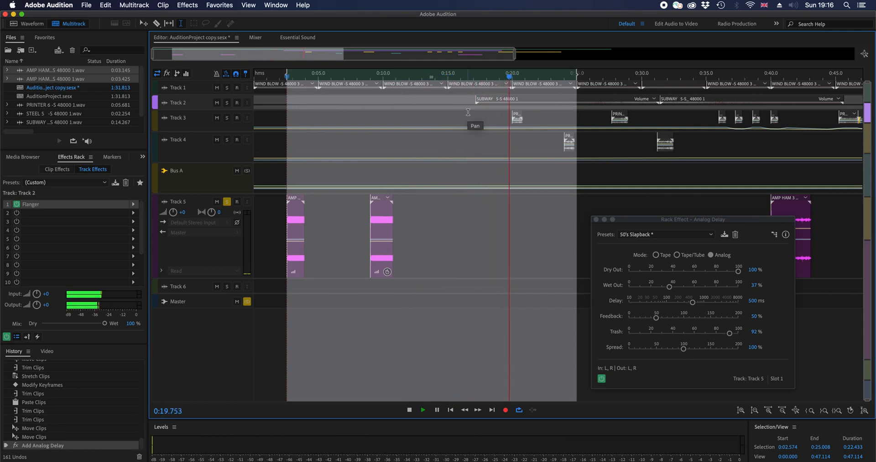
key("space")
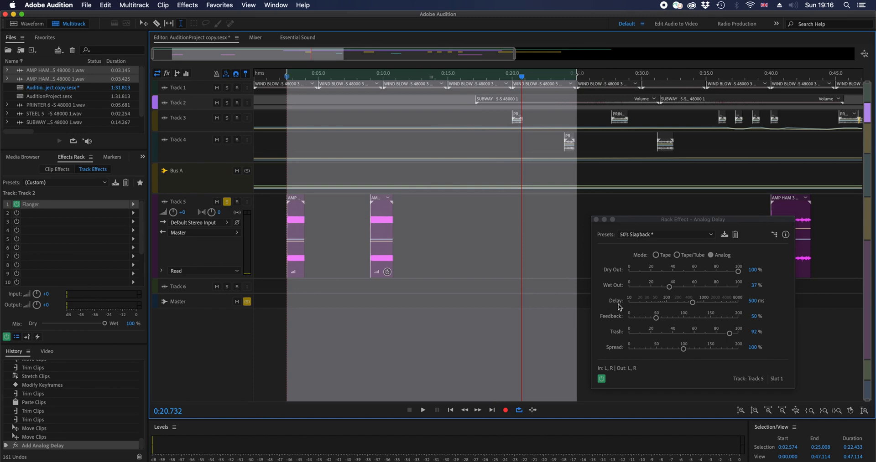
left_click(595, 220)
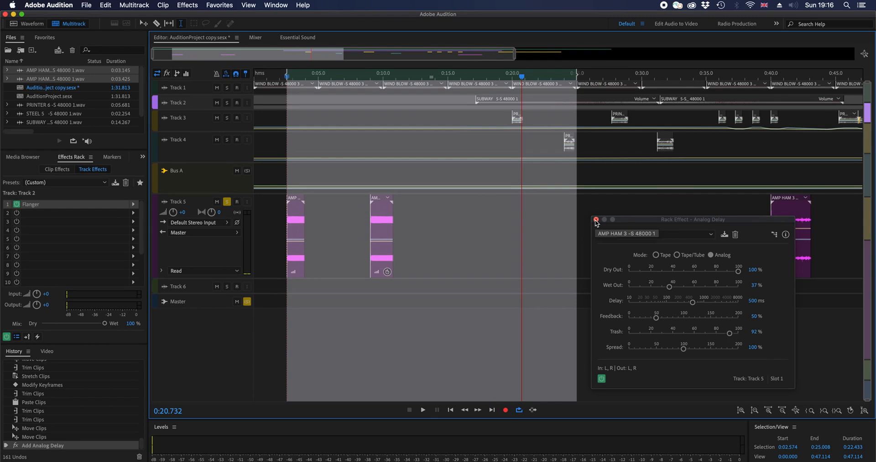
Expand and enlarge Track 5's automation lane and show the Analog Delay Feedback envelope in it.
left_click(163, 272)
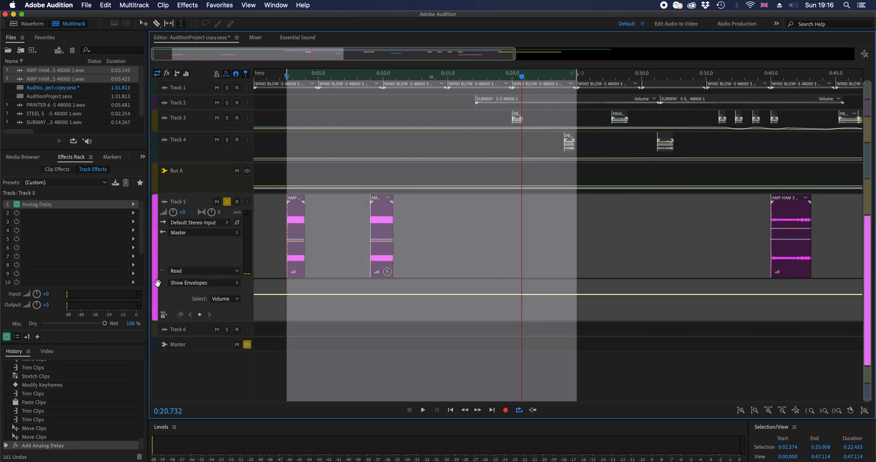
left_click_drag(221, 324, 238, 377)
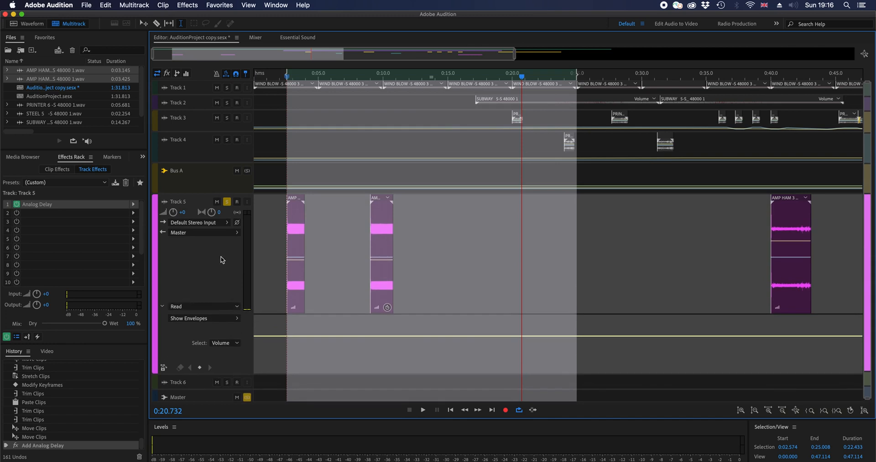
left_click(215, 321)
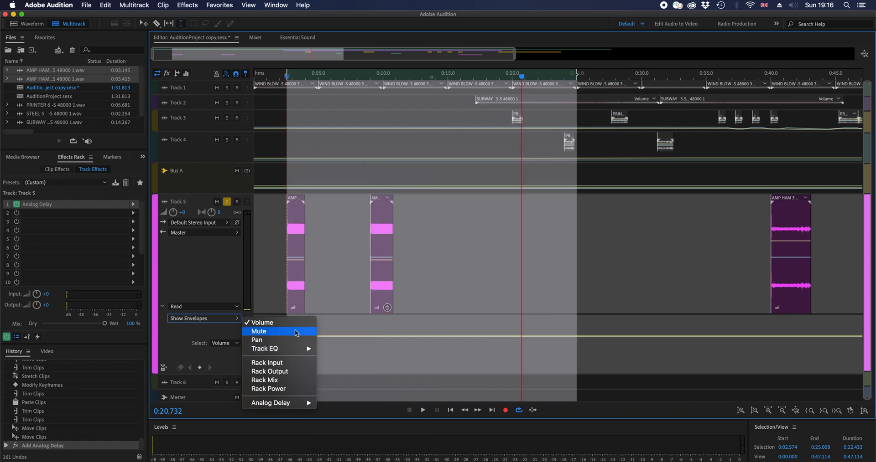
mouse_move(306, 407)
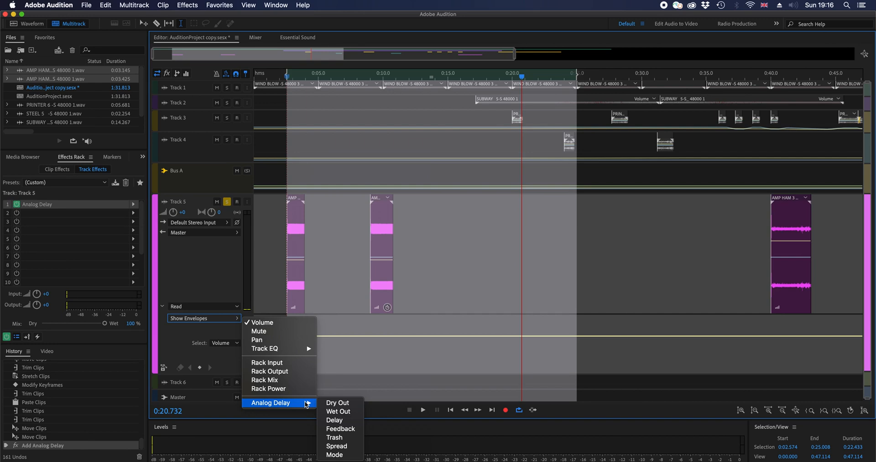
left_click(344, 430)
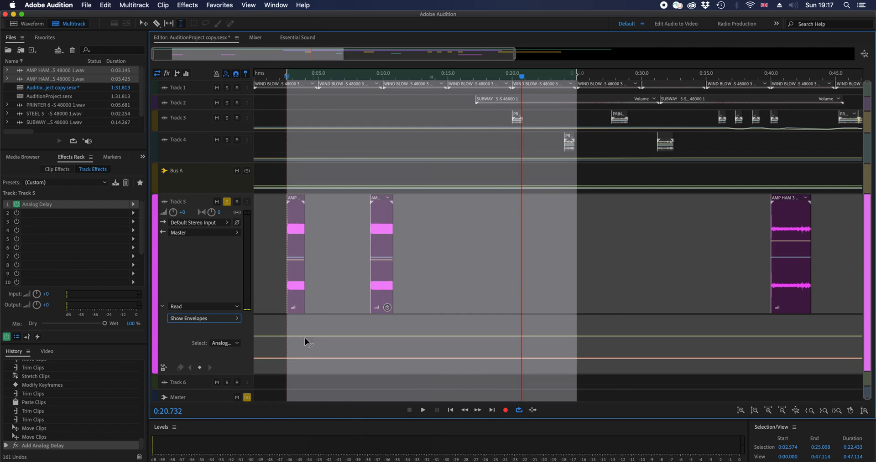
Shape Track 5's Feedback envelope with keyframes that dip before the second clip, rise after it and level off near 0:23.
left_click(283, 359)
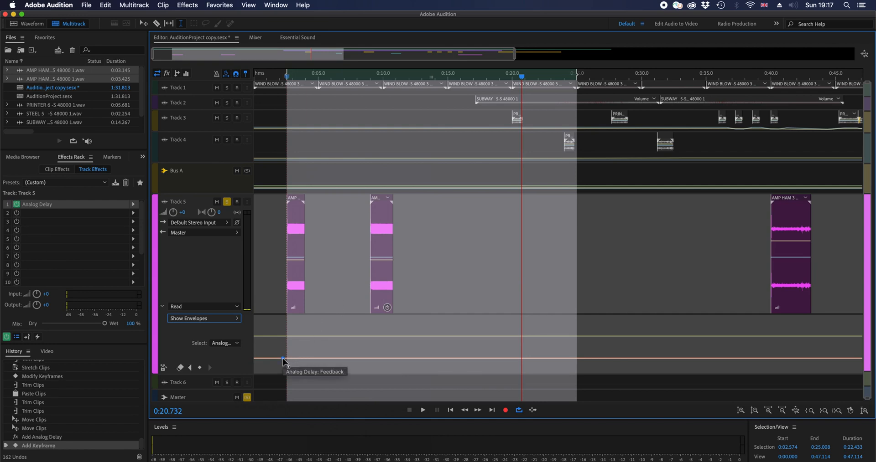
left_click(308, 358)
left_click(323, 359)
left_click_drag(323, 359, 554, 359)
left_click(352, 361)
left_click(409, 354)
left_click_drag(493, 354, 493, 351)
Play Track 5 from just before the first AMP HAM clip to hear the feedback automation.
key("space")
left_click(281, 79)
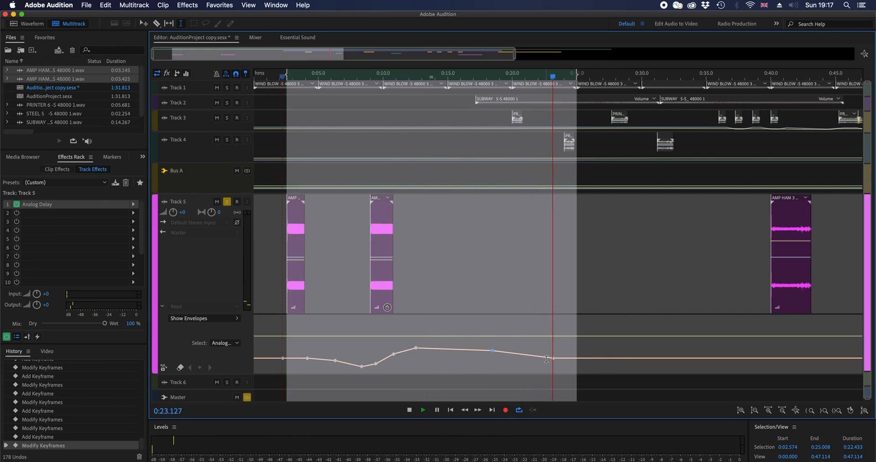
key("space")
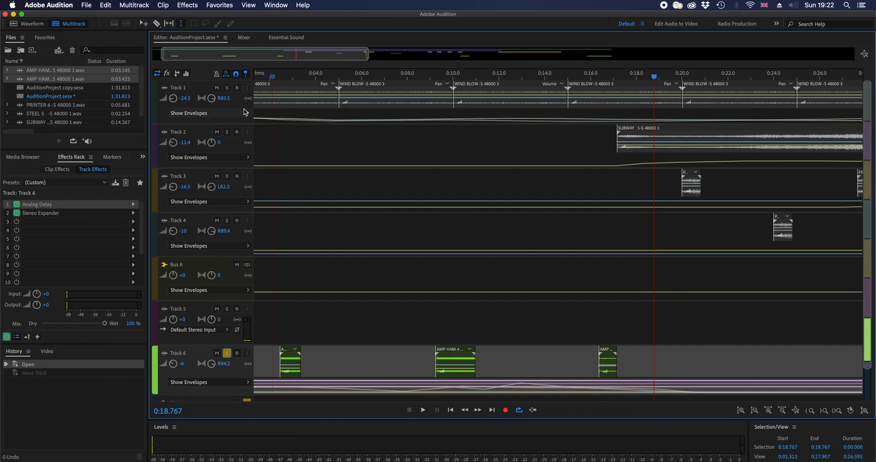
Turn off the solo on Track 6 in AuditionProject.sesx and reduce the track heights to fit all tracks in view.
left_click(226, 328)
scroll(326, 303, "up", 2)
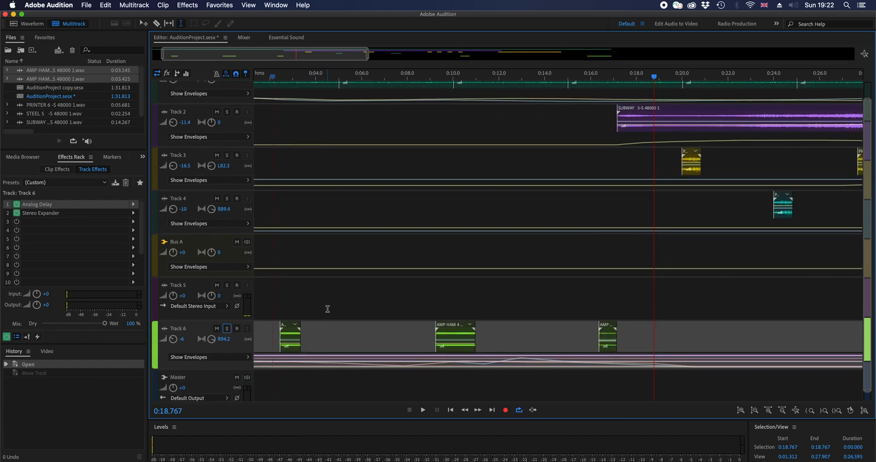
key("alt+minus")
key("alt+minus")
key("alt+minus")
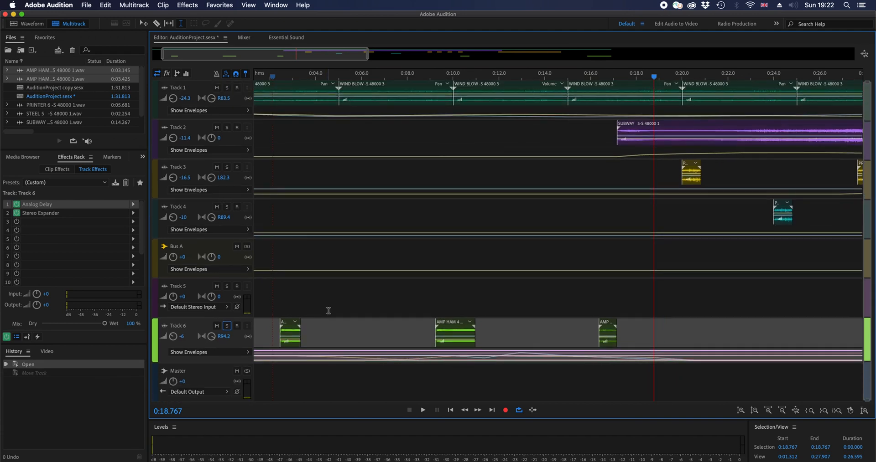
key("alt+minus")
Play the full mix of all tracks starting from 0:14.261.
left_click(550, 77)
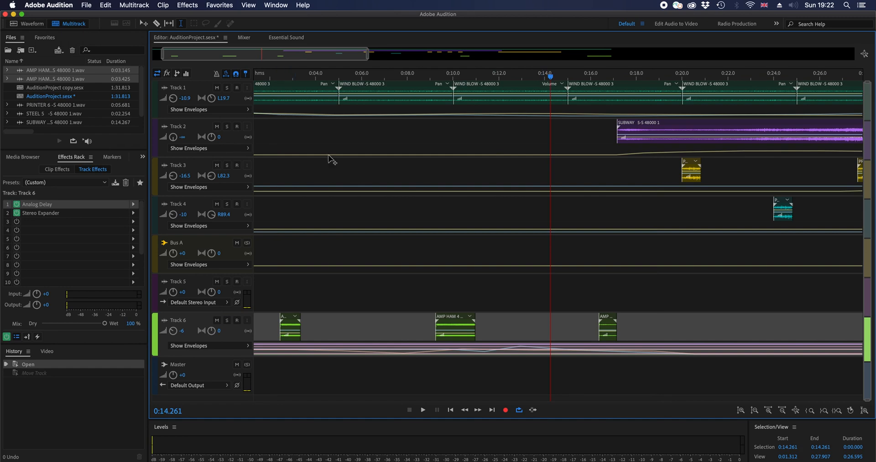
key("space")
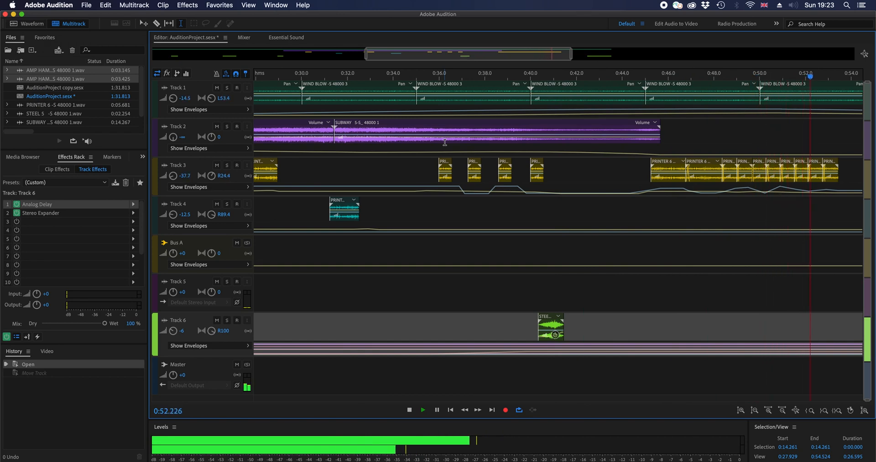
key("space")
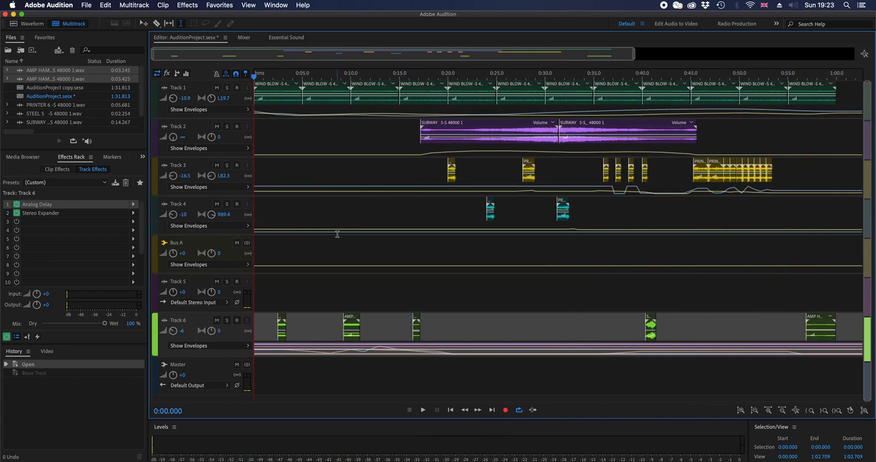